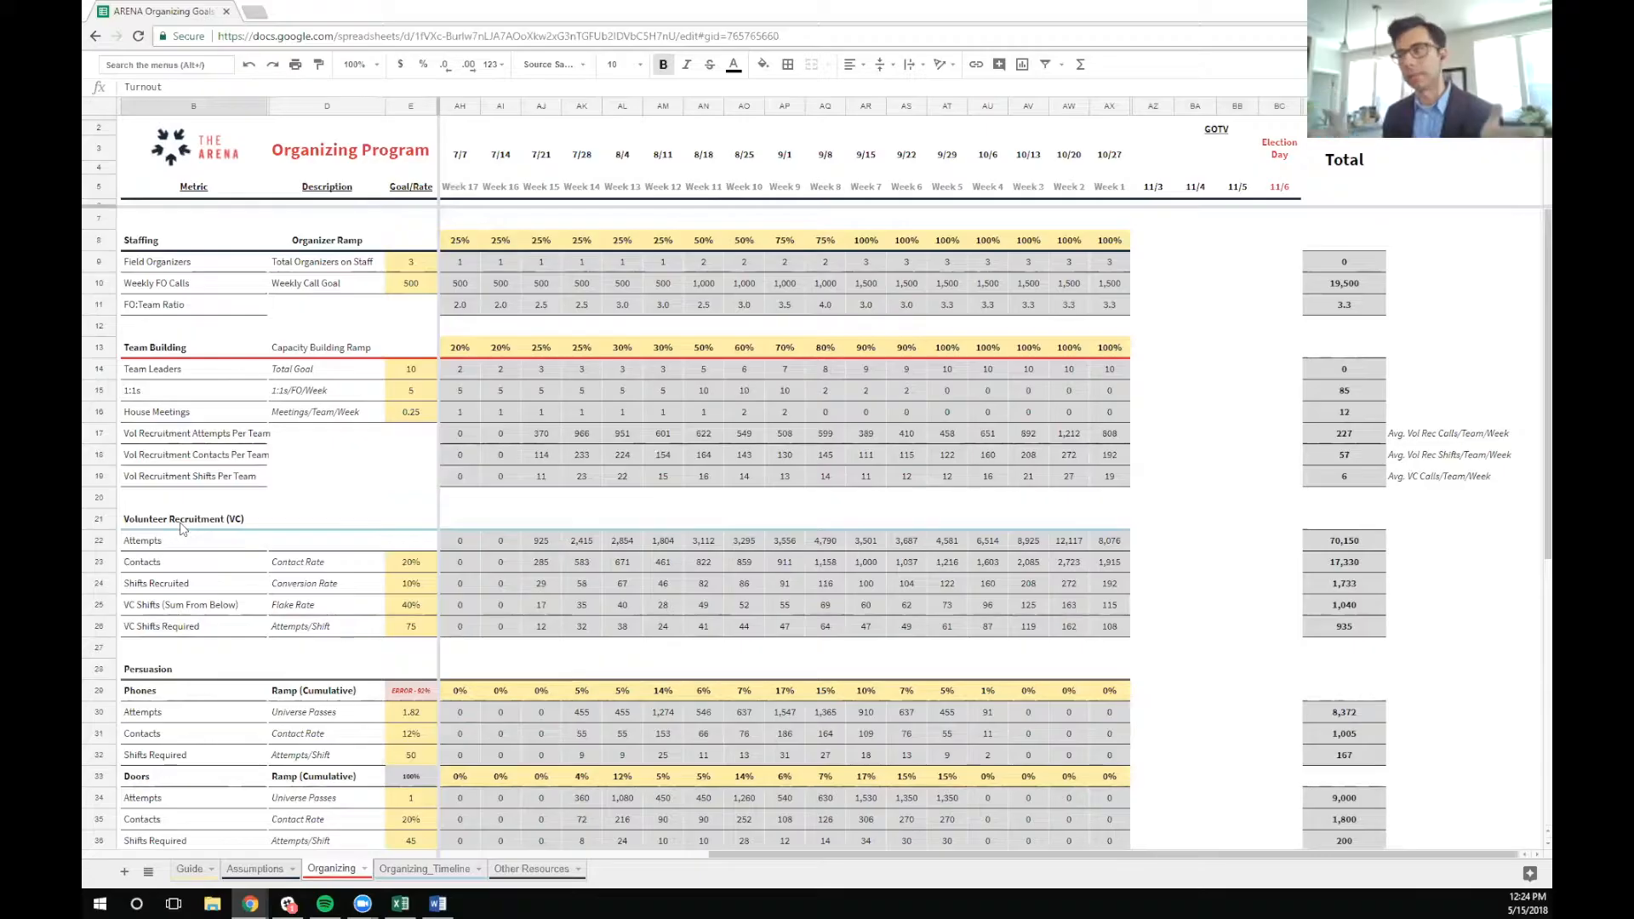
Try unhiding the columns for the weeks before 5/5, and undo it so they are hidden again
left_click_drag(900, 855, 1172, 219)
left_click(448, 106)
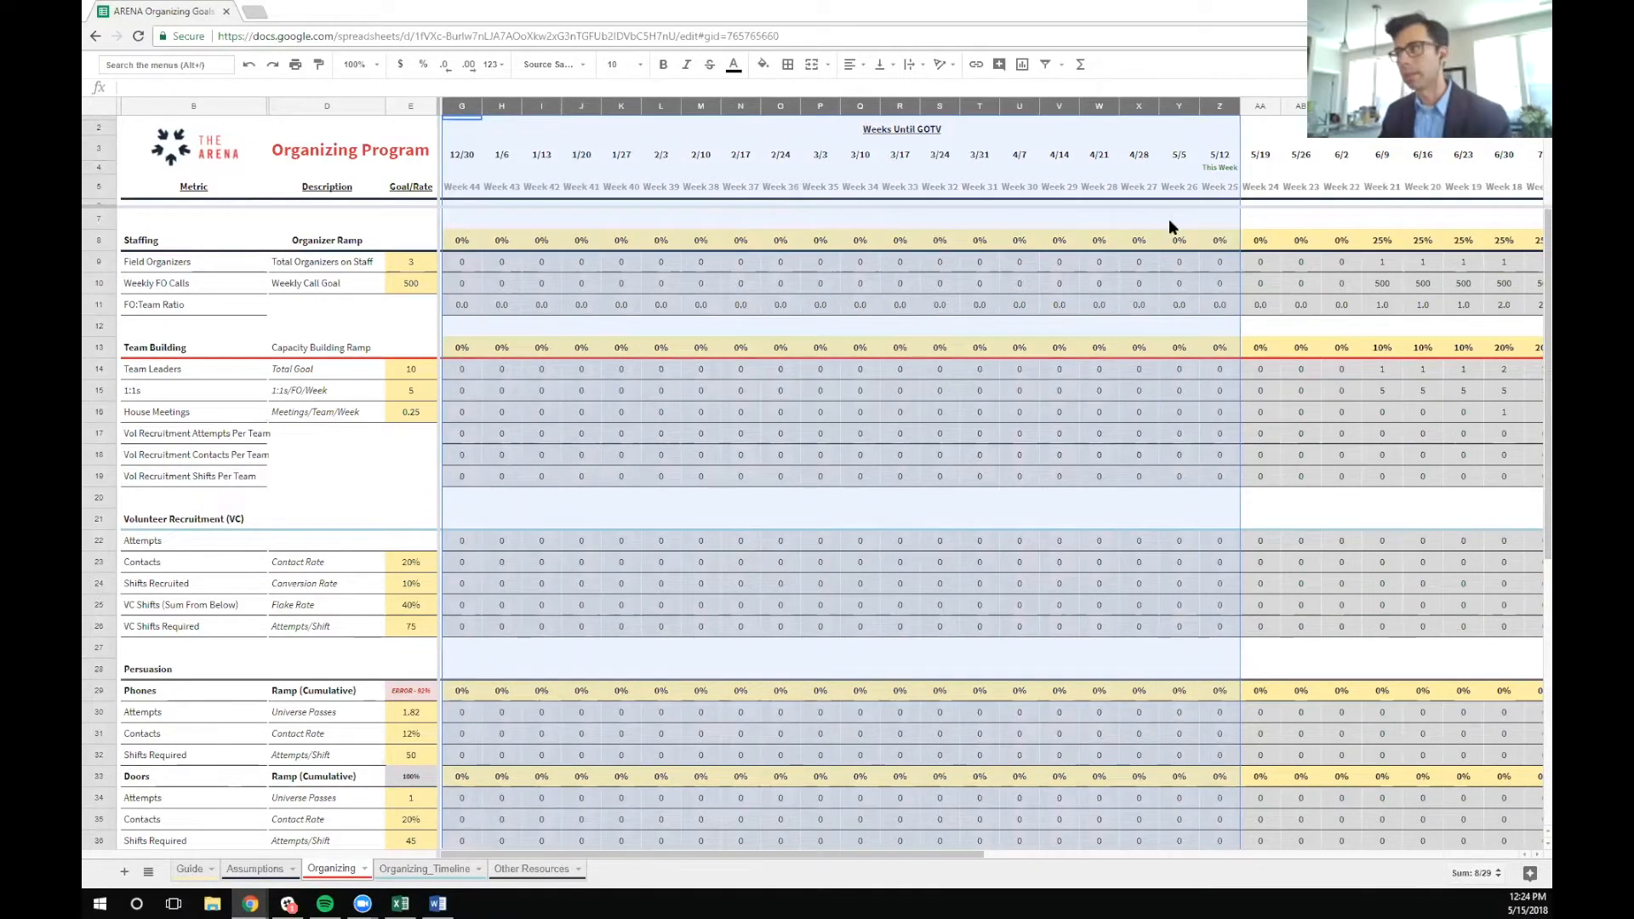
key("ctrl+z")
Examine the weekly columns from 5/5 through 10/27 and the formula behind the This Week marker
left_click(758, 345)
left_click(476, 108)
left_click_drag(478, 111, 1477, 149)
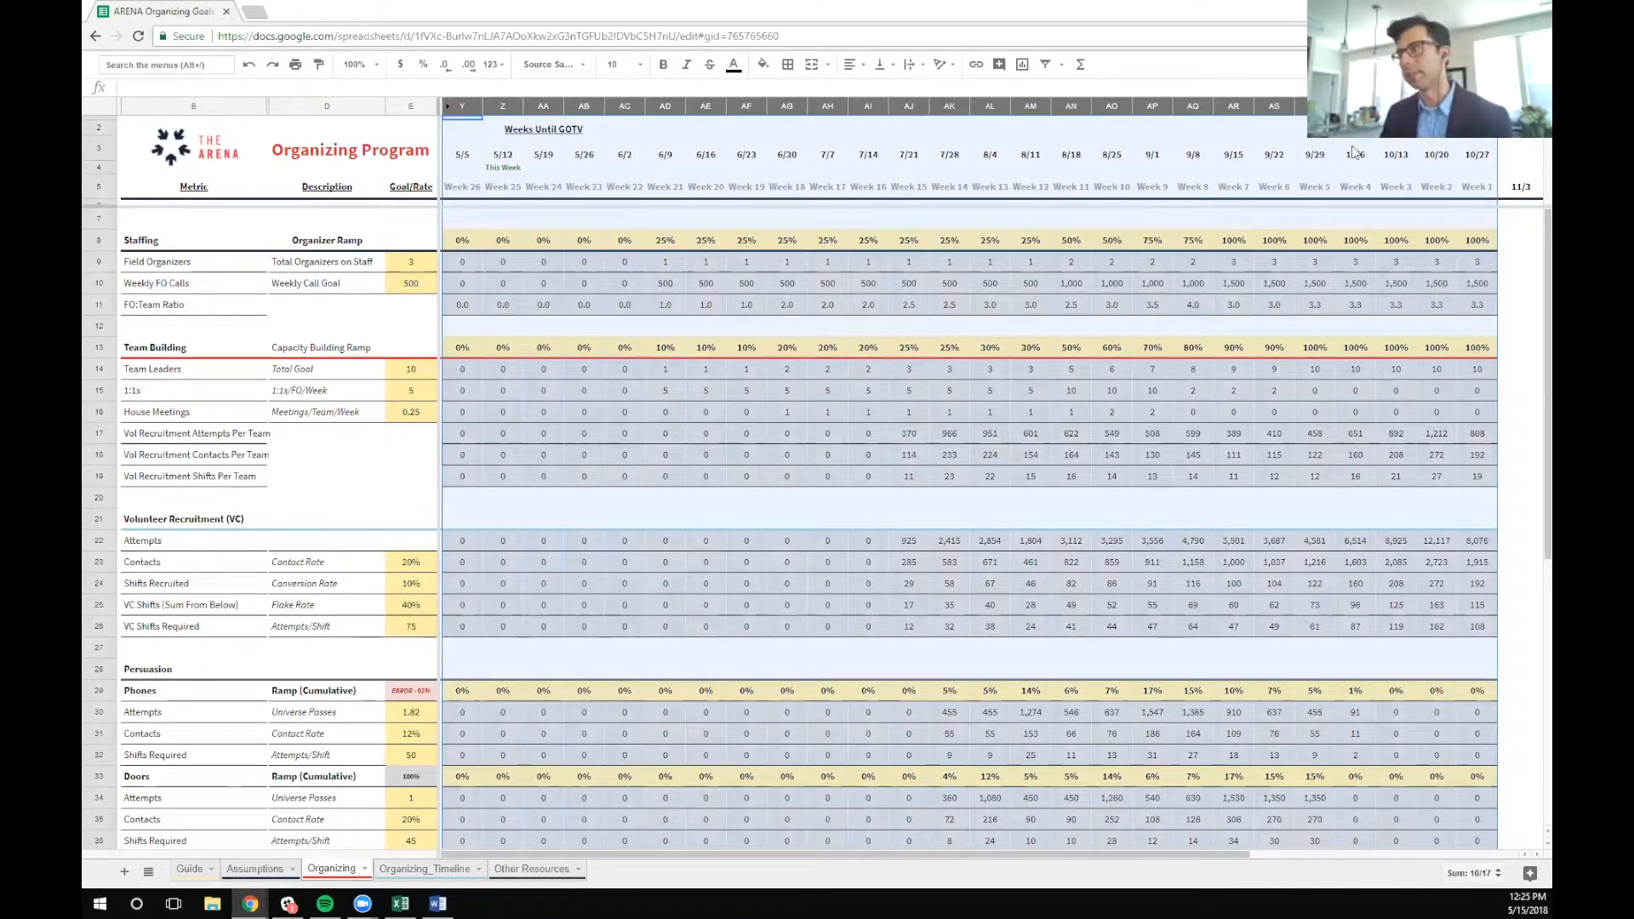
left_click(631, 218)
left_click(508, 175)
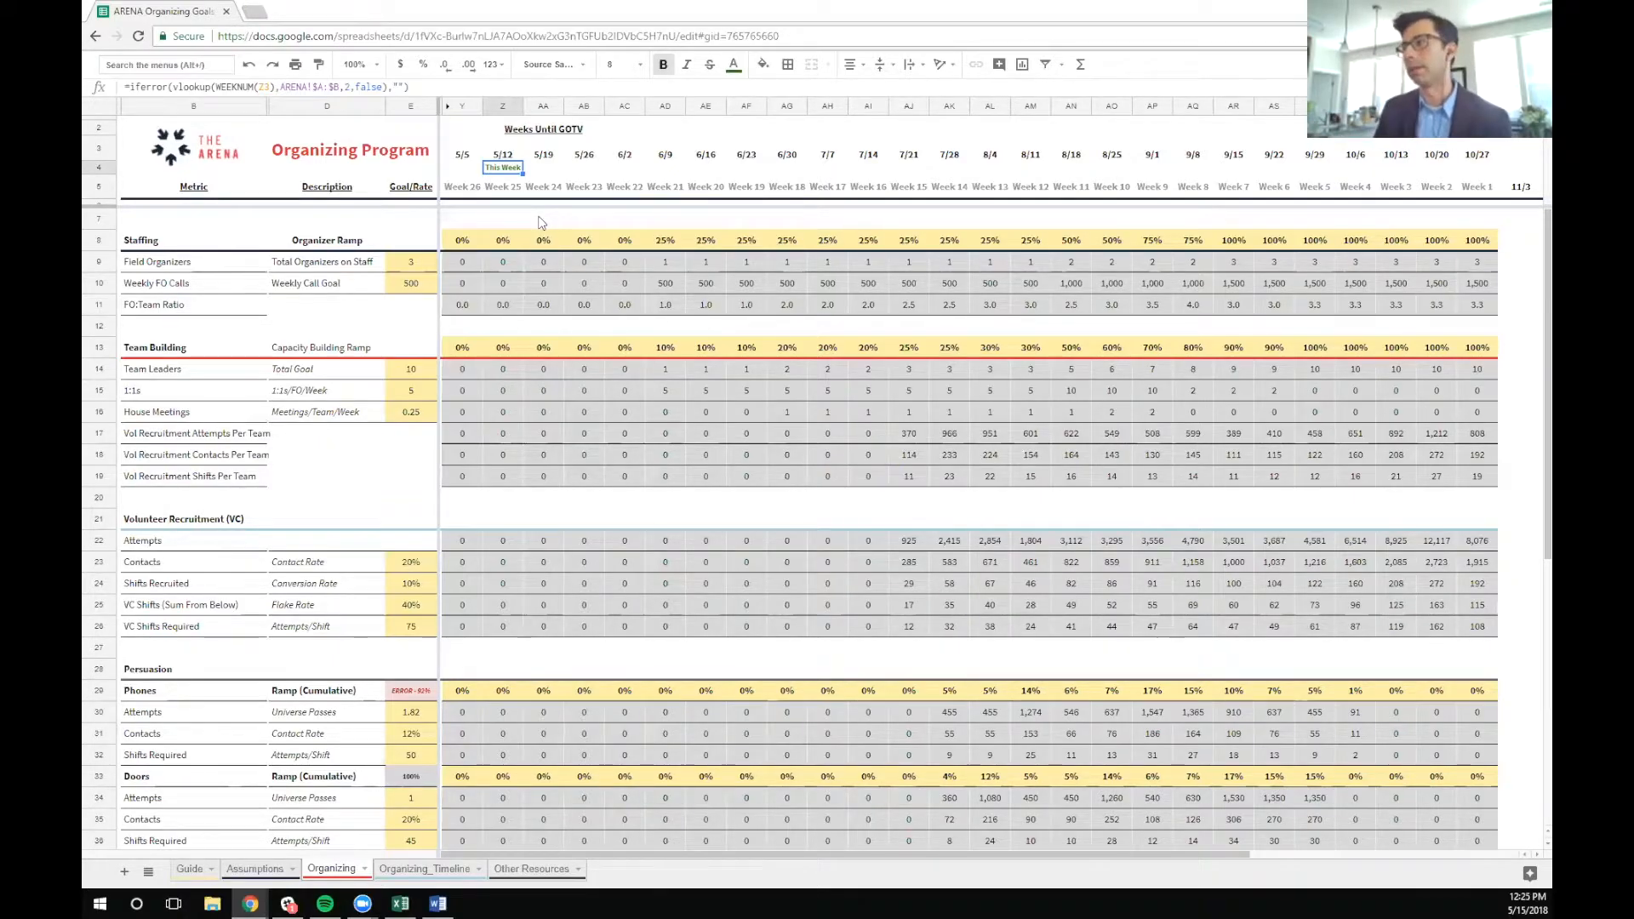
Examine the Organizer Ramp percentages in the Staffing section week by week
left_click_drag(464, 242, 1477, 252)
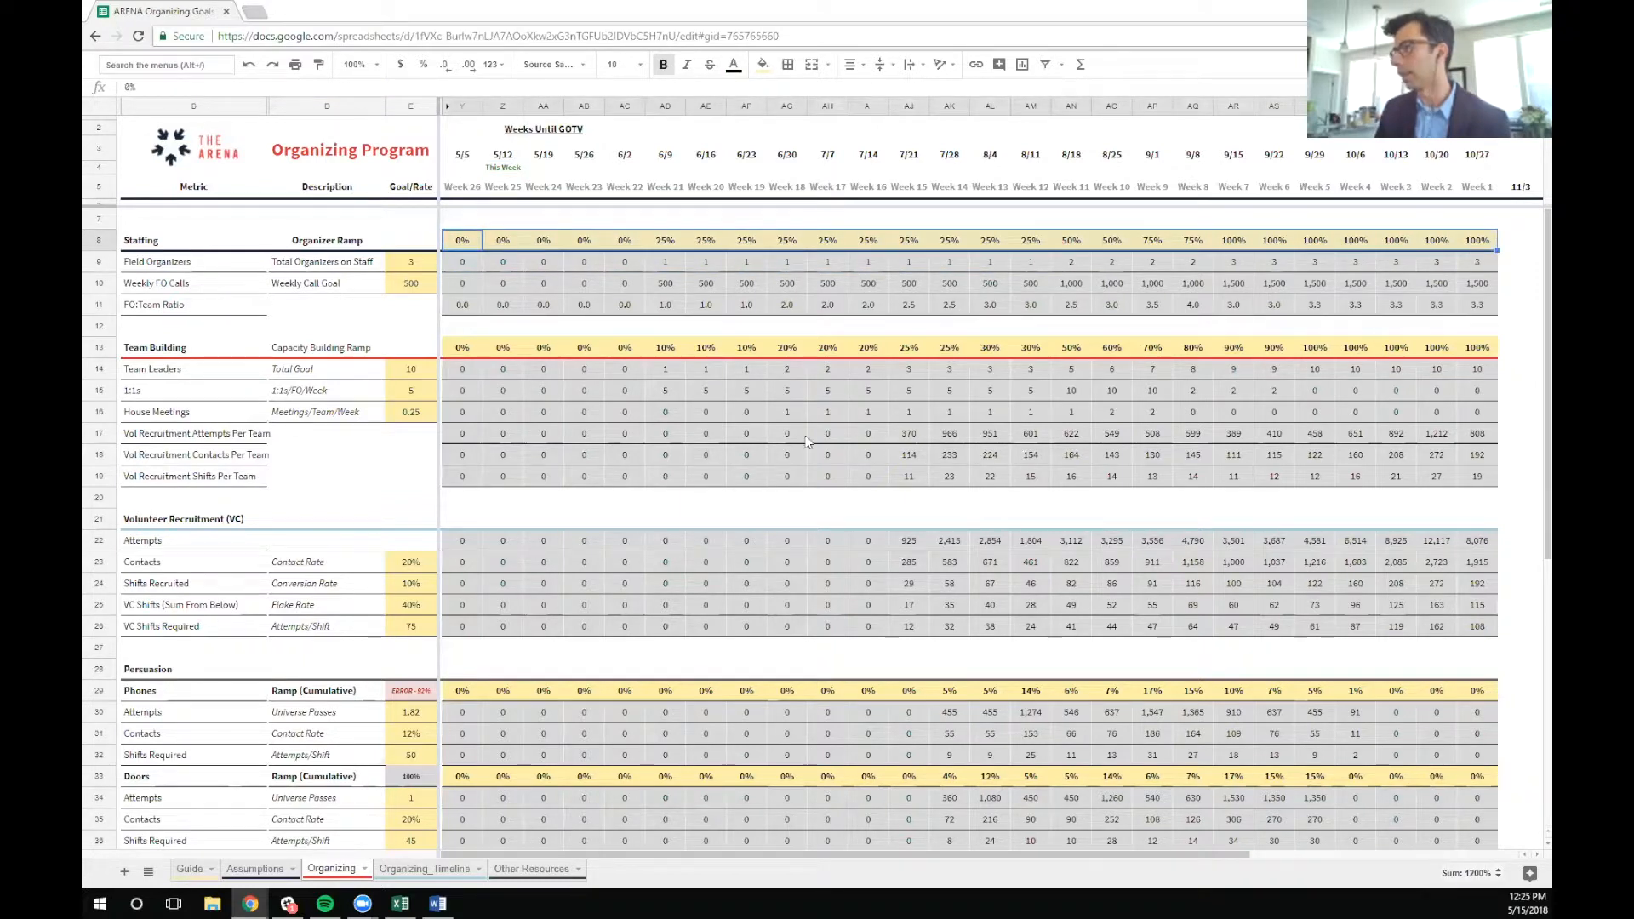
left_click(461, 348)
left_click_drag(459, 249, 1472, 246)
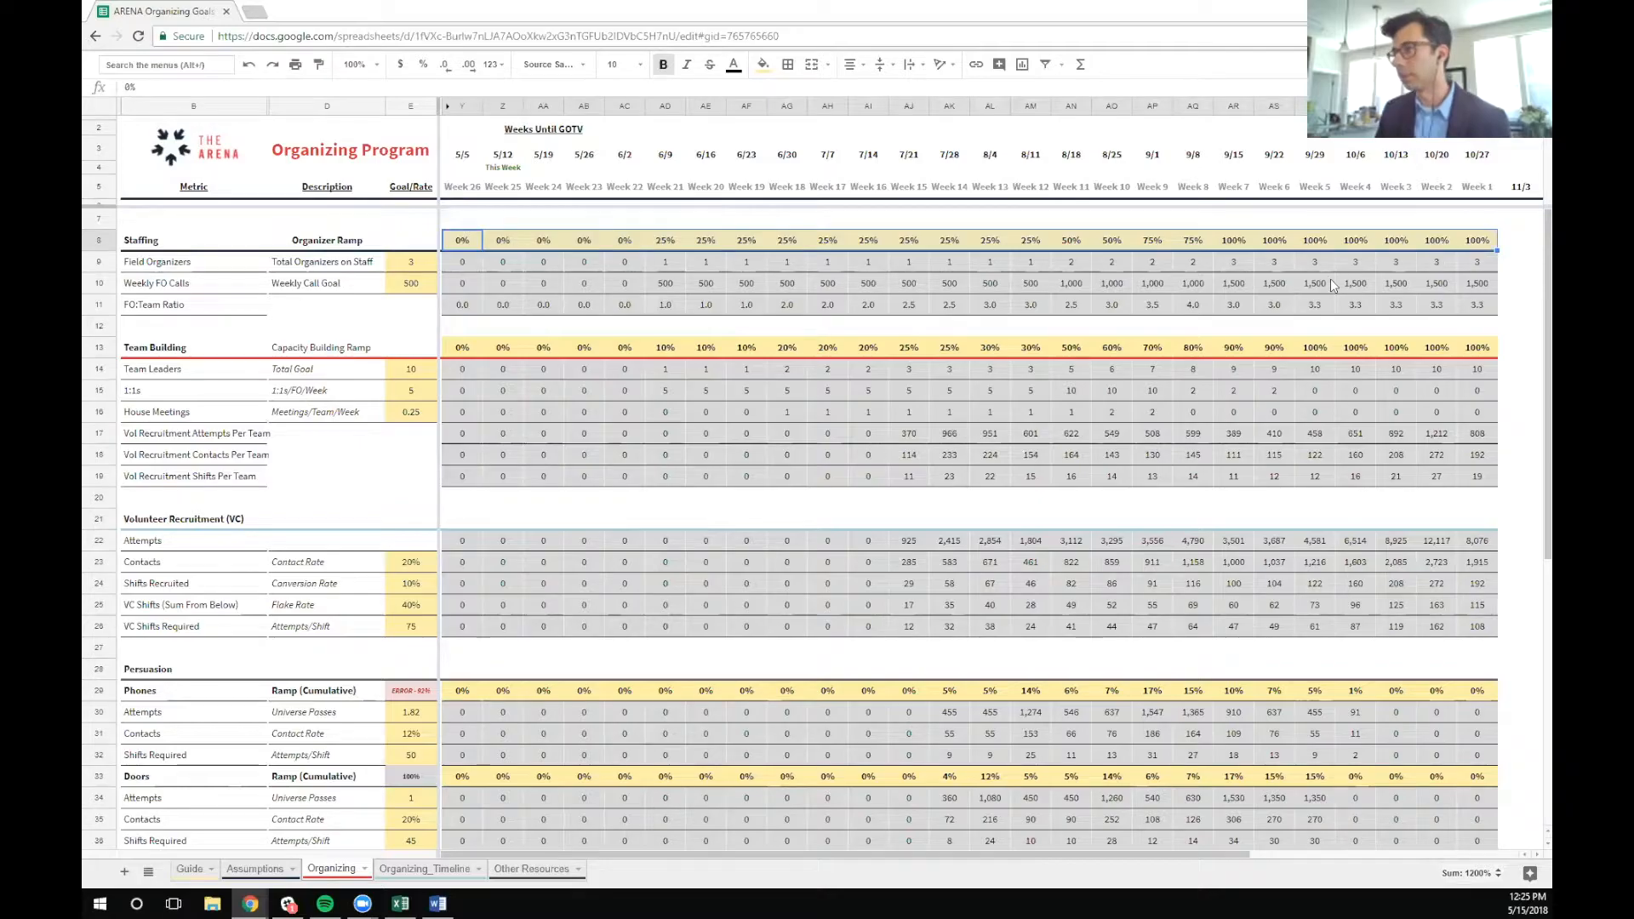
left_click_drag(98, 240, 102, 299)
left_click(673, 242)
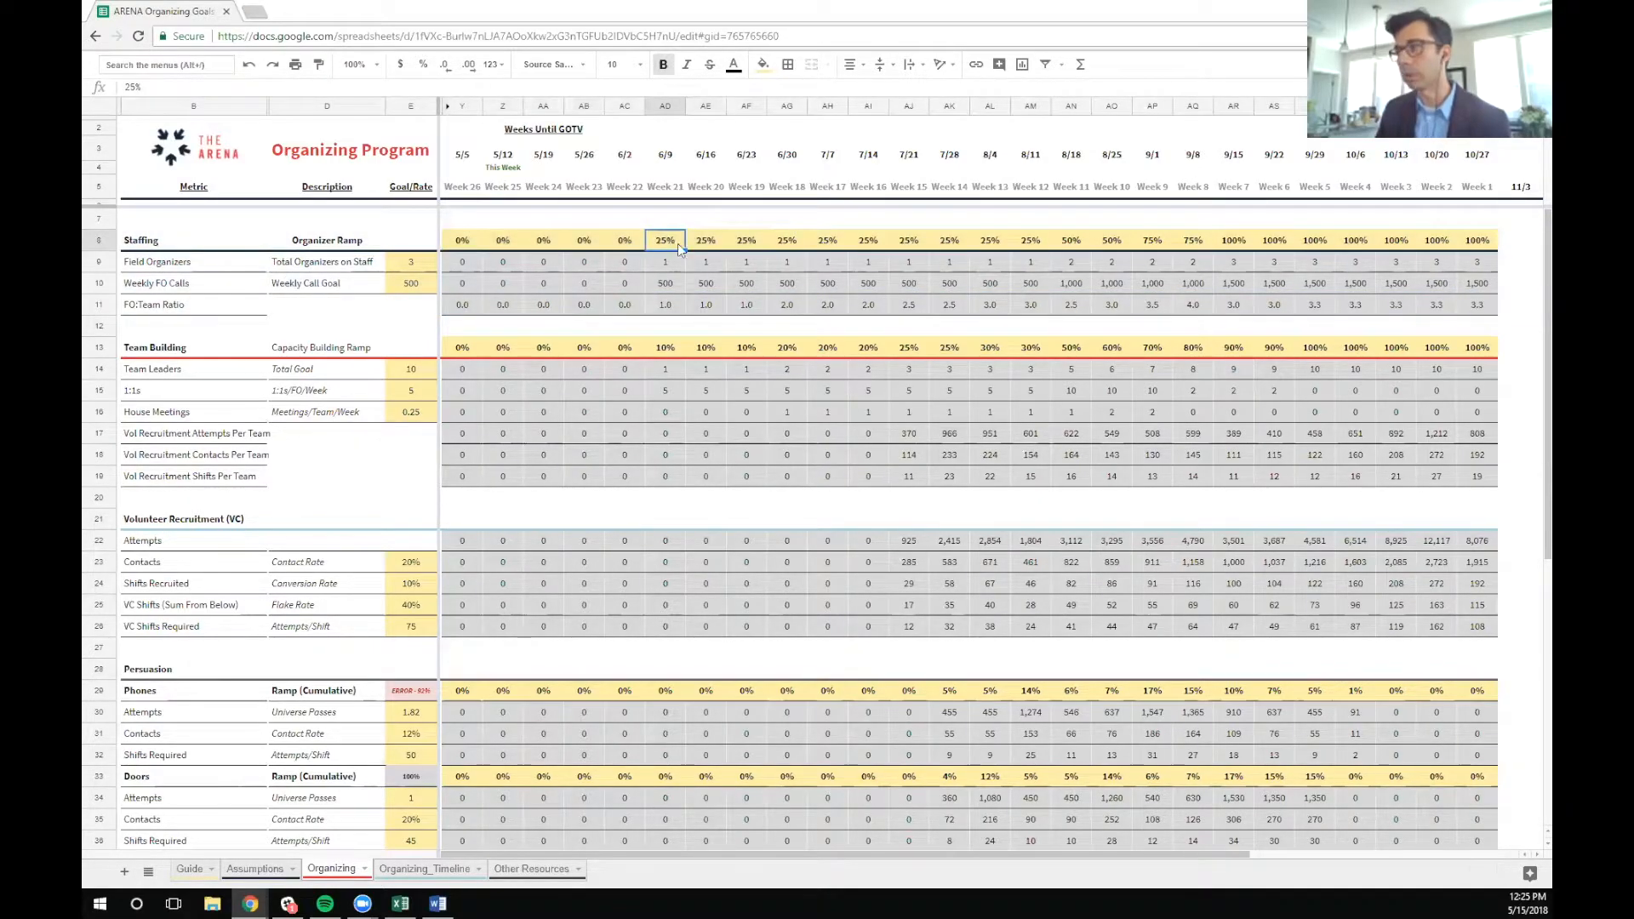
left_click(730, 246)
left_click(942, 245)
left_click(1065, 241)
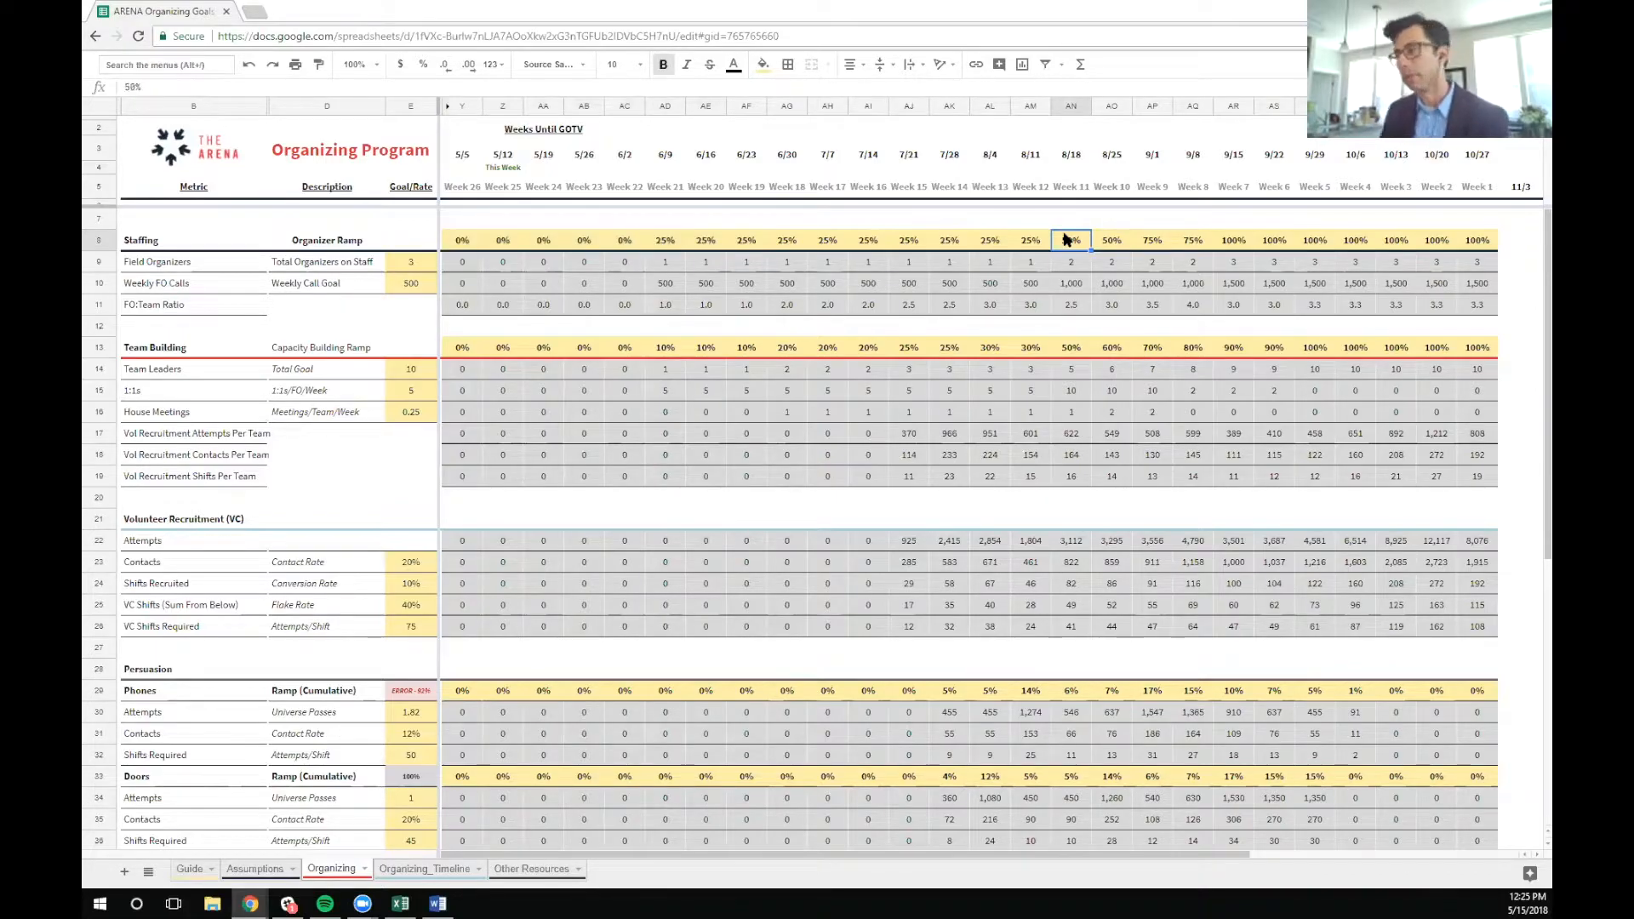
Review the Capacity Building Ramp row and the goal and rate cells of the Team Building and Staffing sections
left_click_drag(458, 348, 1485, 350)
left_click(421, 372)
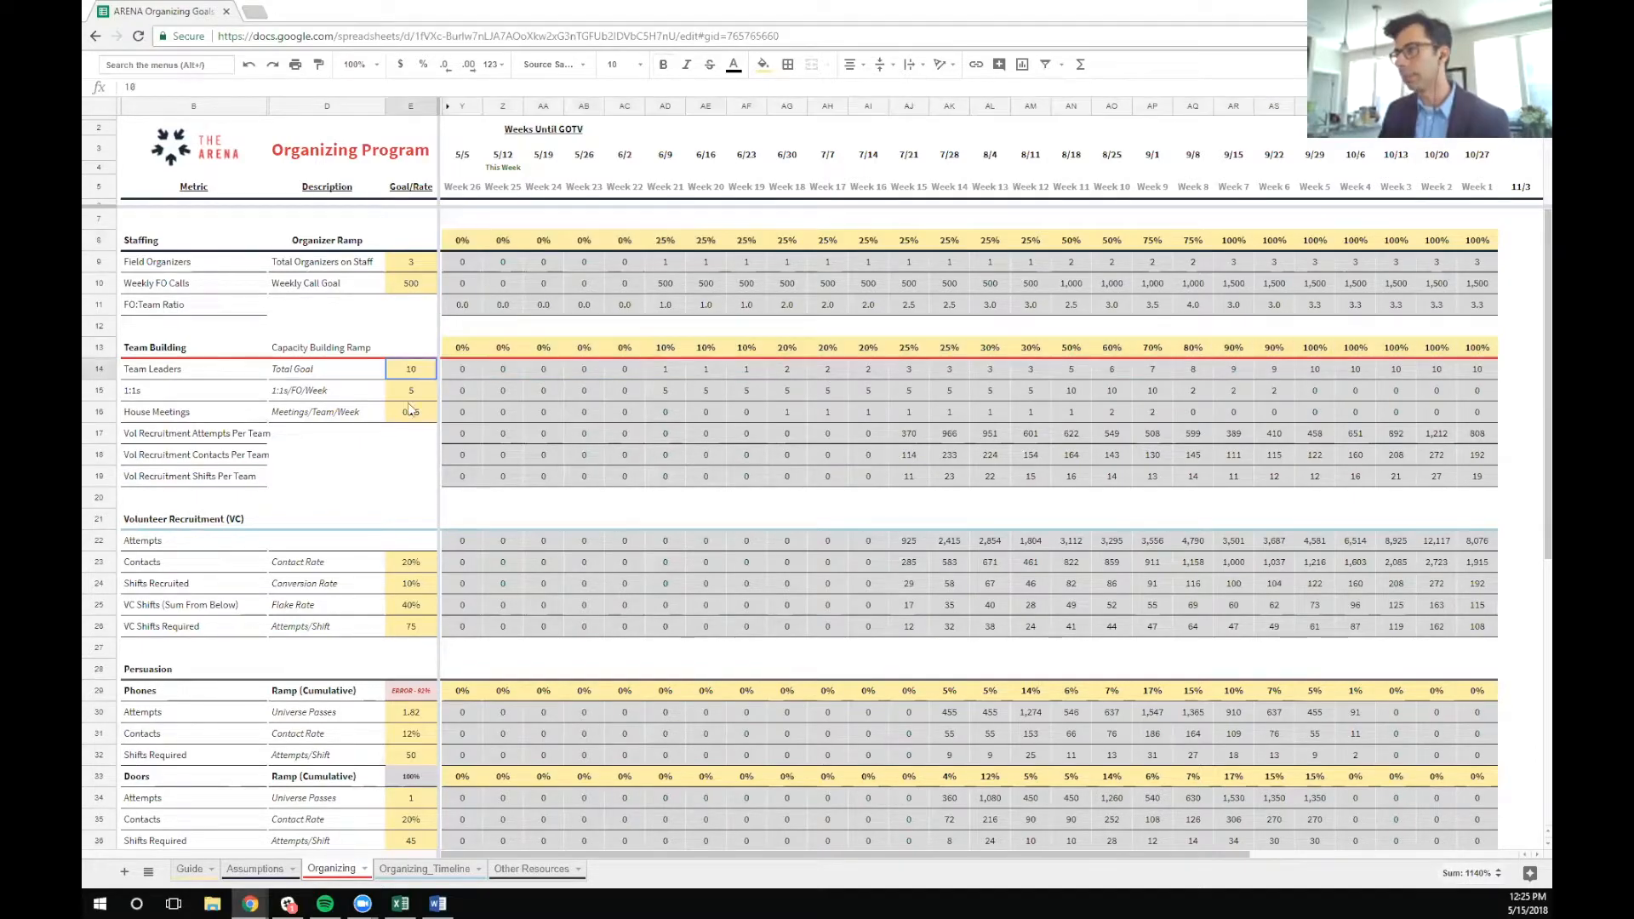
left_click_drag(409, 410, 413, 412)
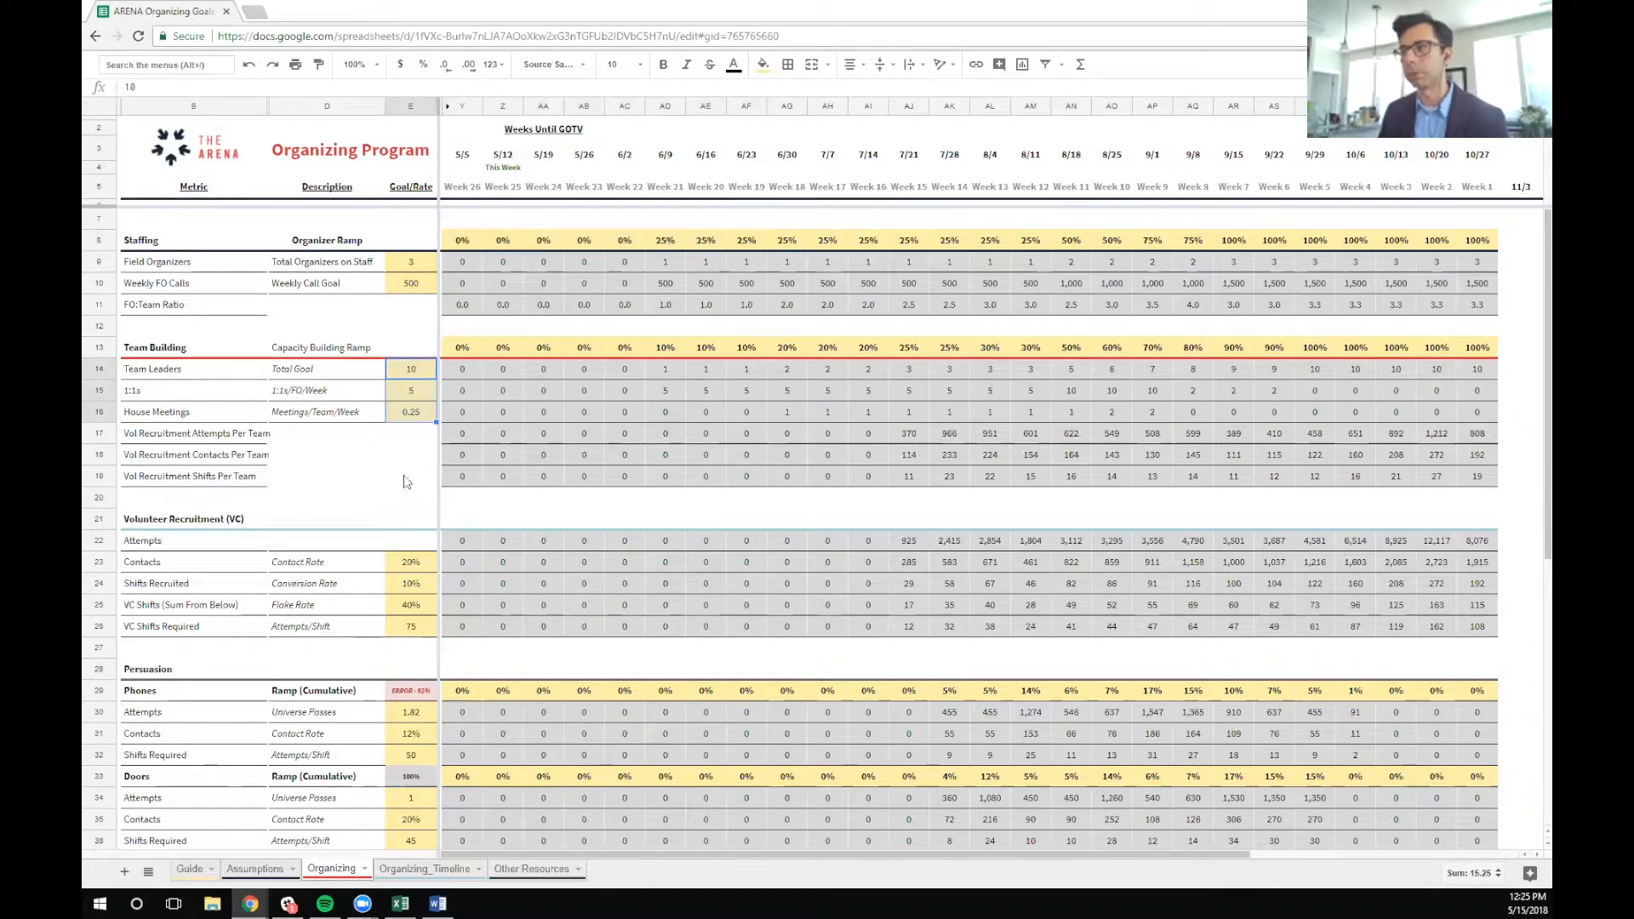
left_click_drag(411, 262, 418, 289)
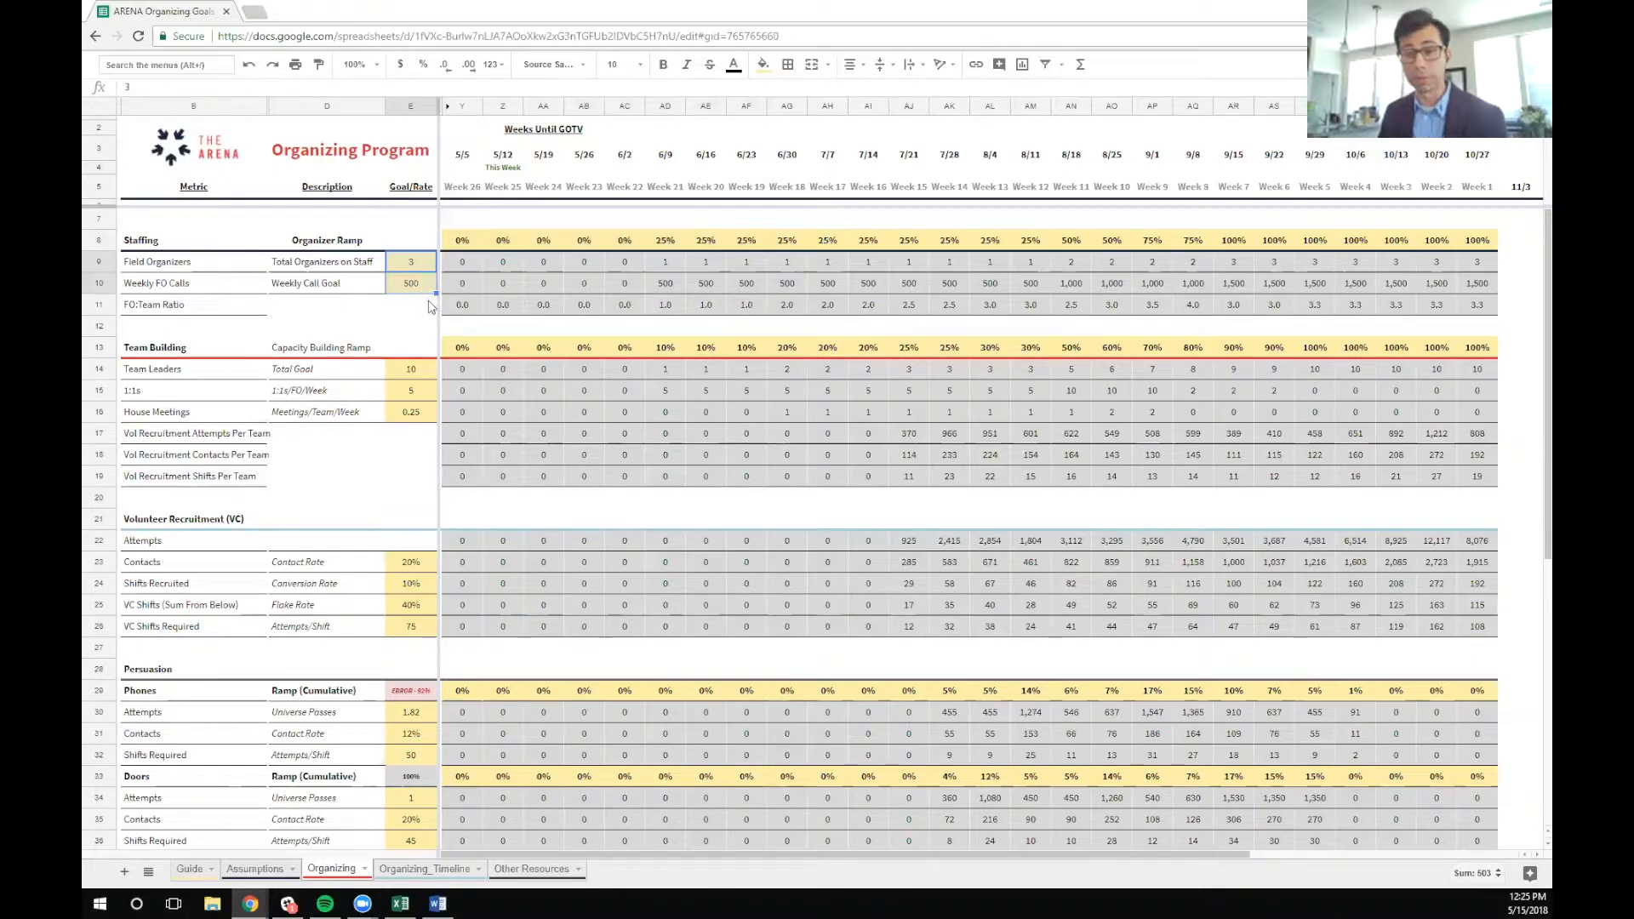
left_click(405, 320)
Review the Volunteer Recruitment rows and the Persuasion section below them
scroll(431, 349, "down", 1)
scroll(431, 350, "down", 1)
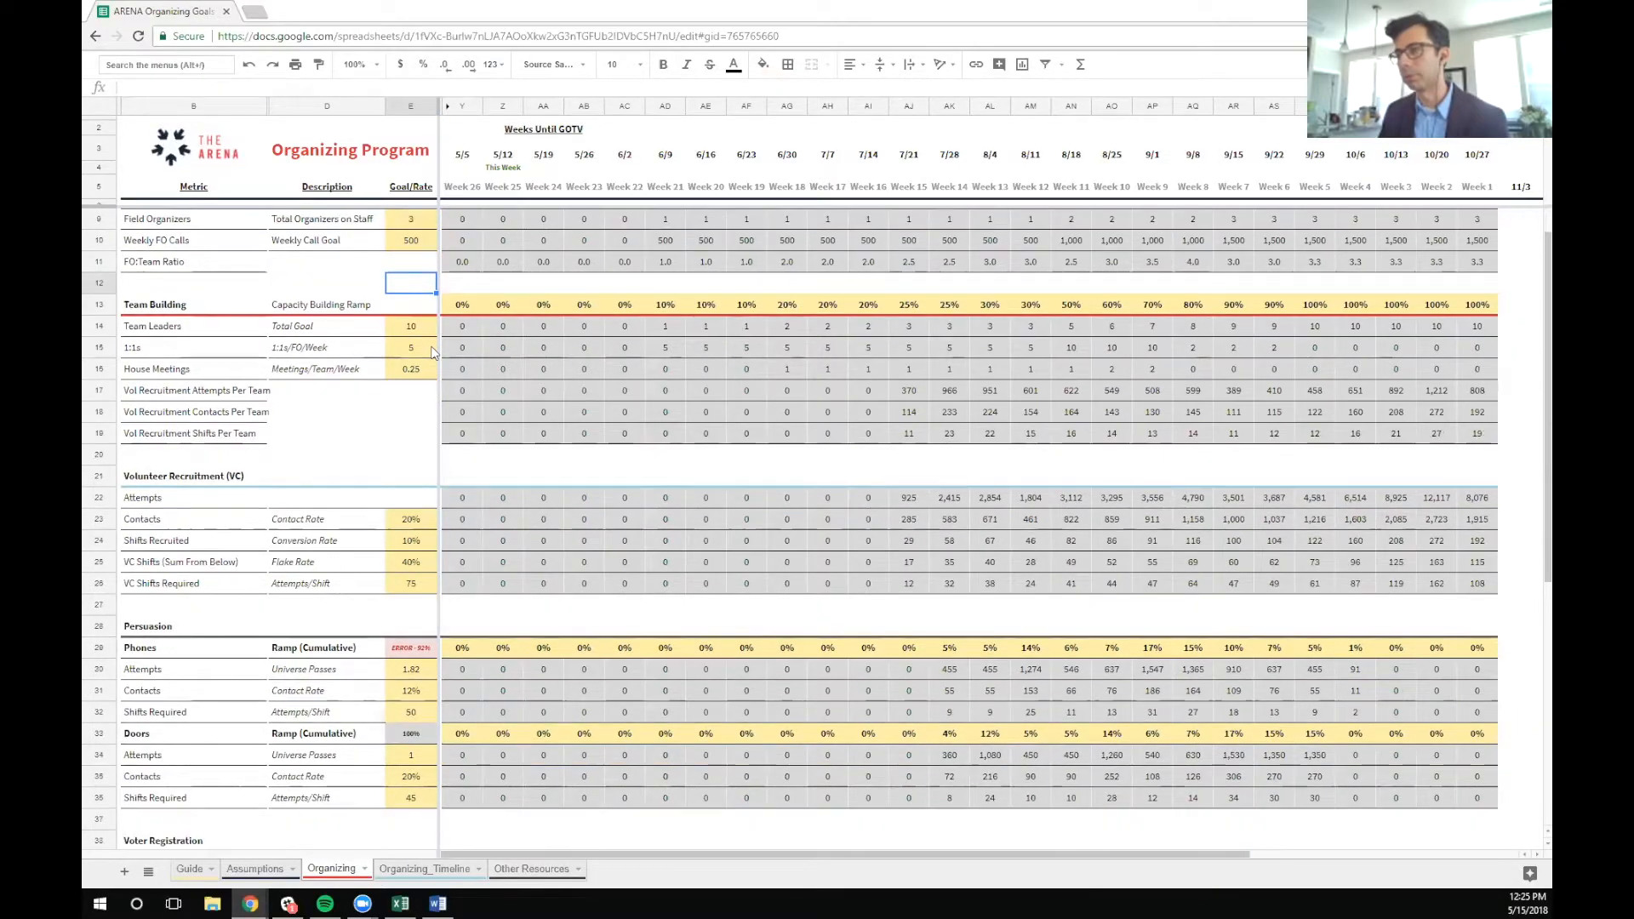
scroll(432, 353, "down", 5)
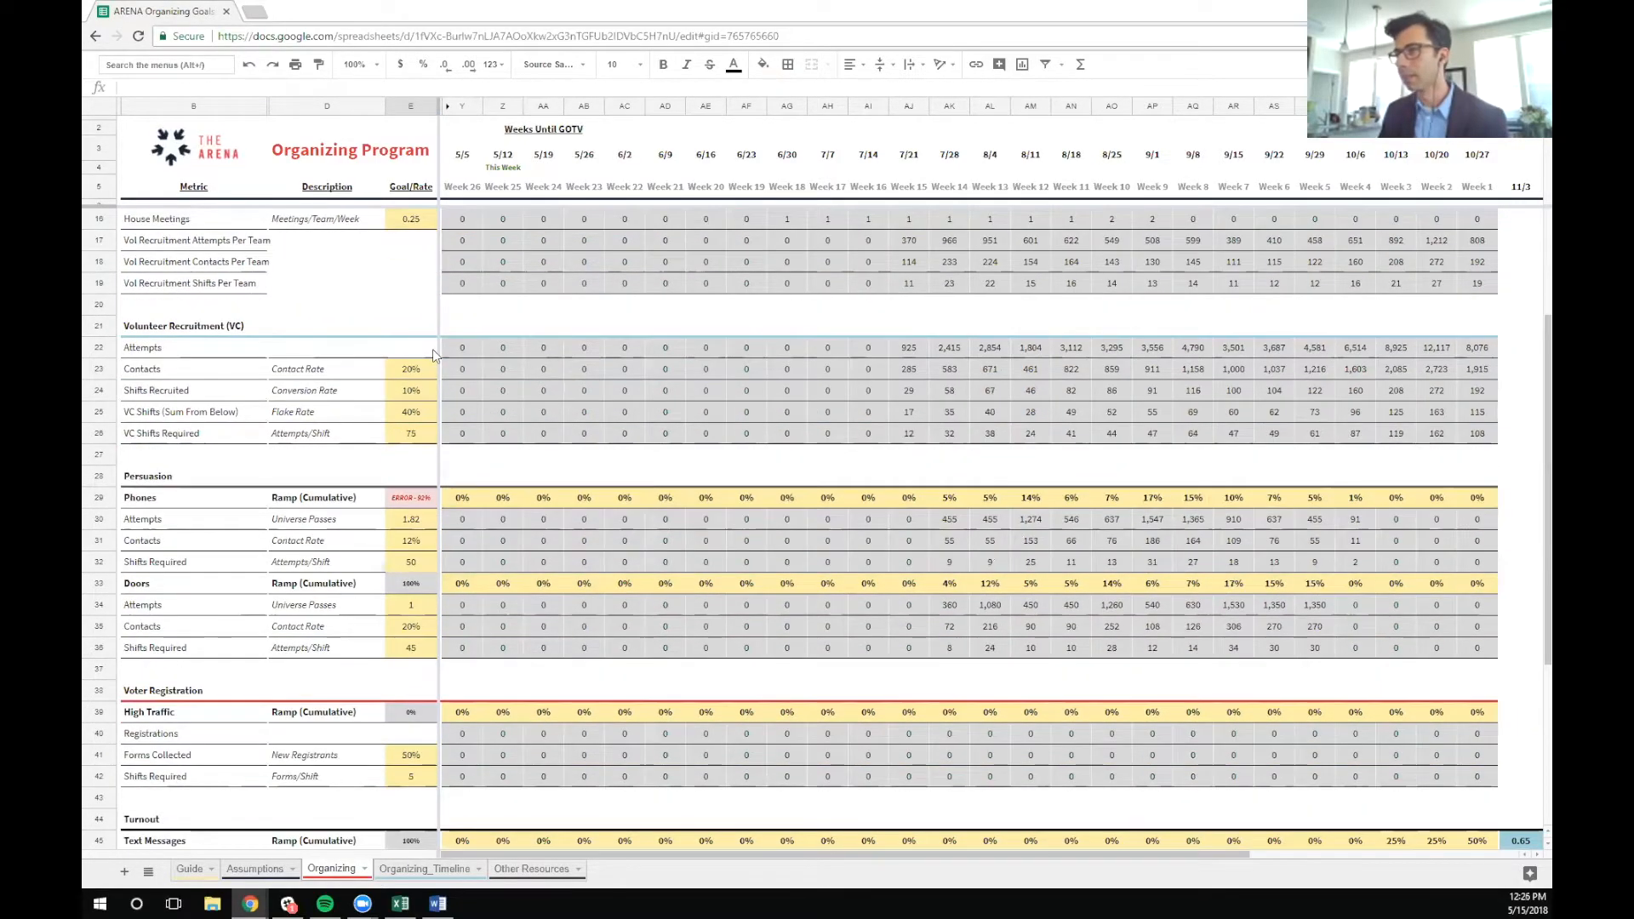
left_click_drag(98, 328, 111, 438)
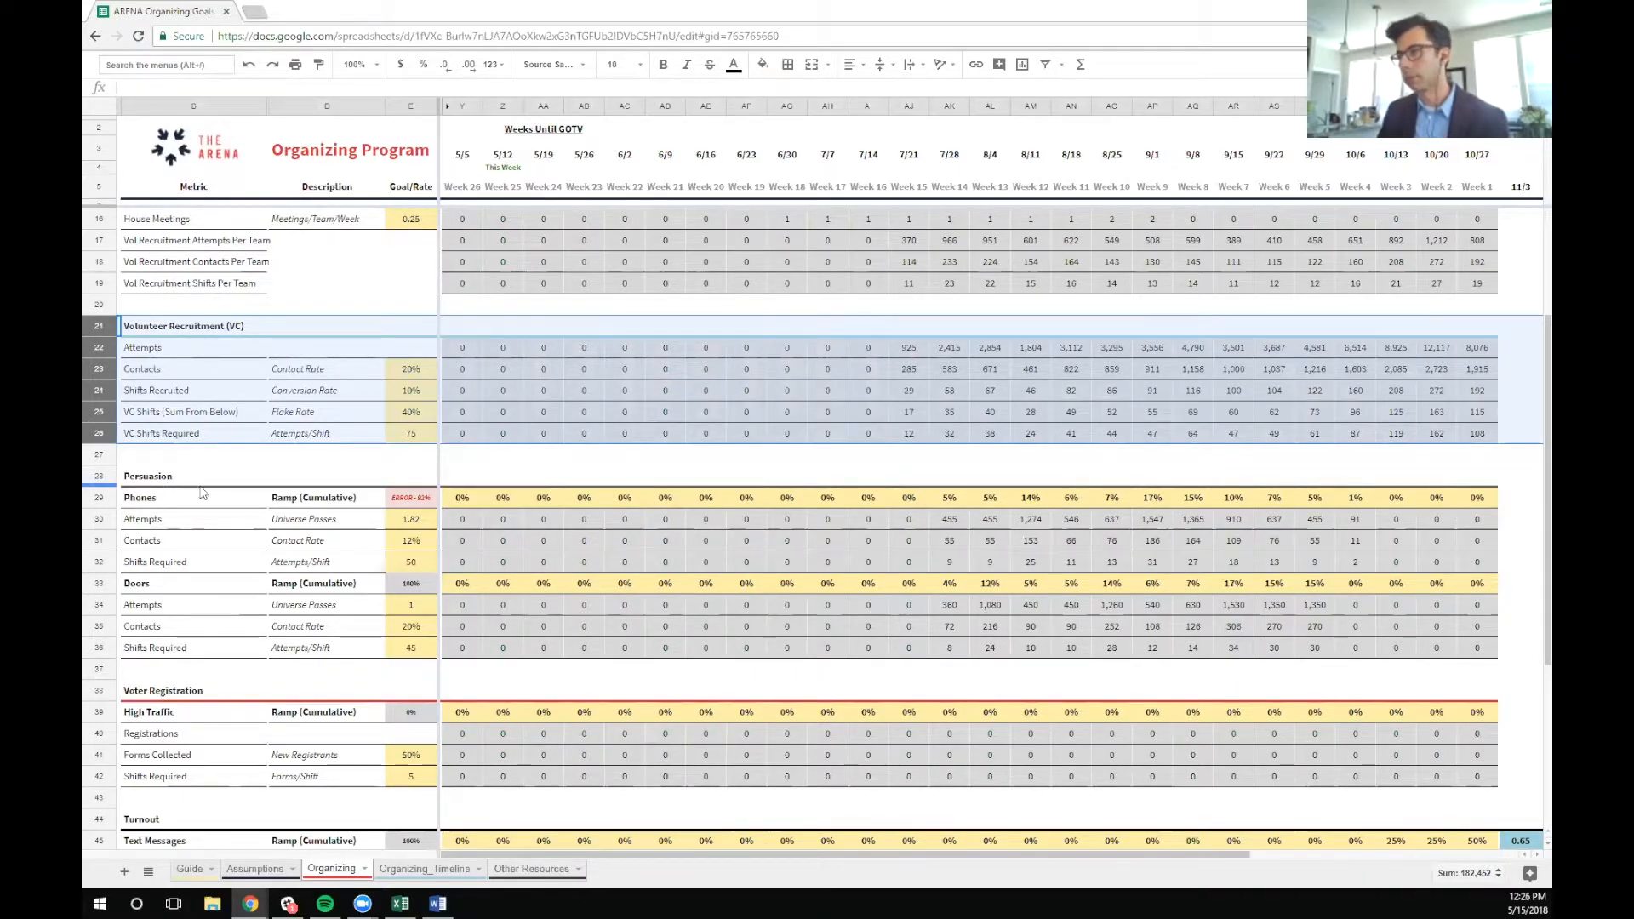
left_click(894, 477)
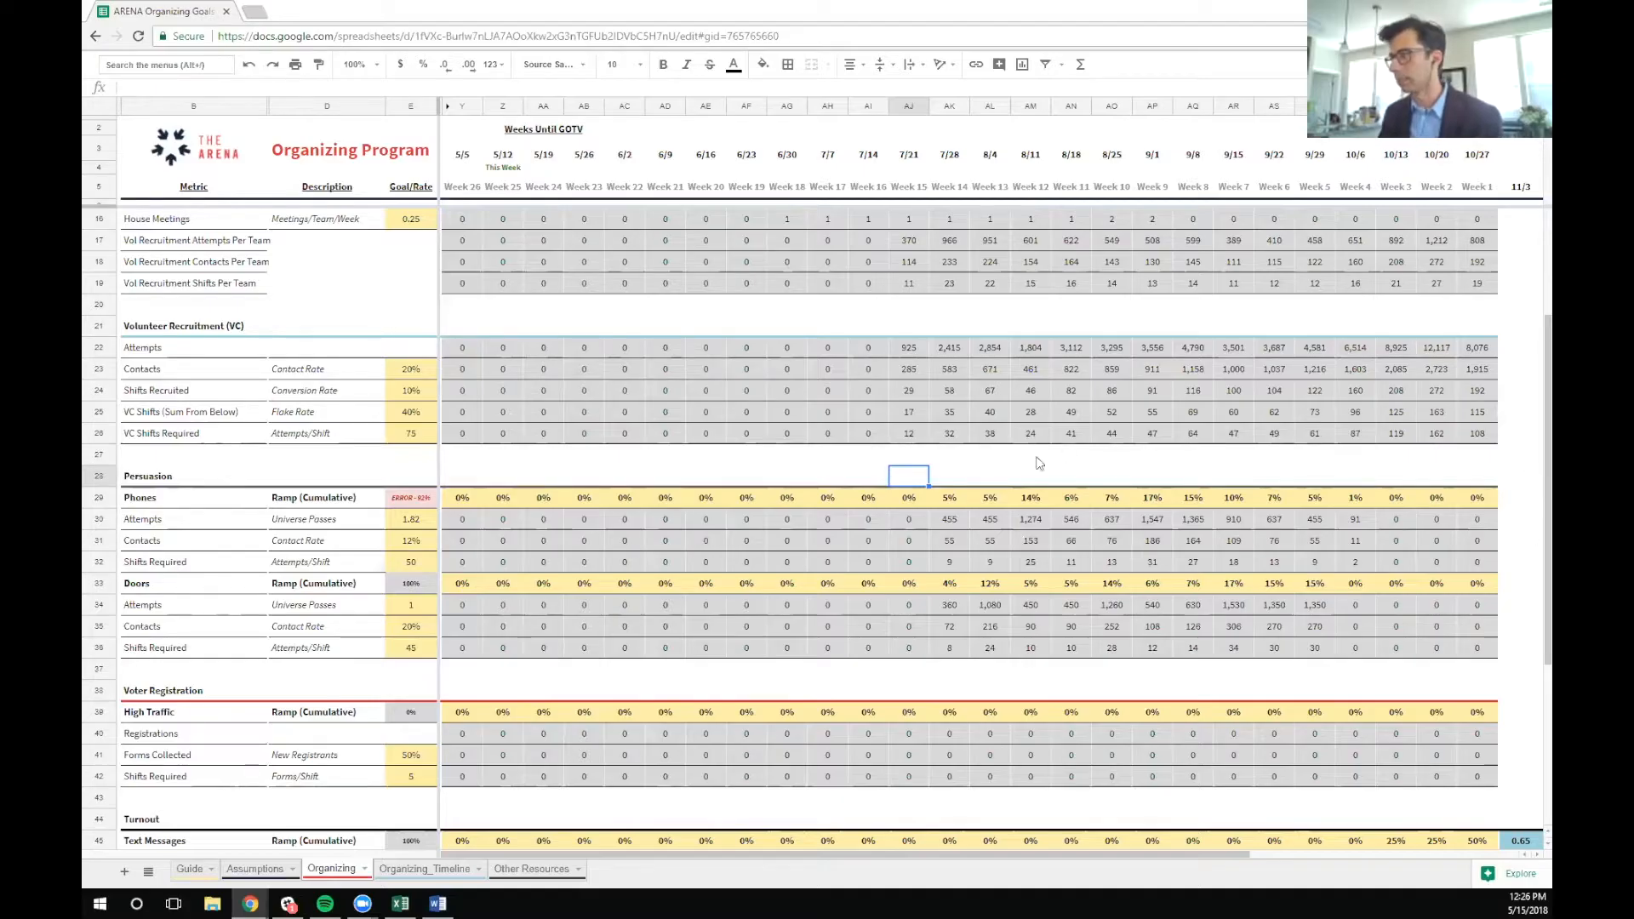
left_click(1005, 475)
scroll(1015, 508, "down", 3)
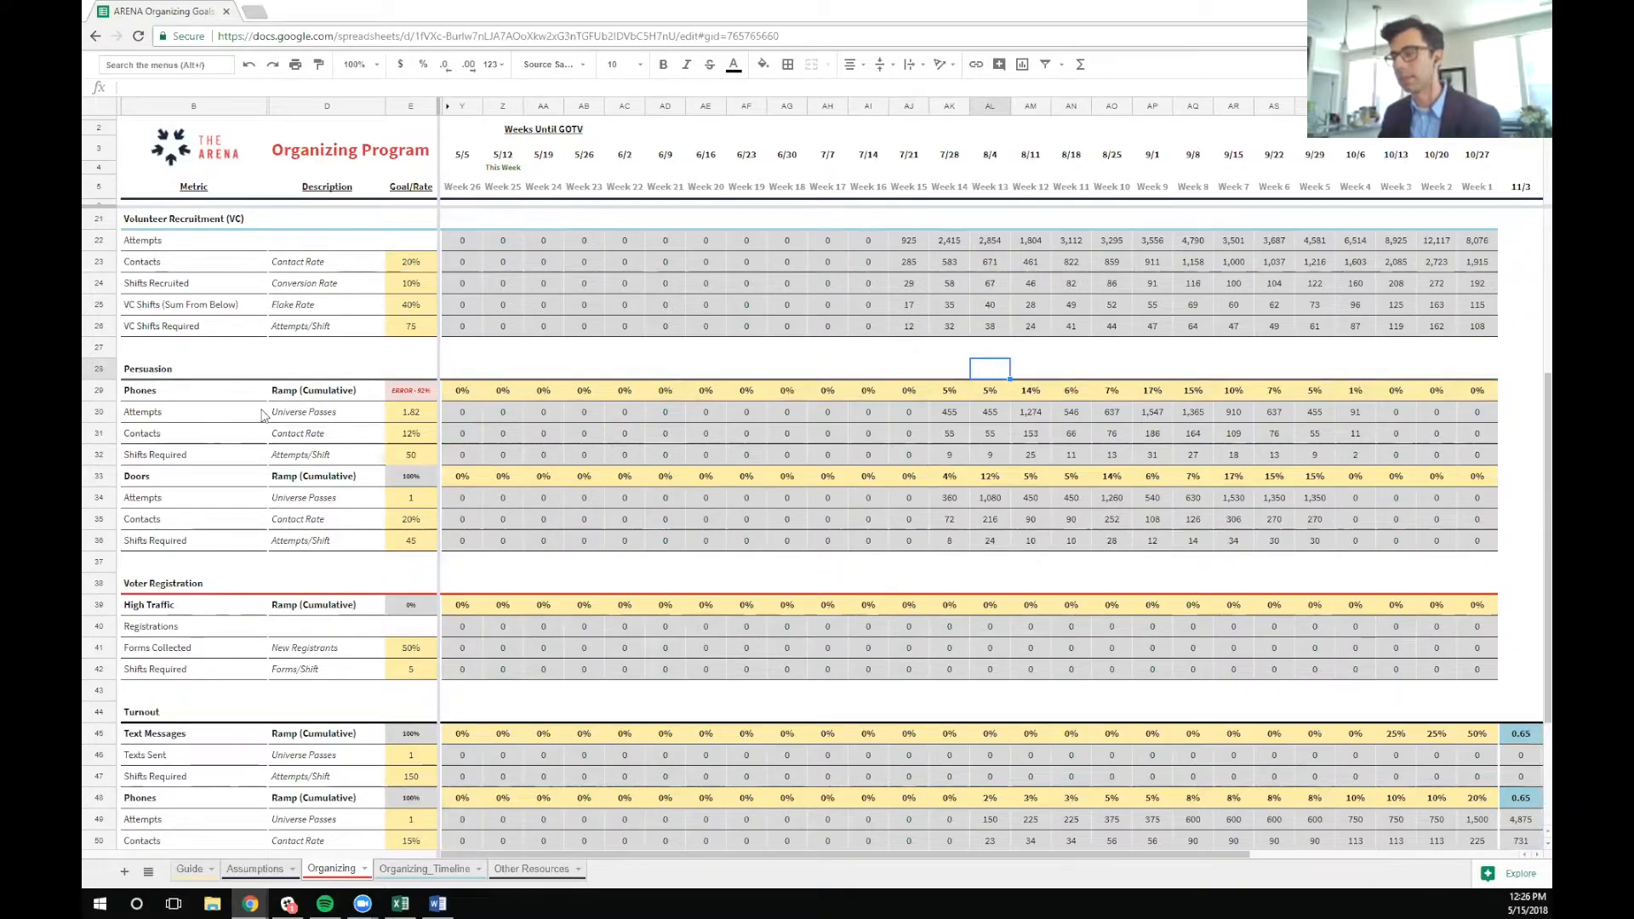
Set the Persuasion Phones ramp to 8% for 8/18, 11% for 8/25 and 19% for 9/1, and check its cumulative total
left_click(408, 393)
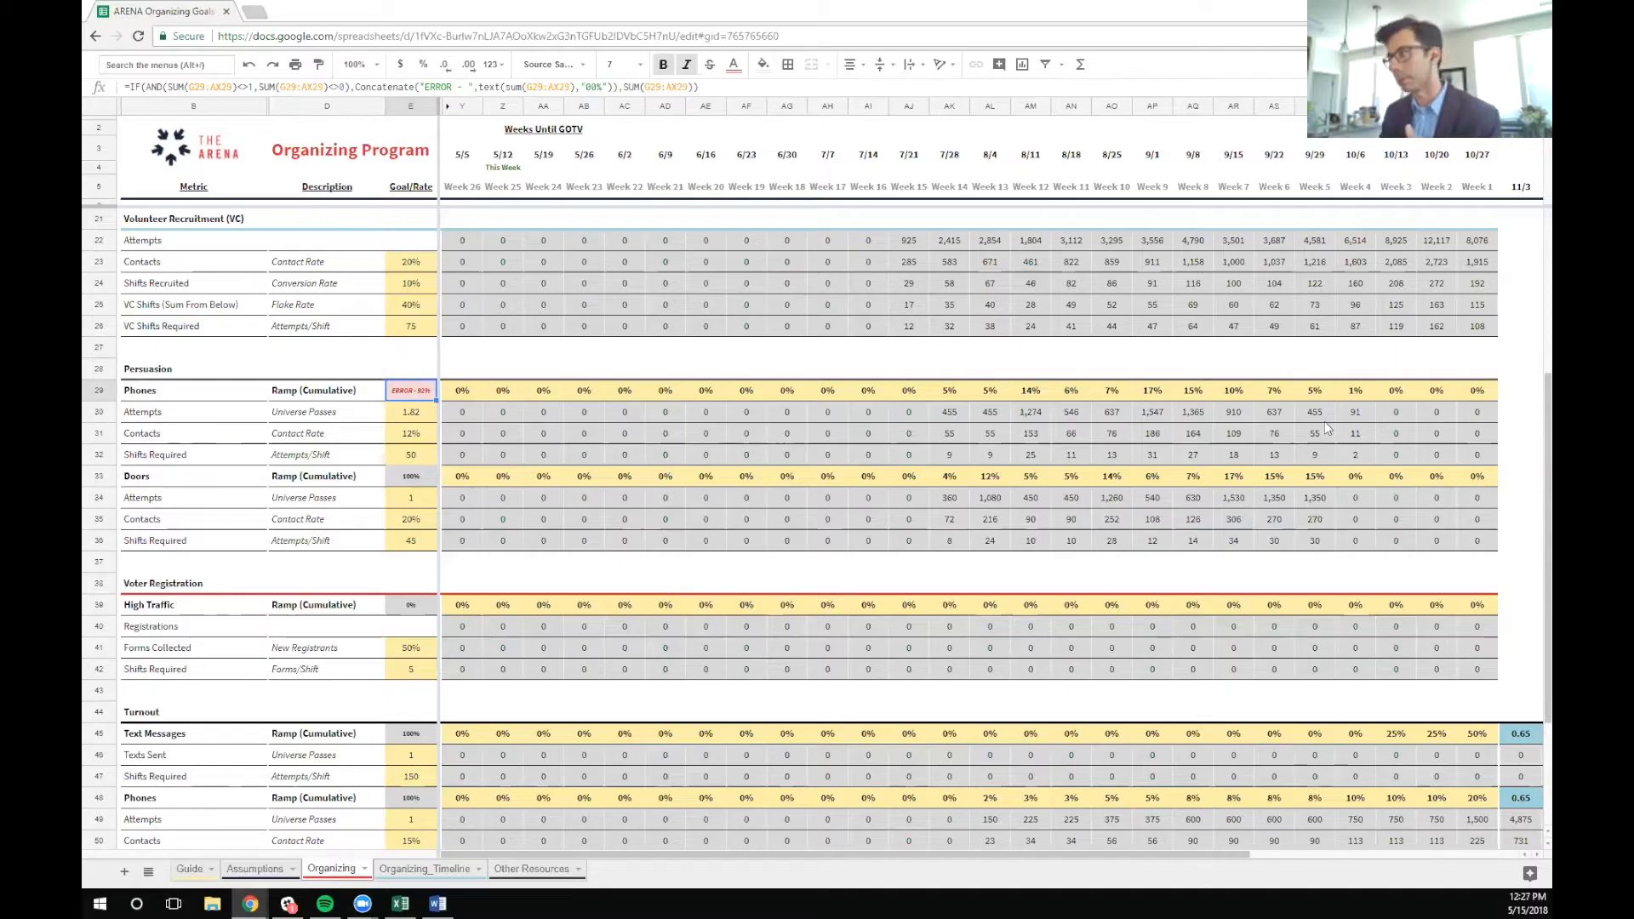
left_click(1074, 395)
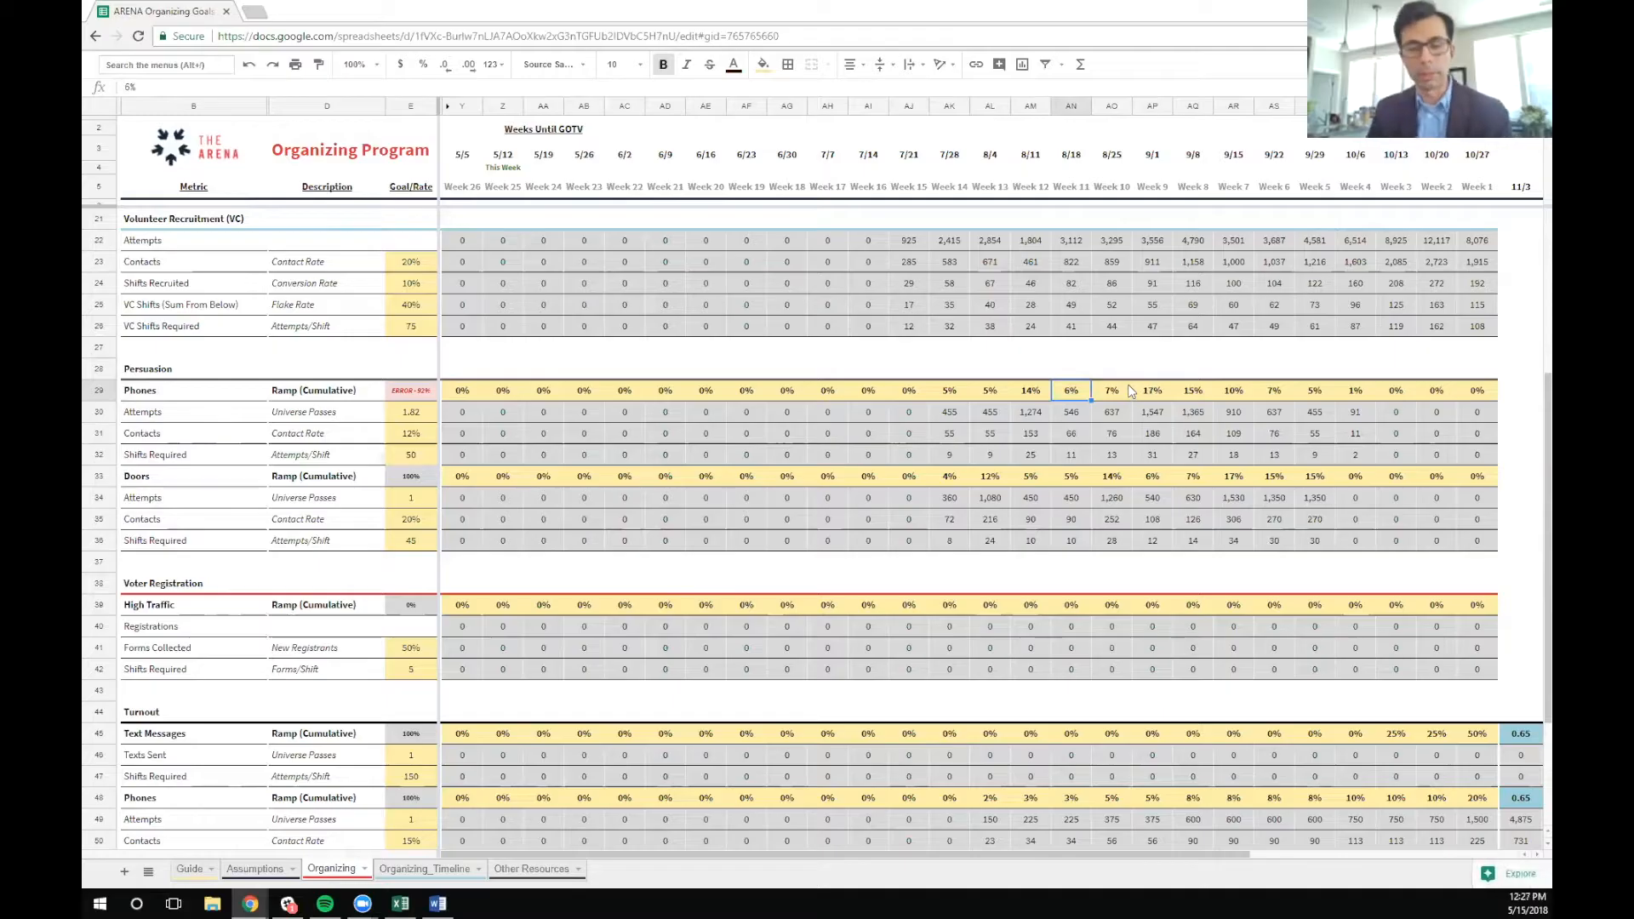
type("8")
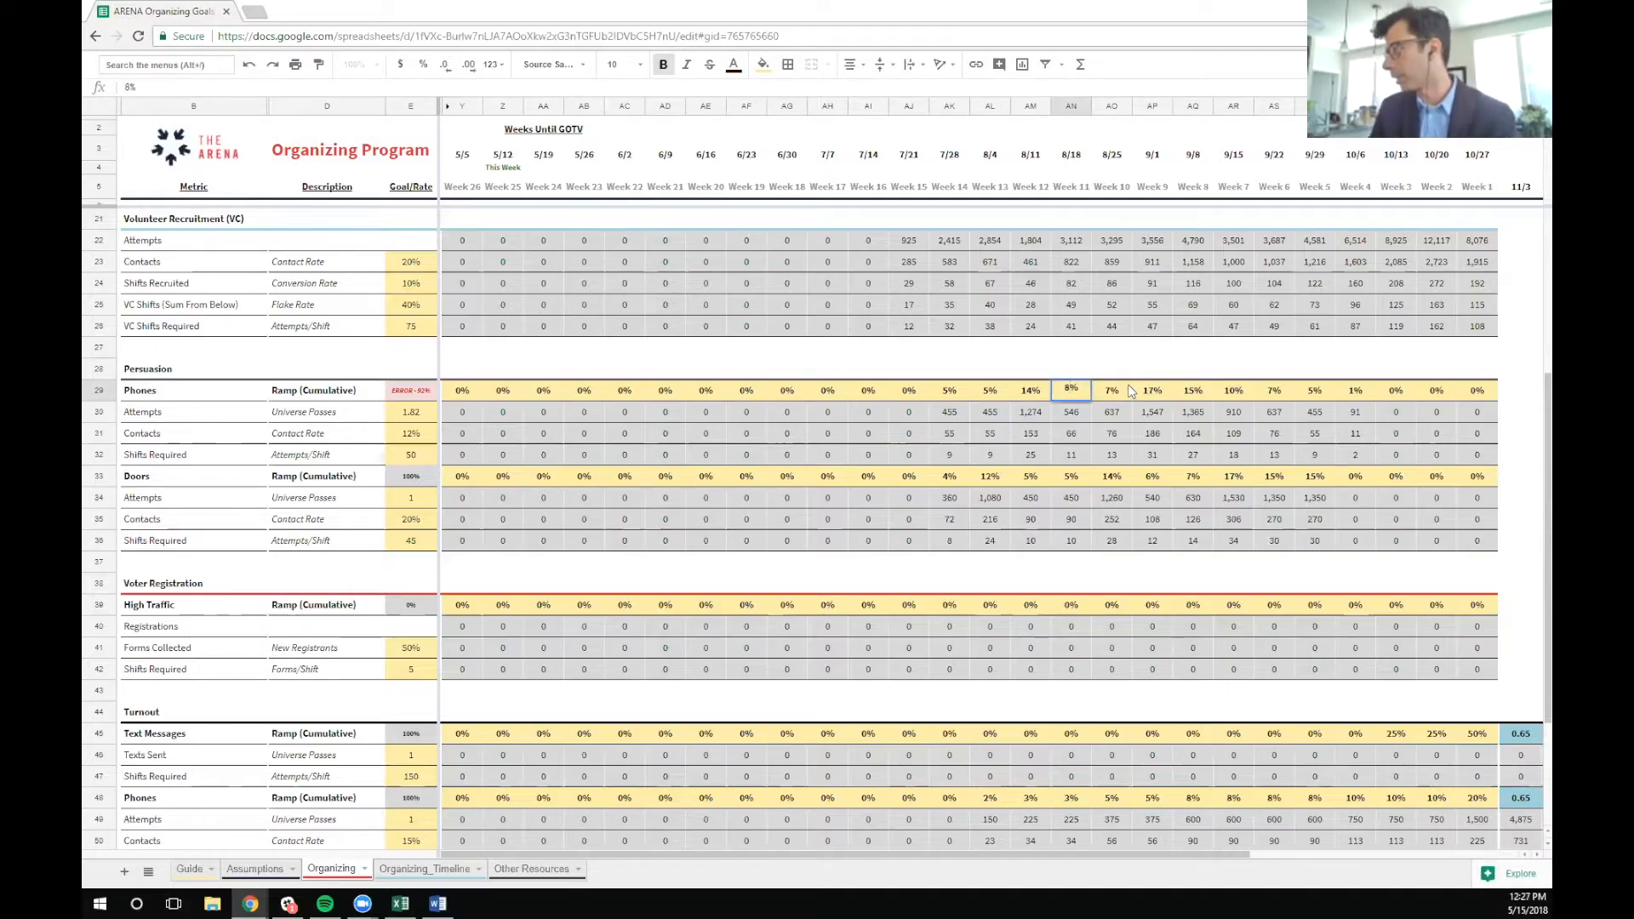
key("Tab")
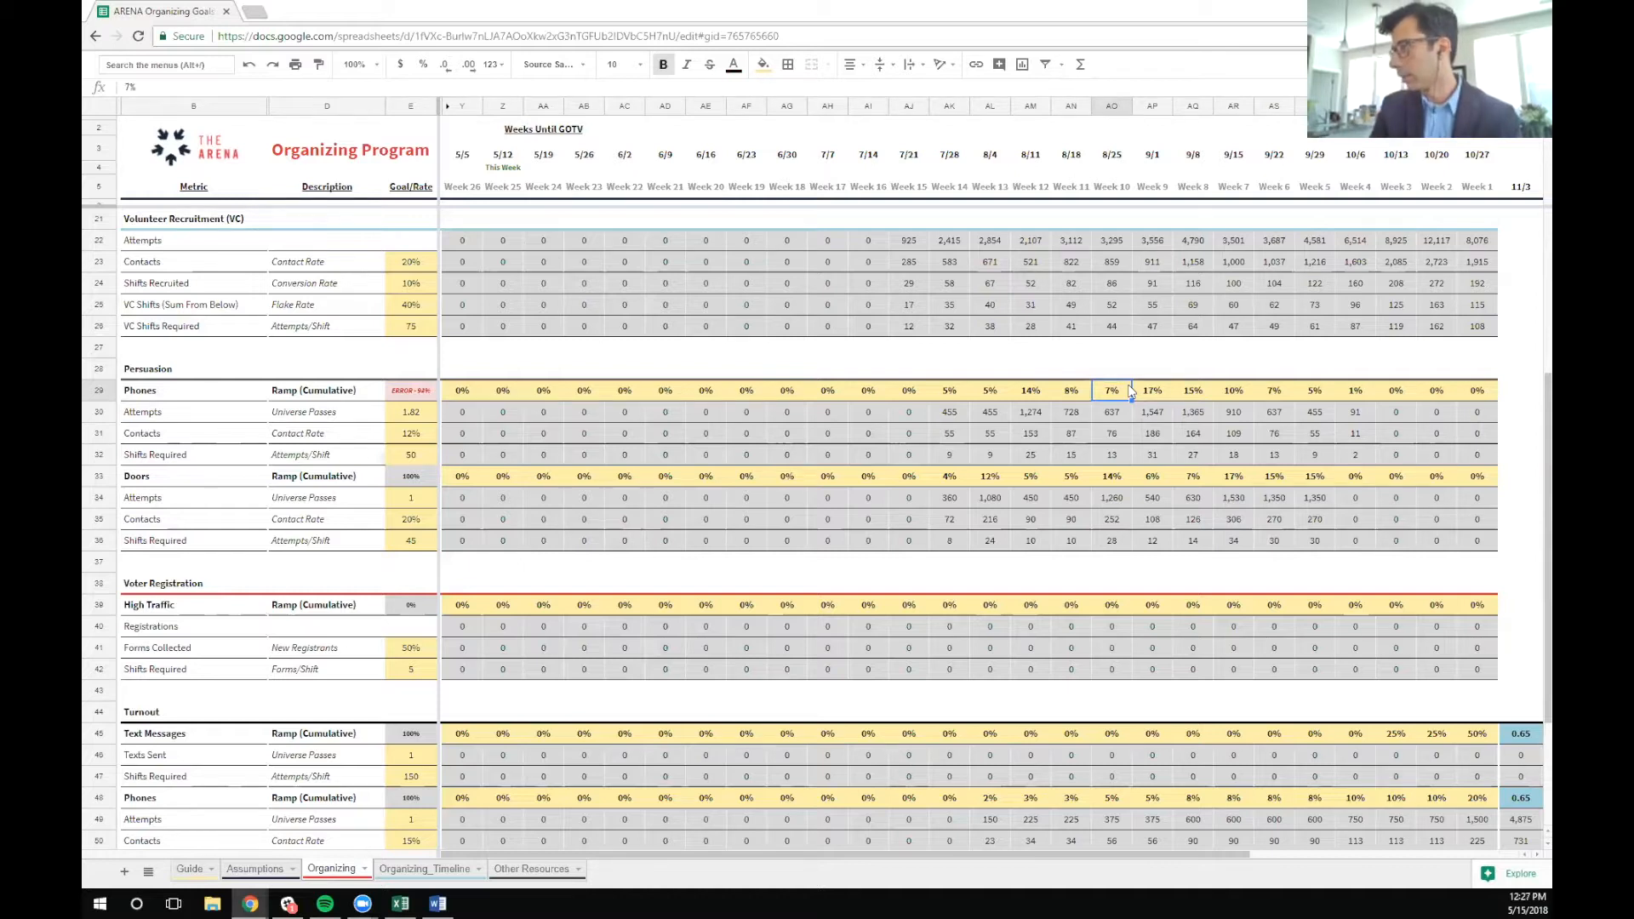
type("11")
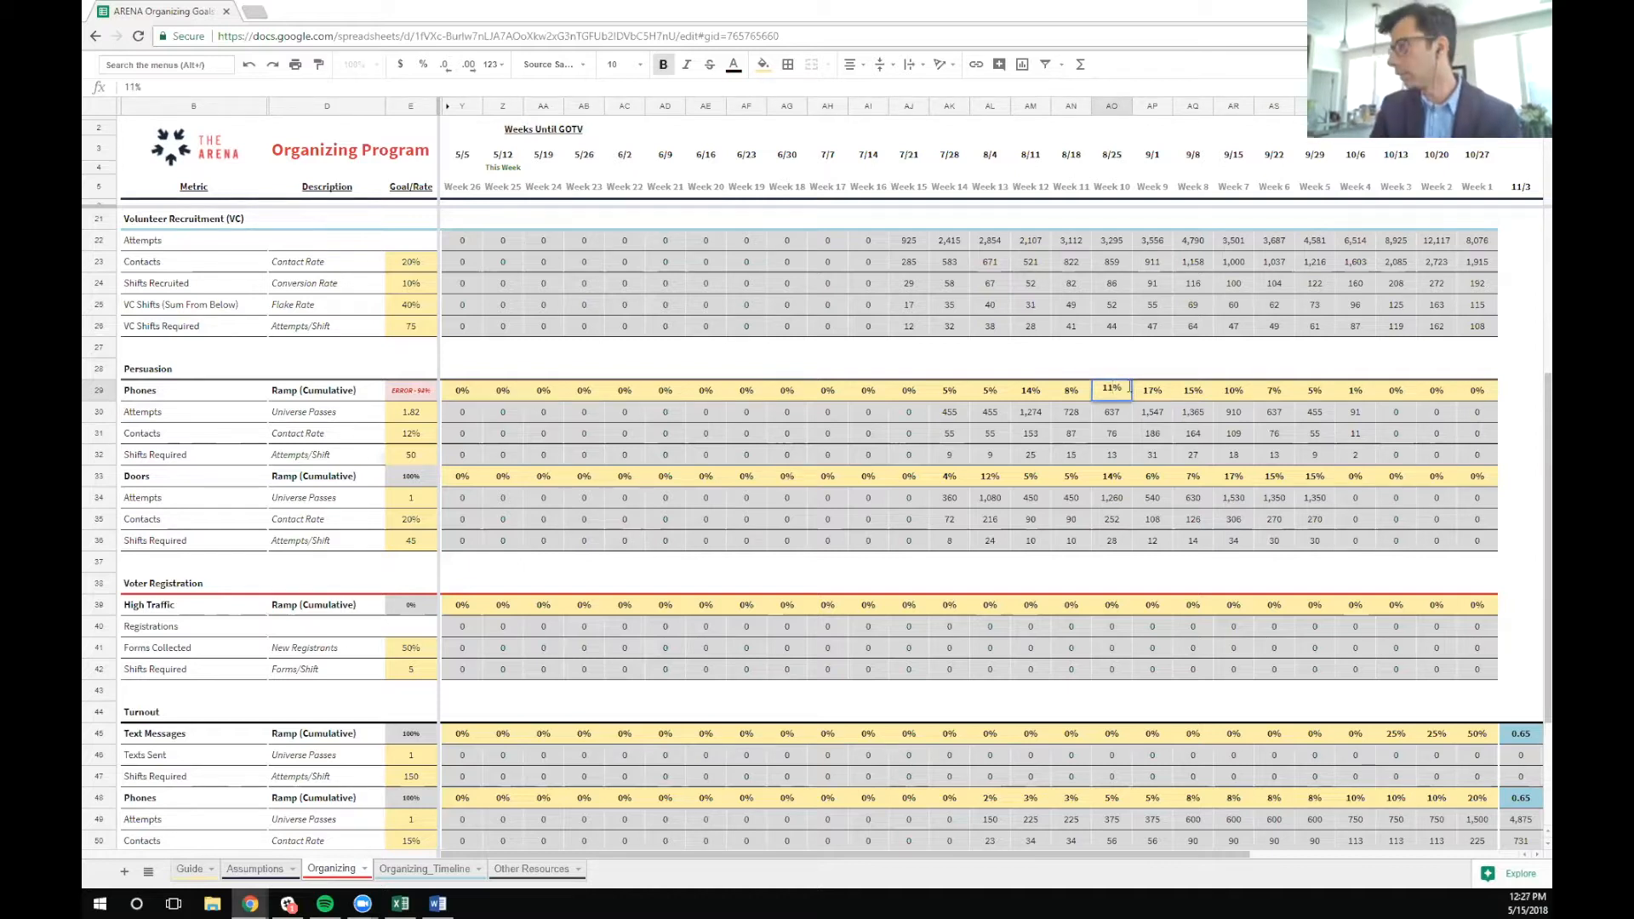
key("Return")
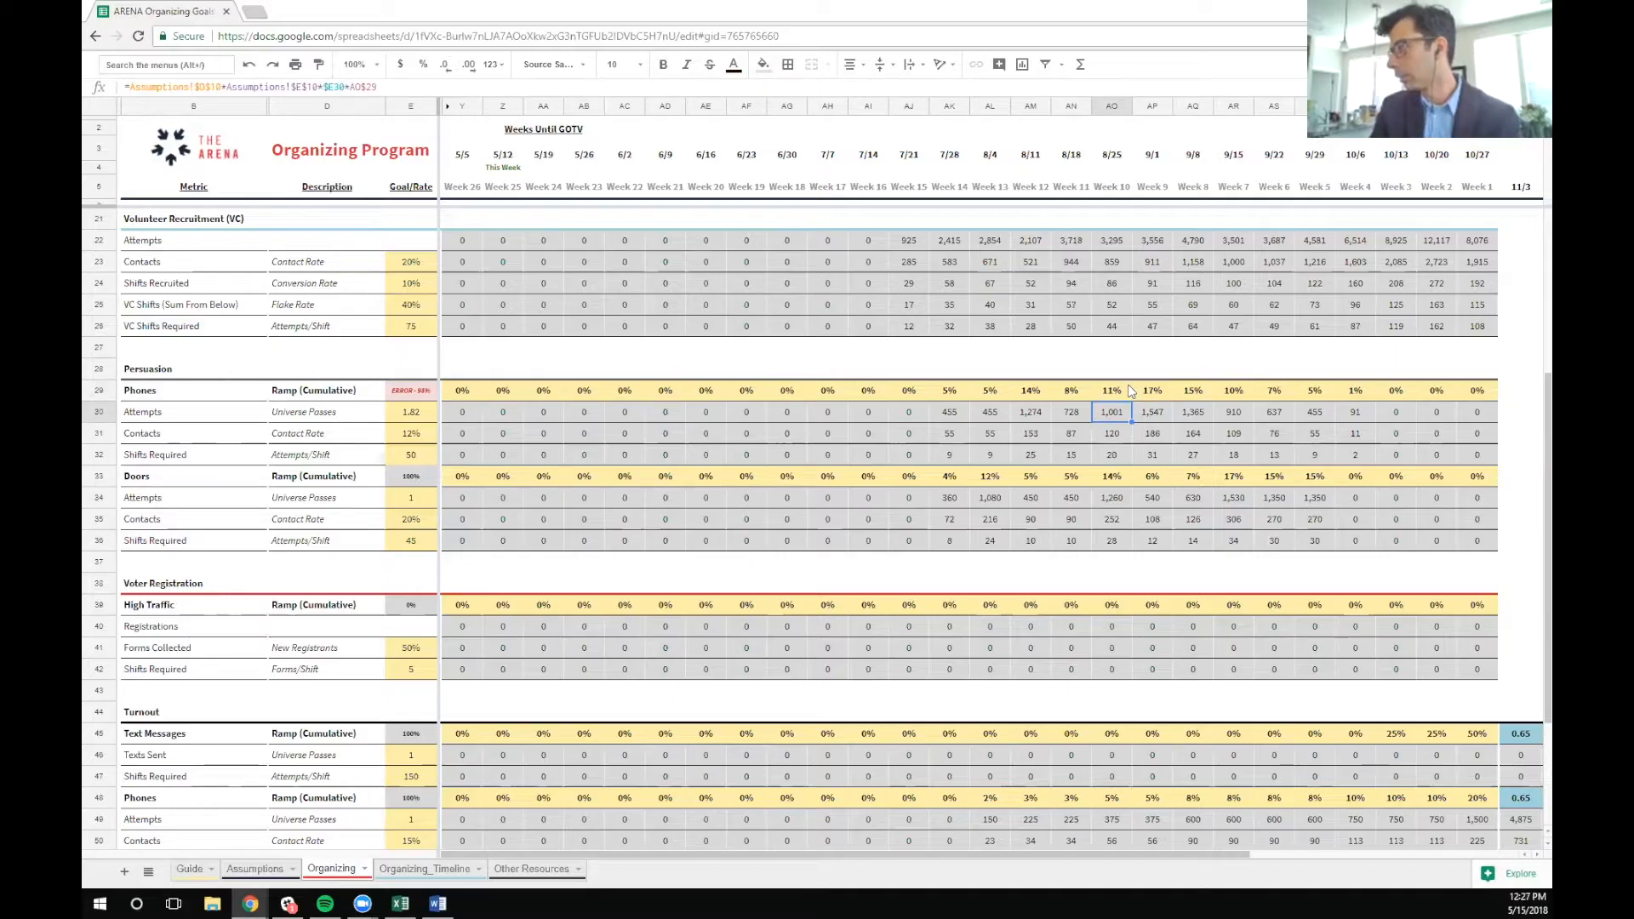
key("Up")
key("Tab")
type("19")
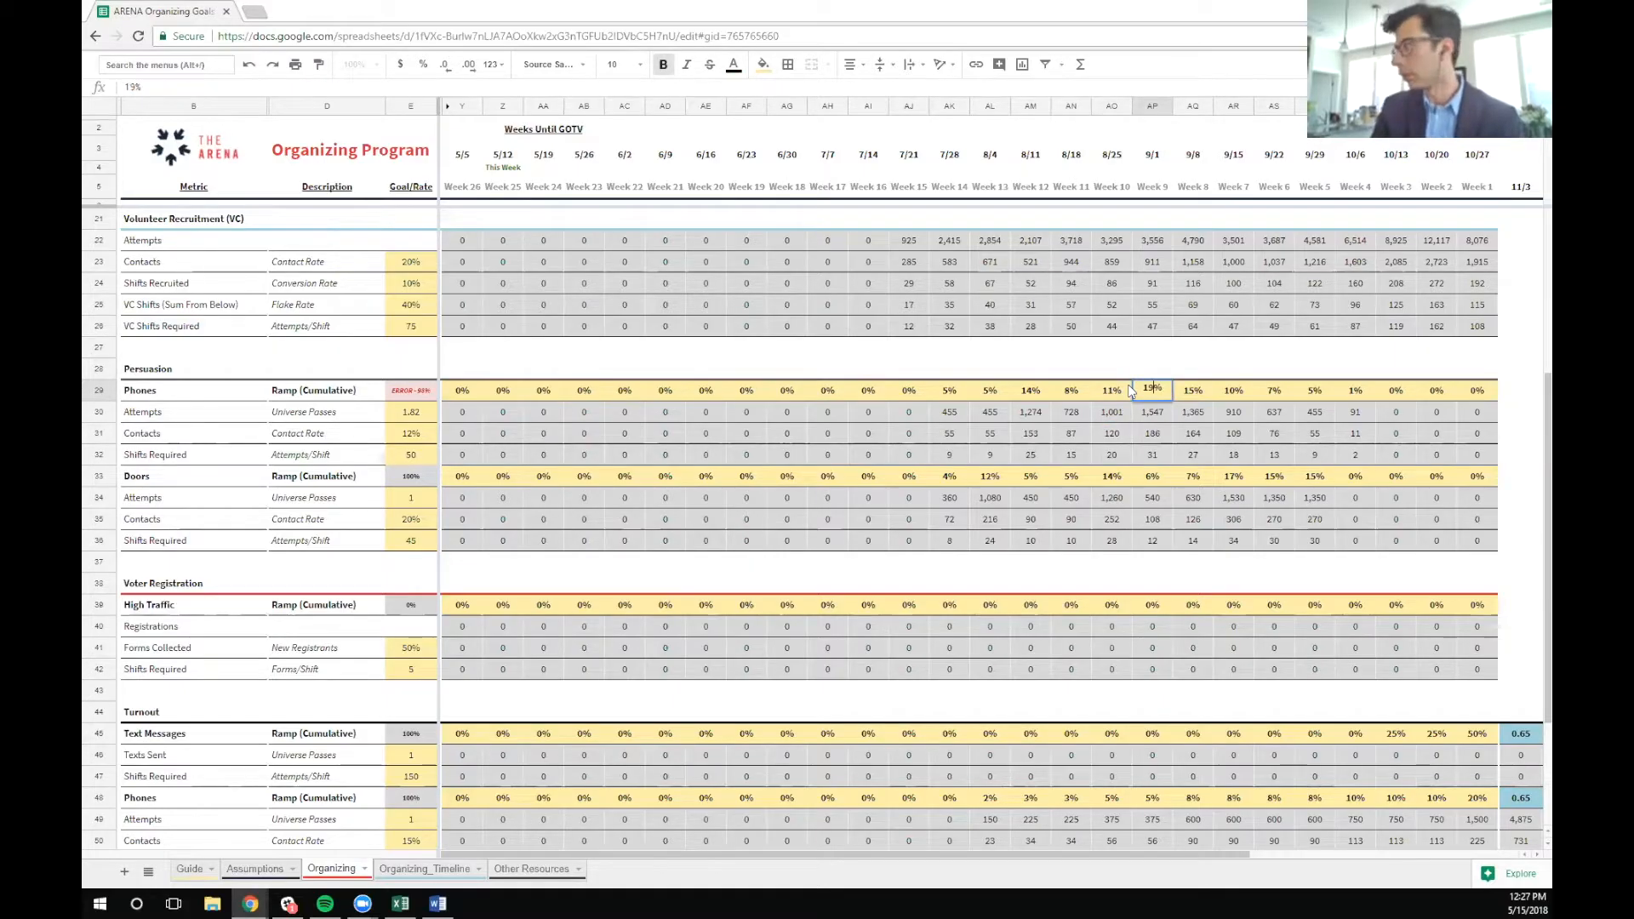
key("Return")
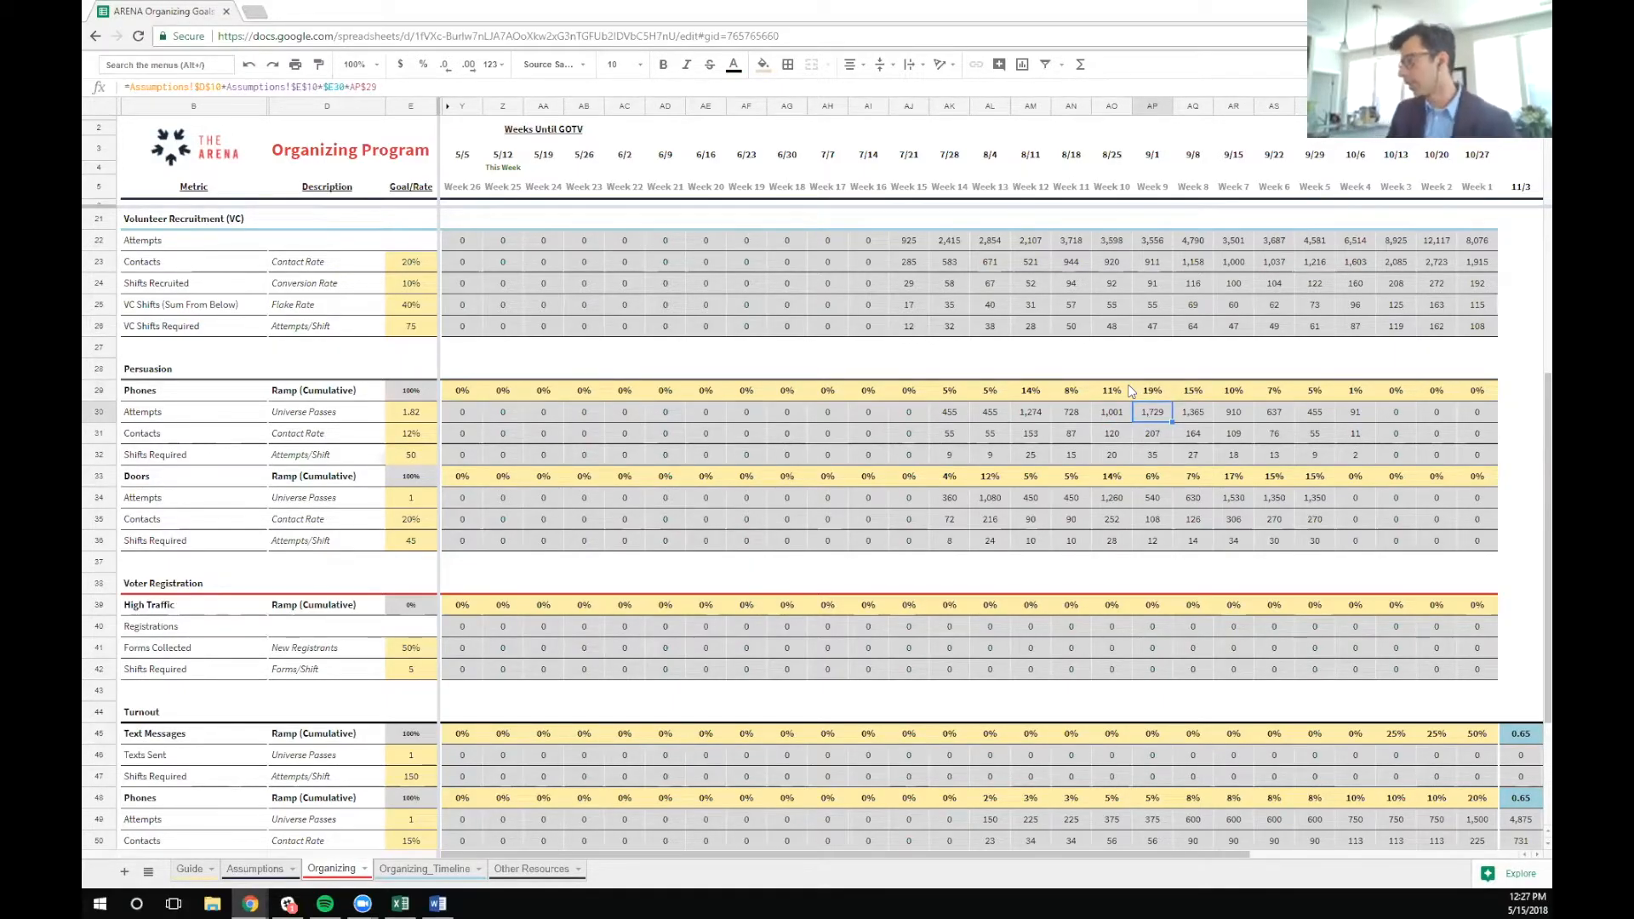
left_click(423, 386)
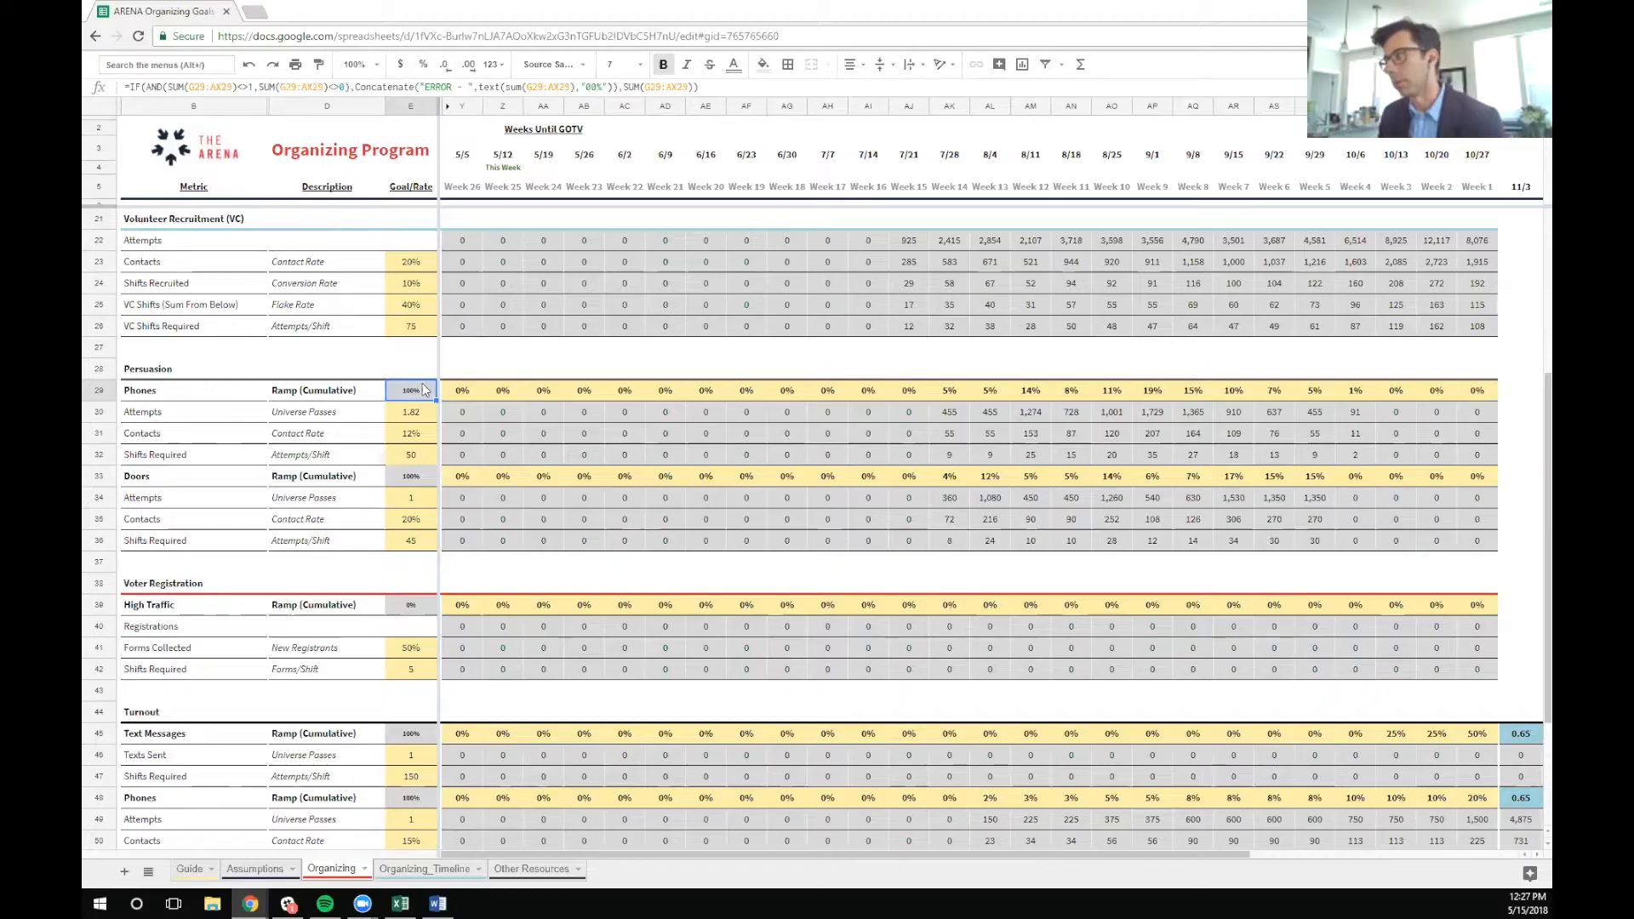
Examine the Persuasion Phones attempts, contacts and shifts required rows, and inspect the shifts required formula for 7/28
left_click_drag(500, 413, 787, 453)
left_click_drag(901, 473, 1456, 456)
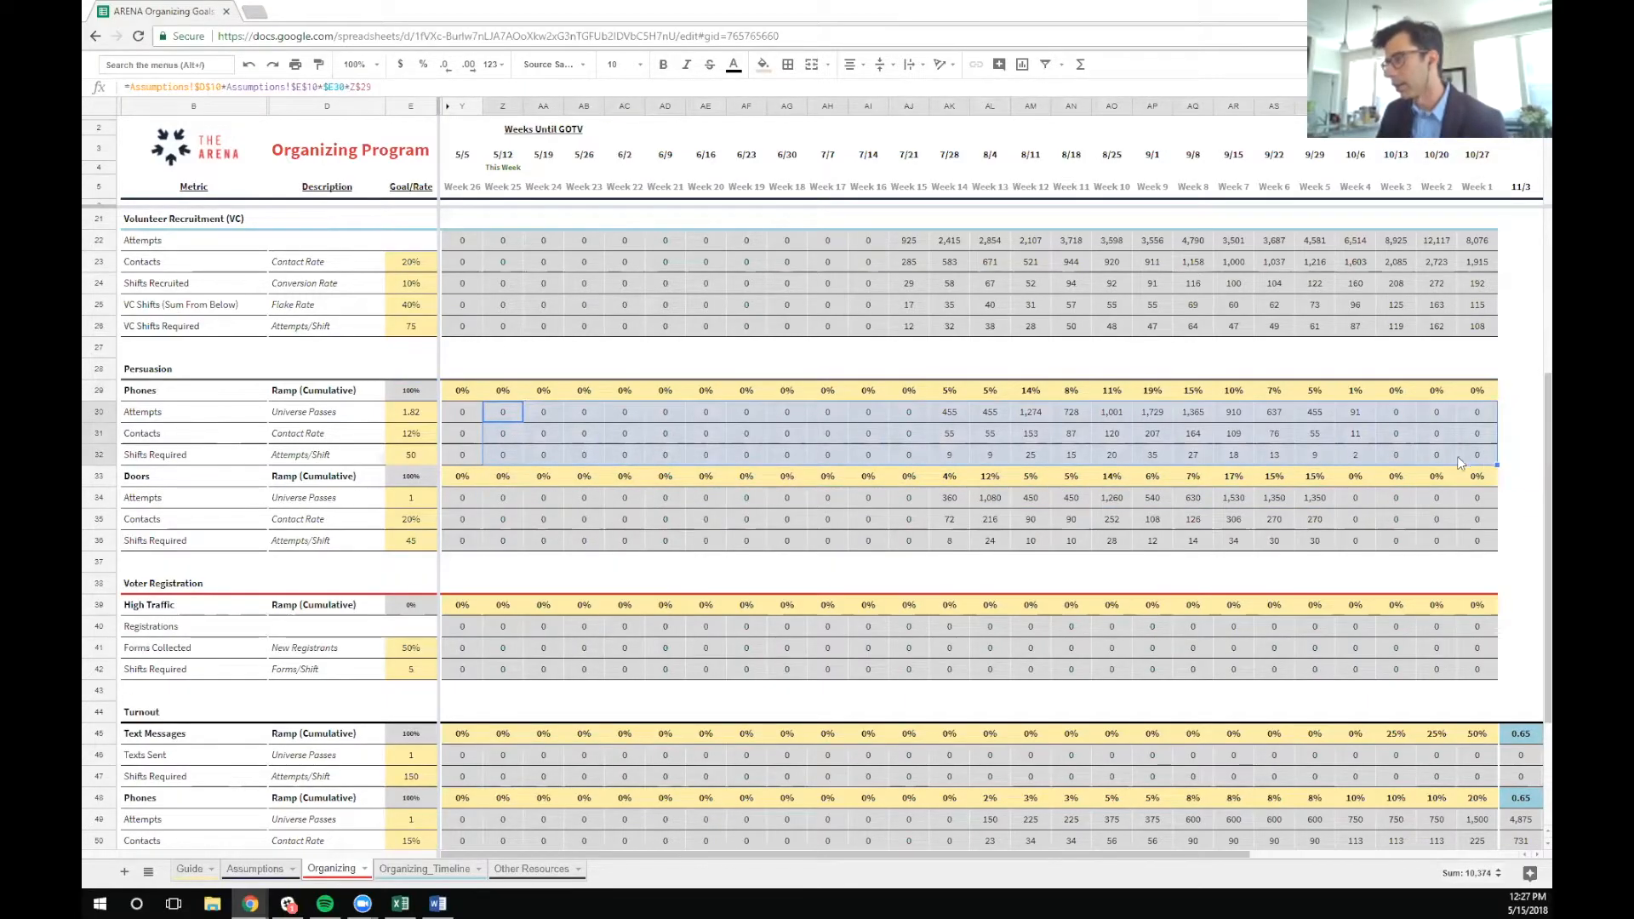
left_click(120, 412)
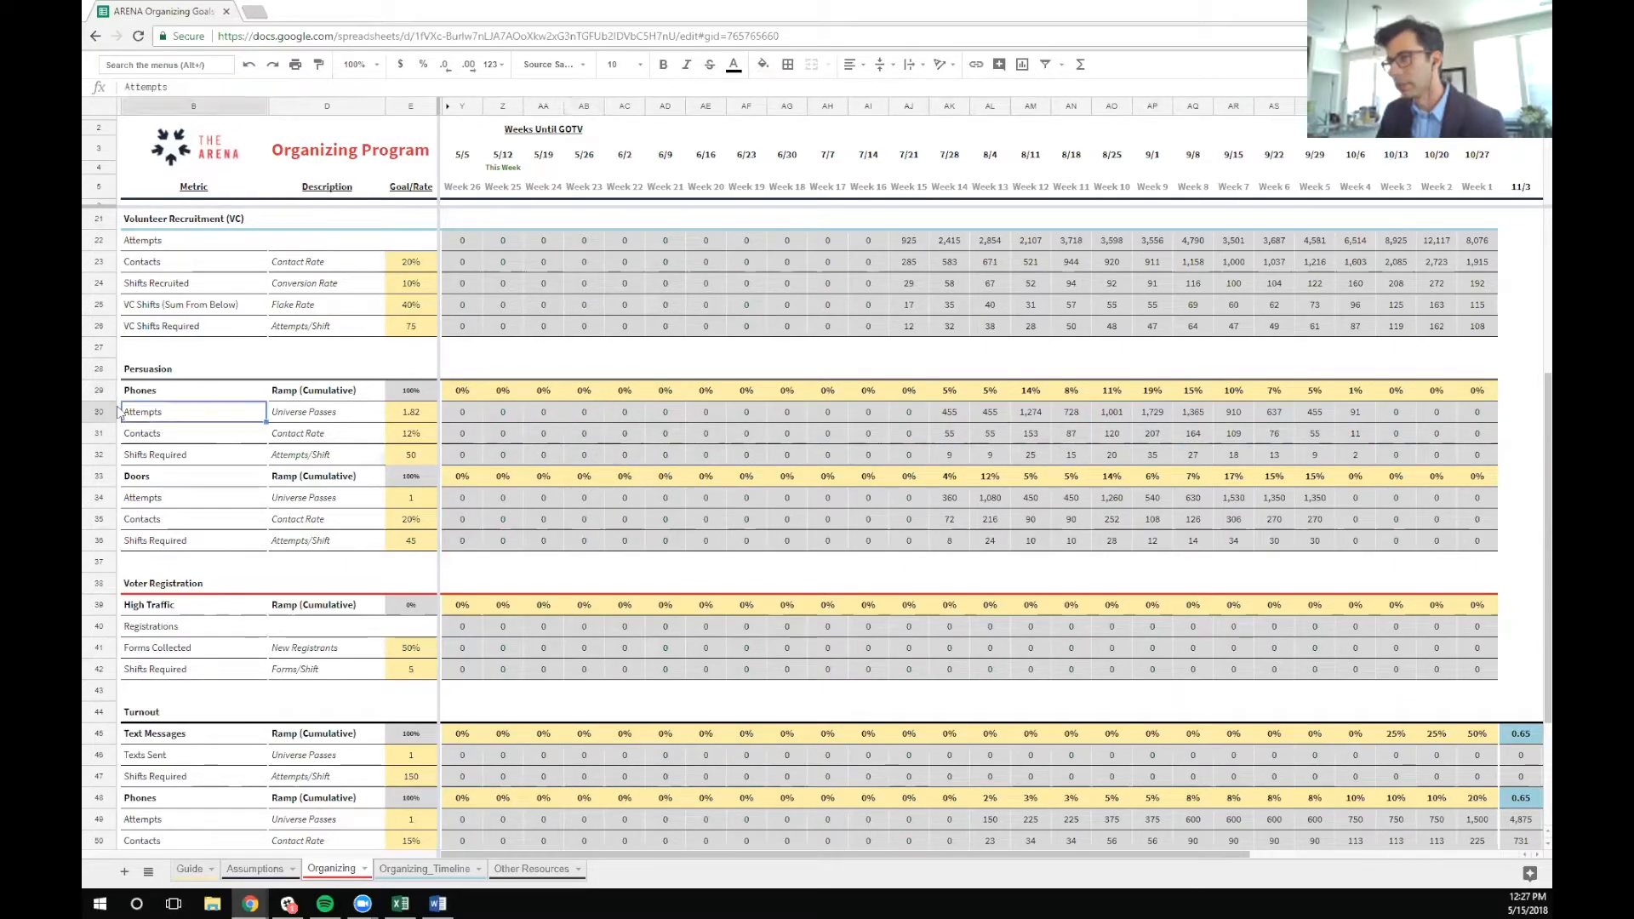
left_click(98, 412)
left_click(98, 433)
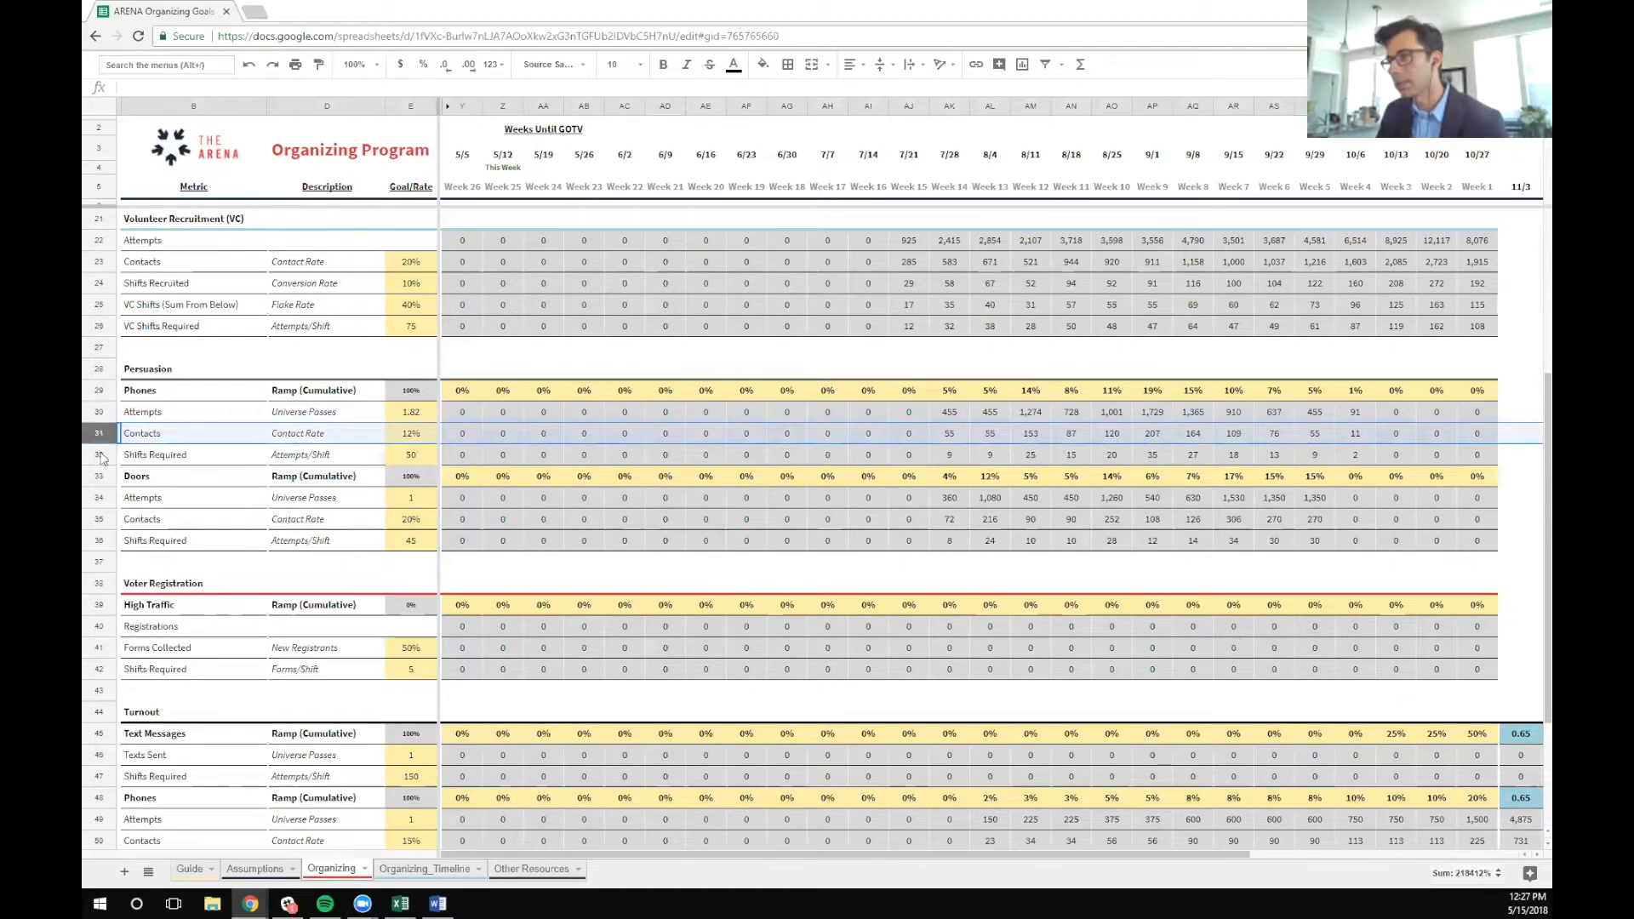
left_click(100, 456)
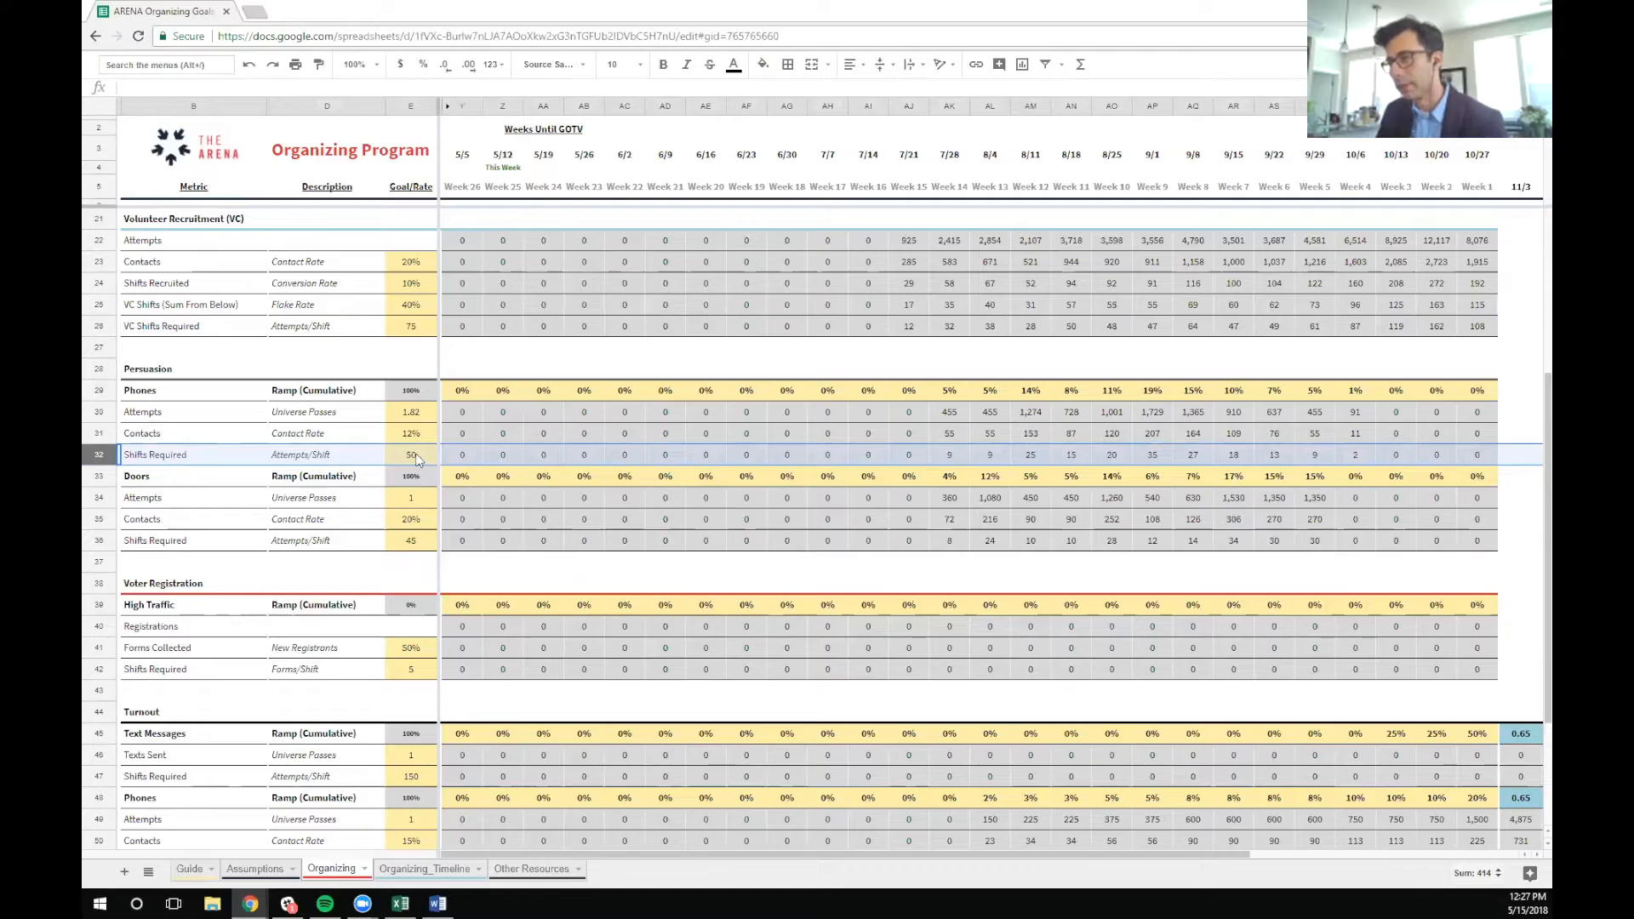
left_click(955, 456)
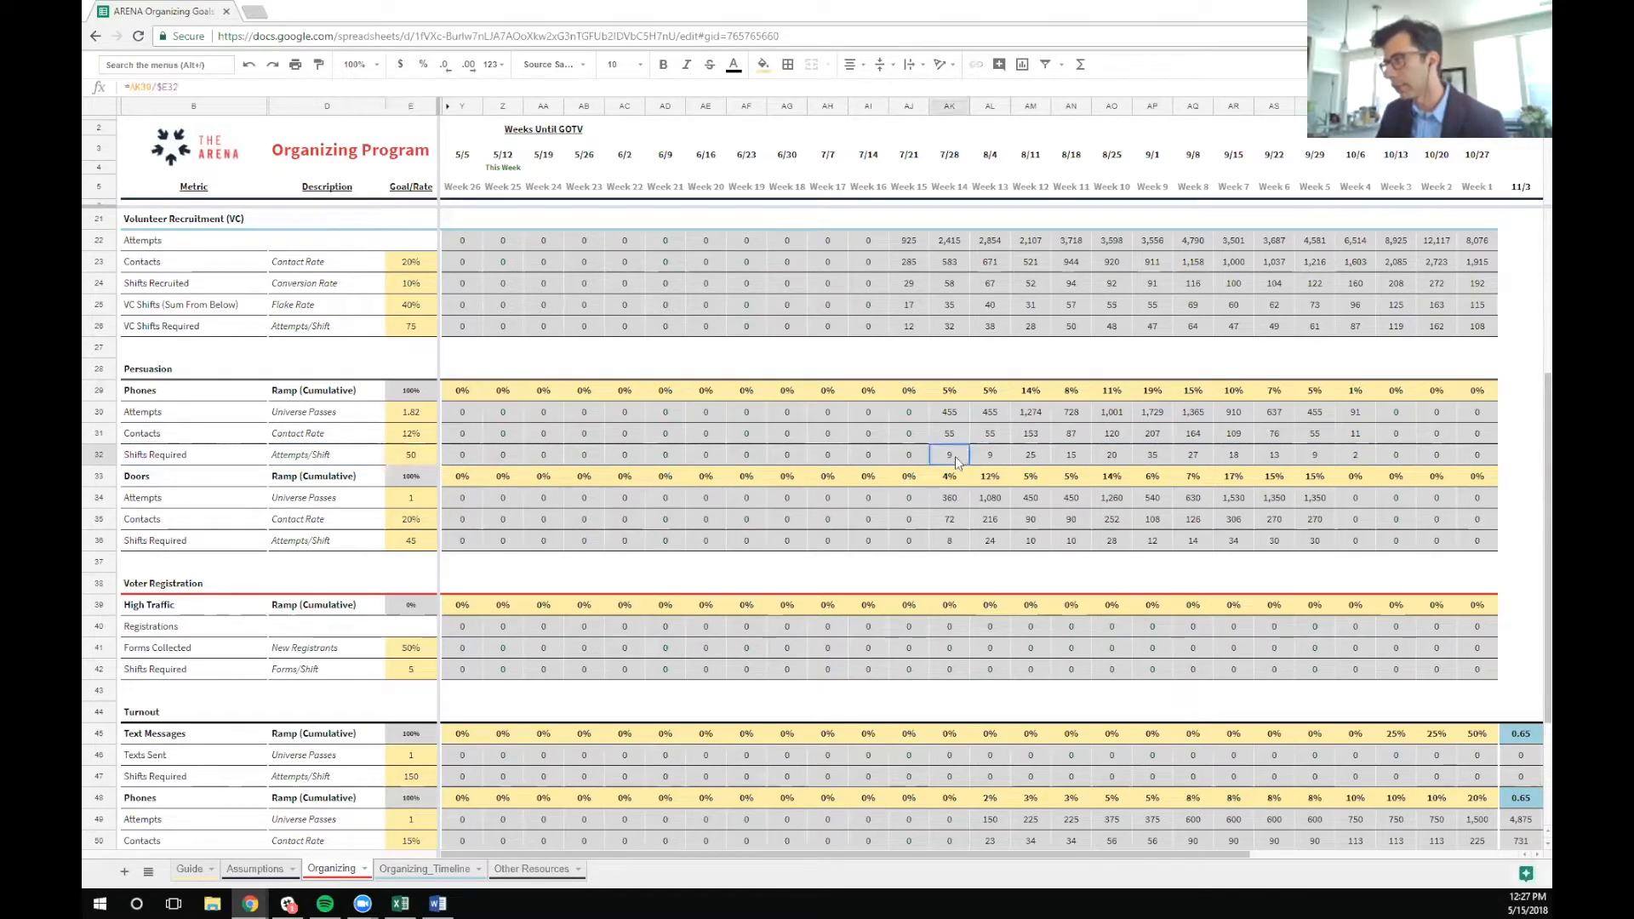
double_click(955, 456)
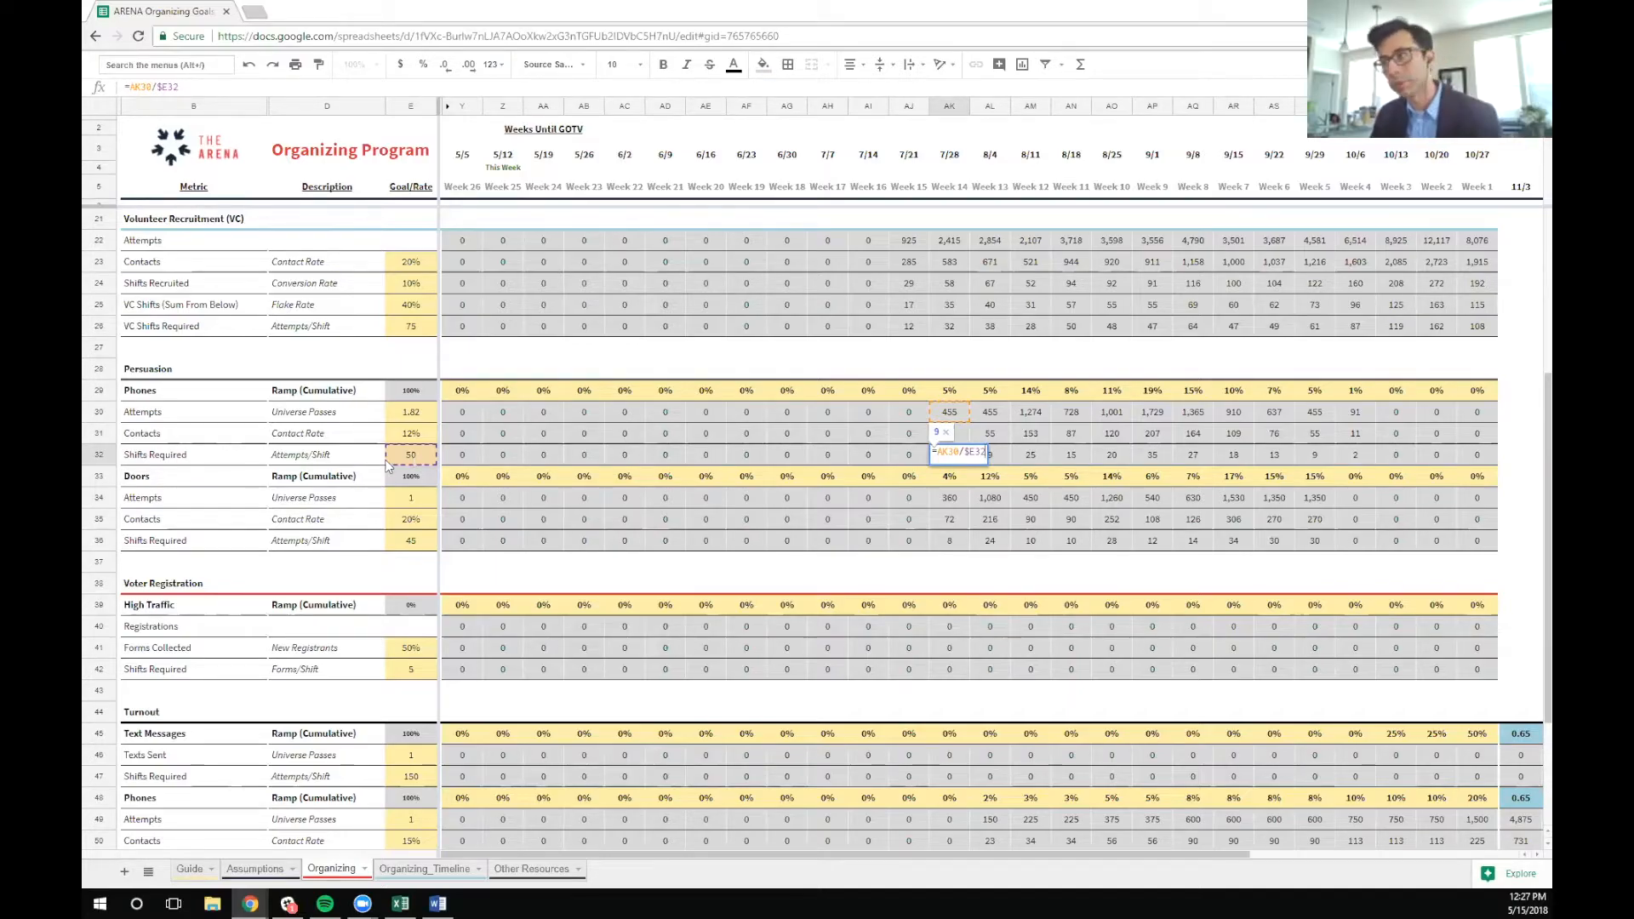
key("Return")
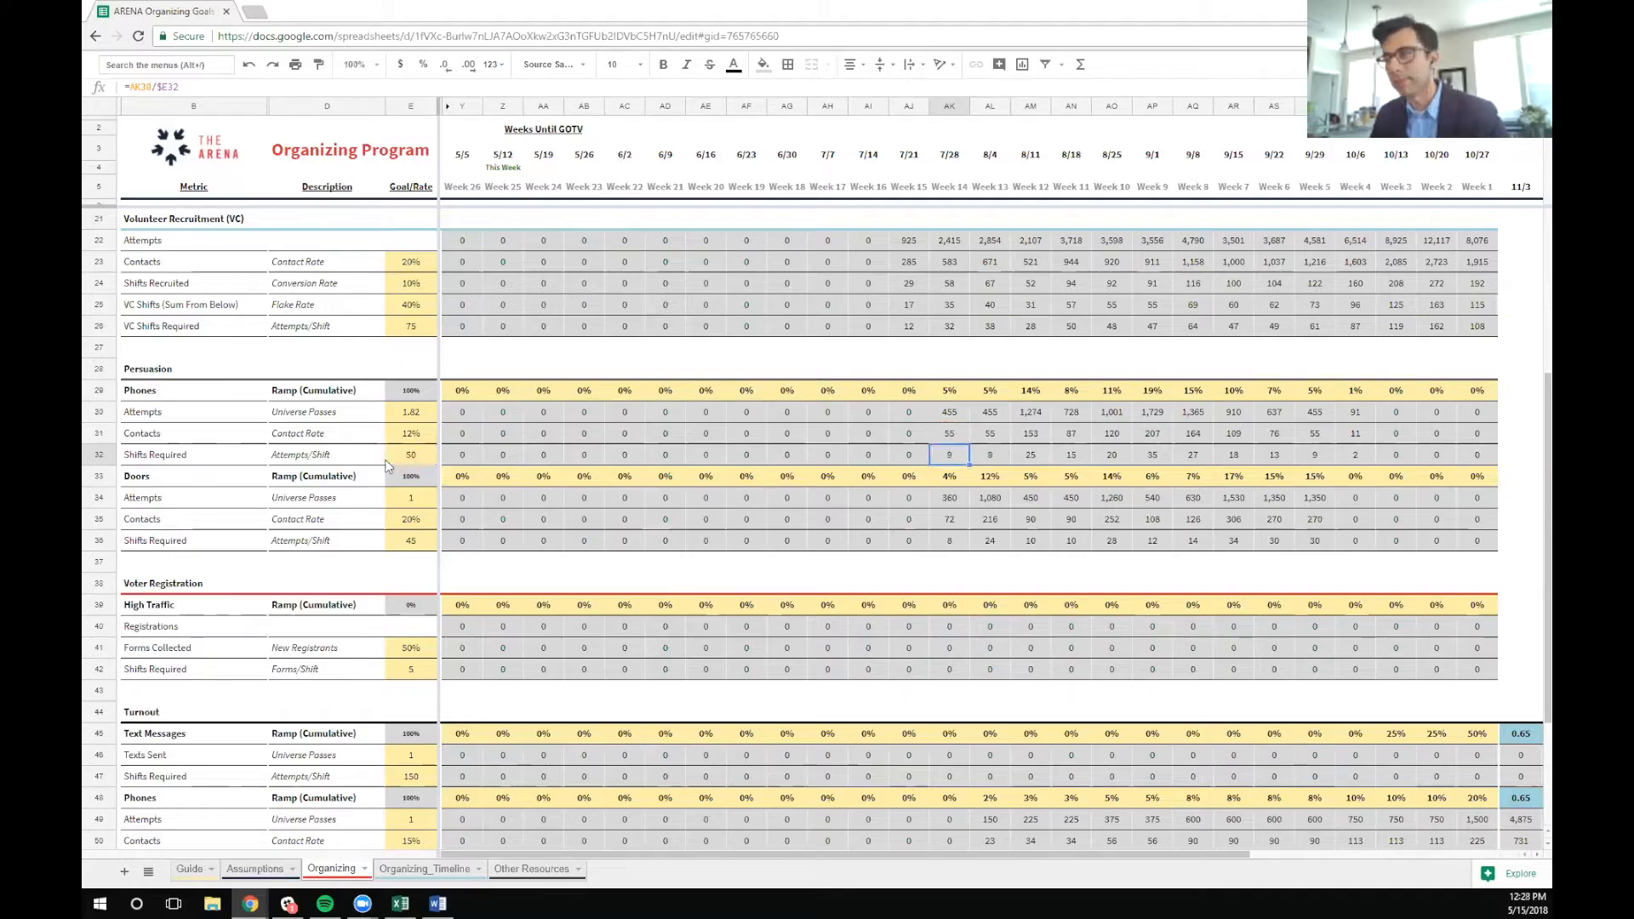
Try a rate of 100 attempts per shift for Persuasion Phones, and undo the change
left_click(410, 454)
type("100")
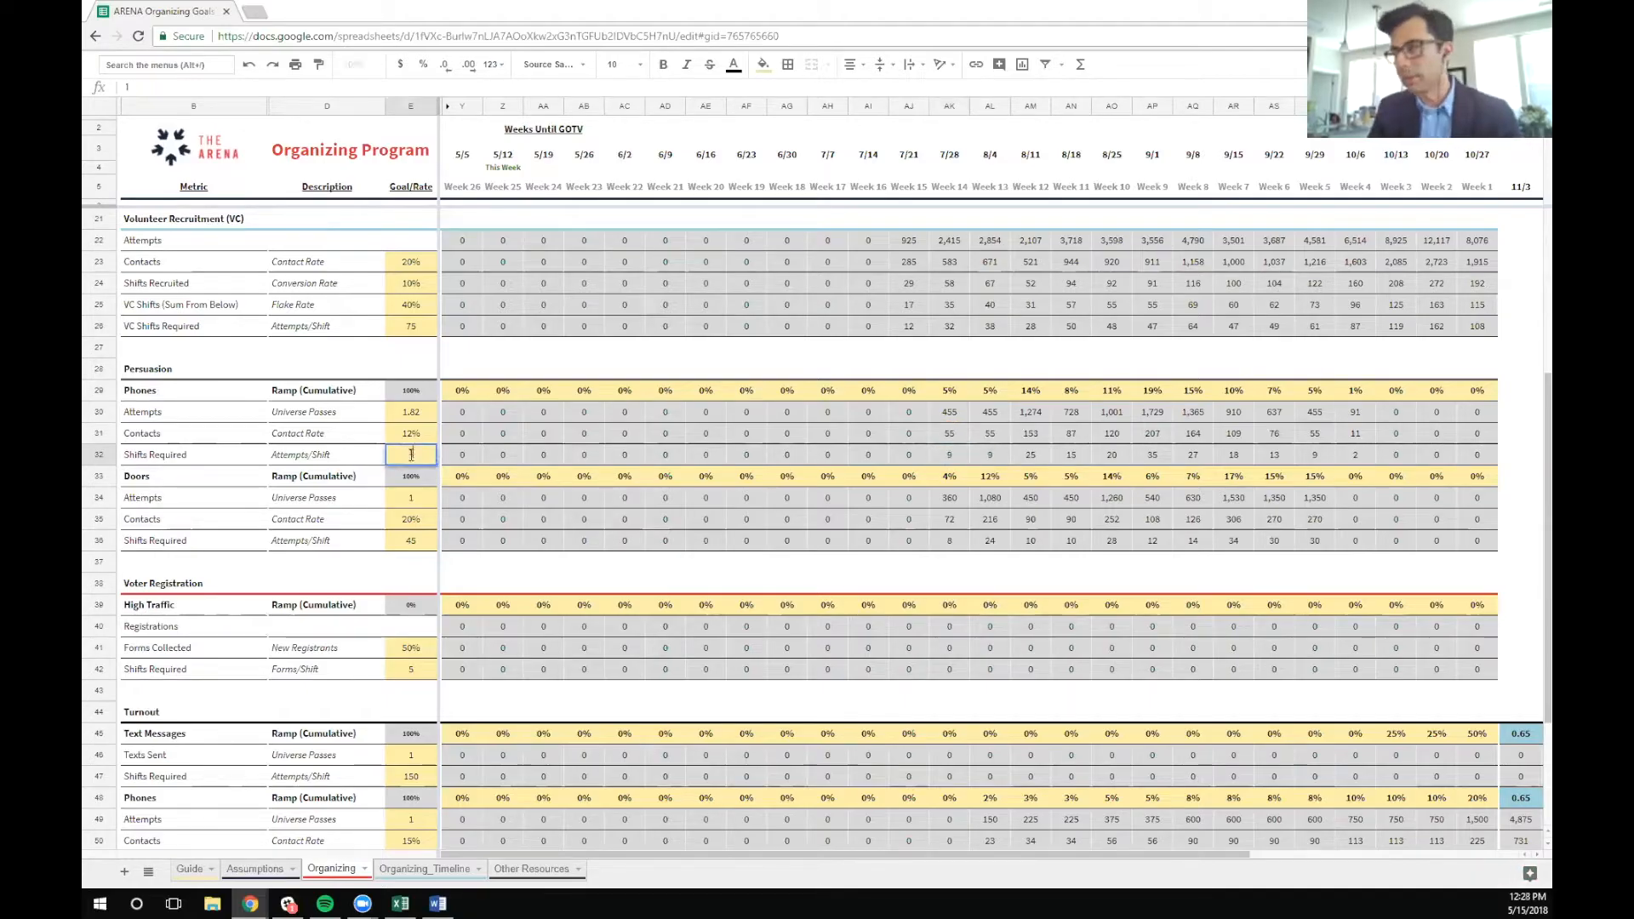
key("Return")
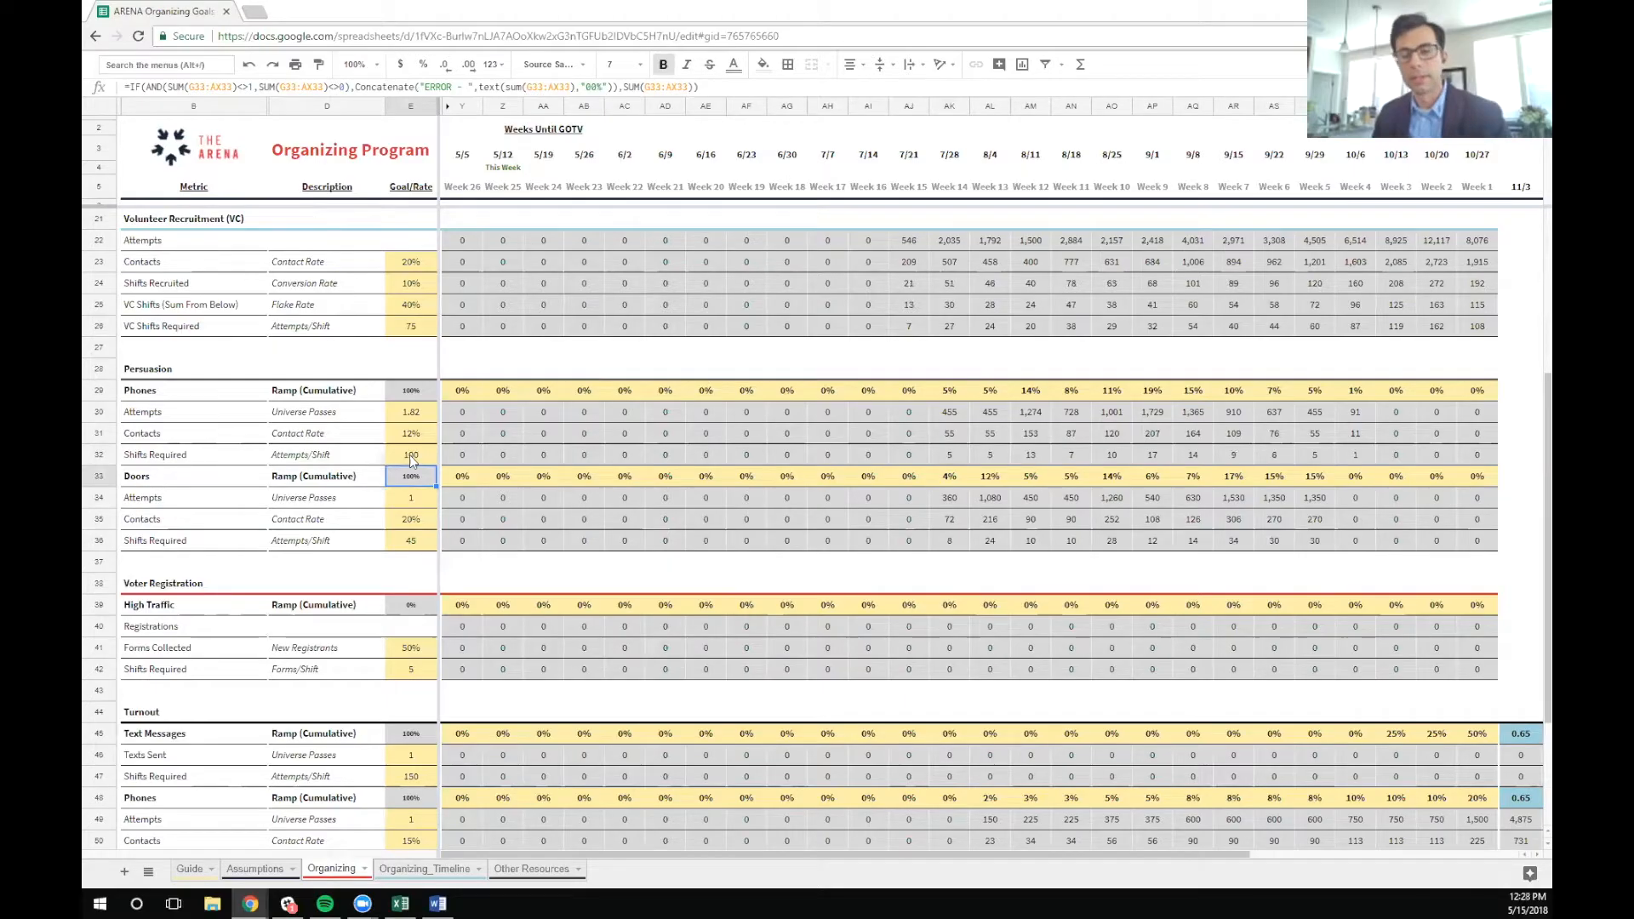
key("ctrl+z")
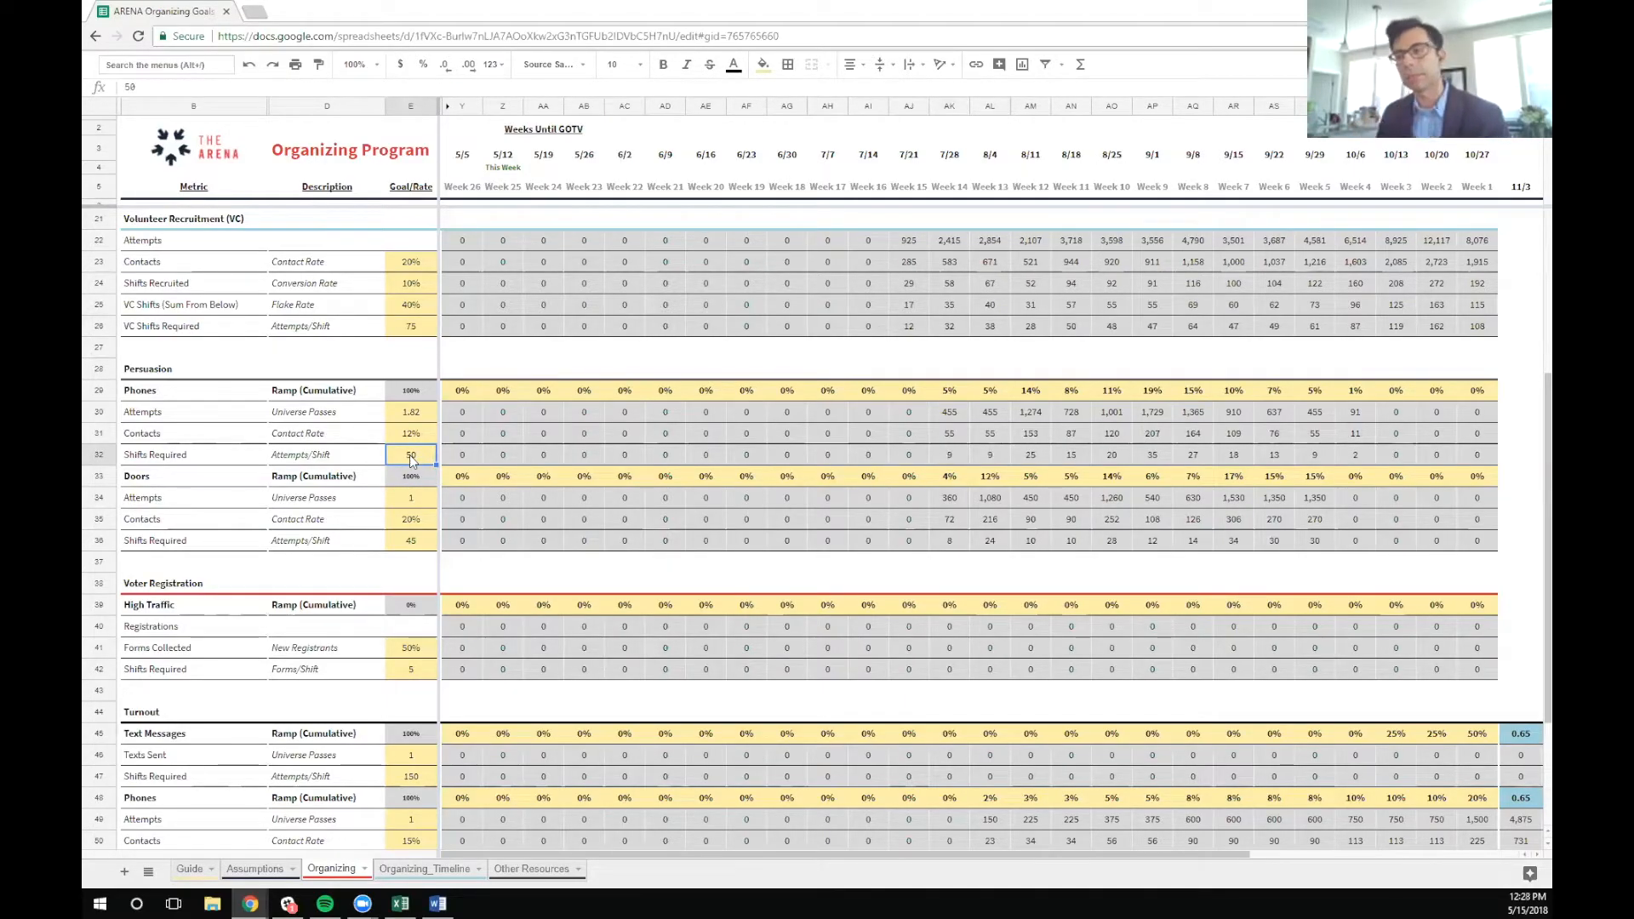
Compare the Persuasion Doors contact rate and attempts per shift with the Persuasion Phones contact rate
left_click(412, 518)
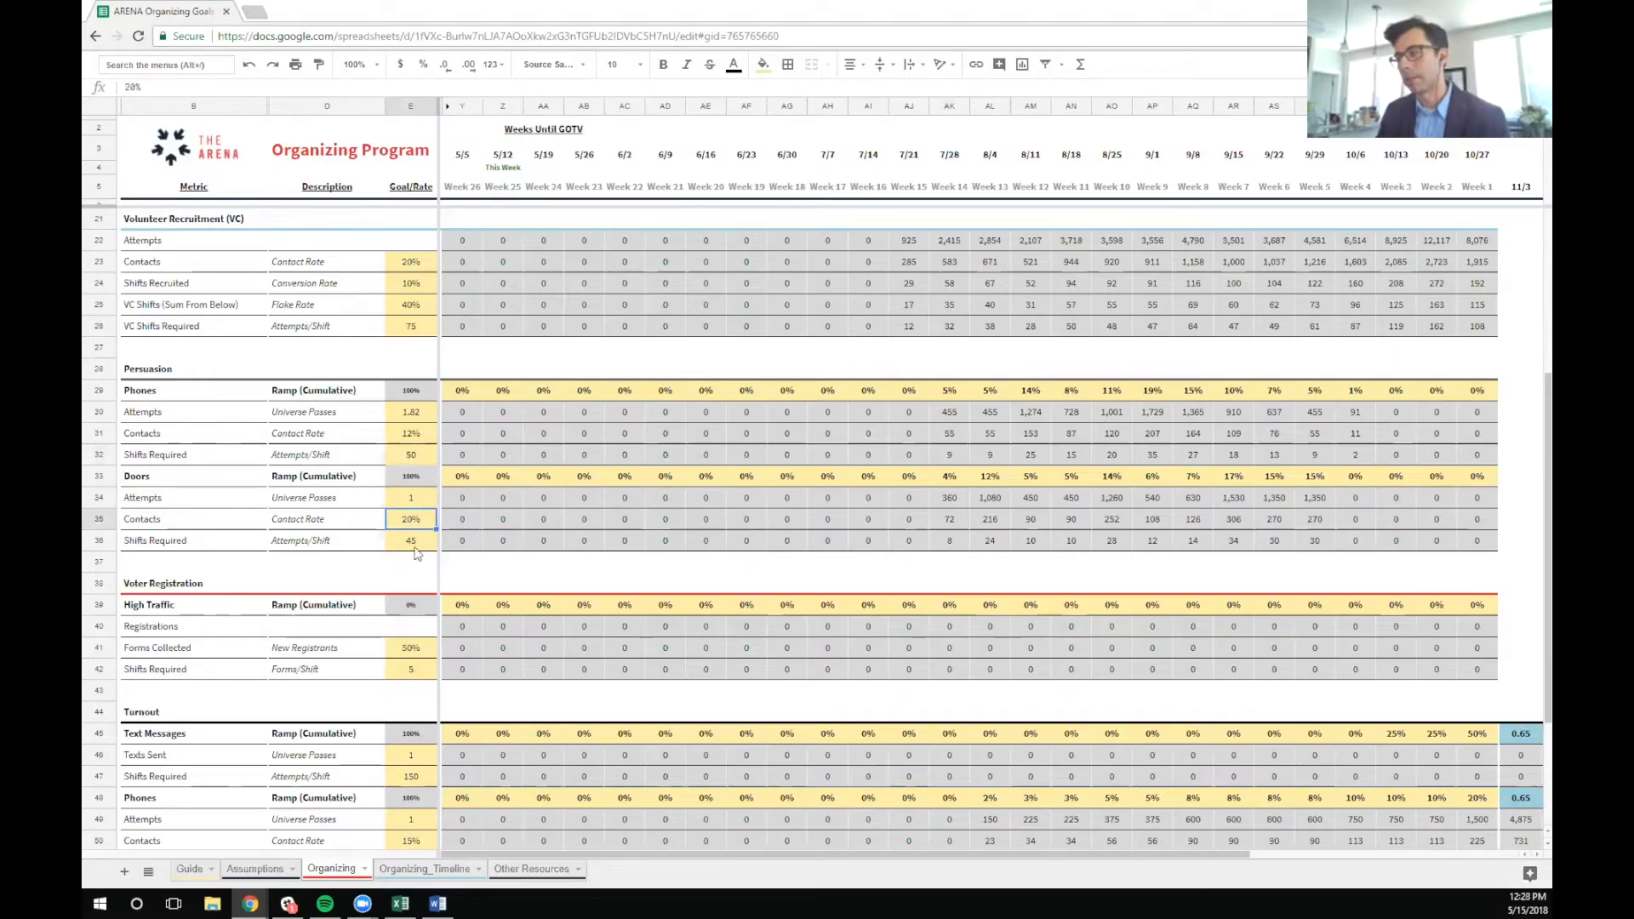
left_click(411, 543)
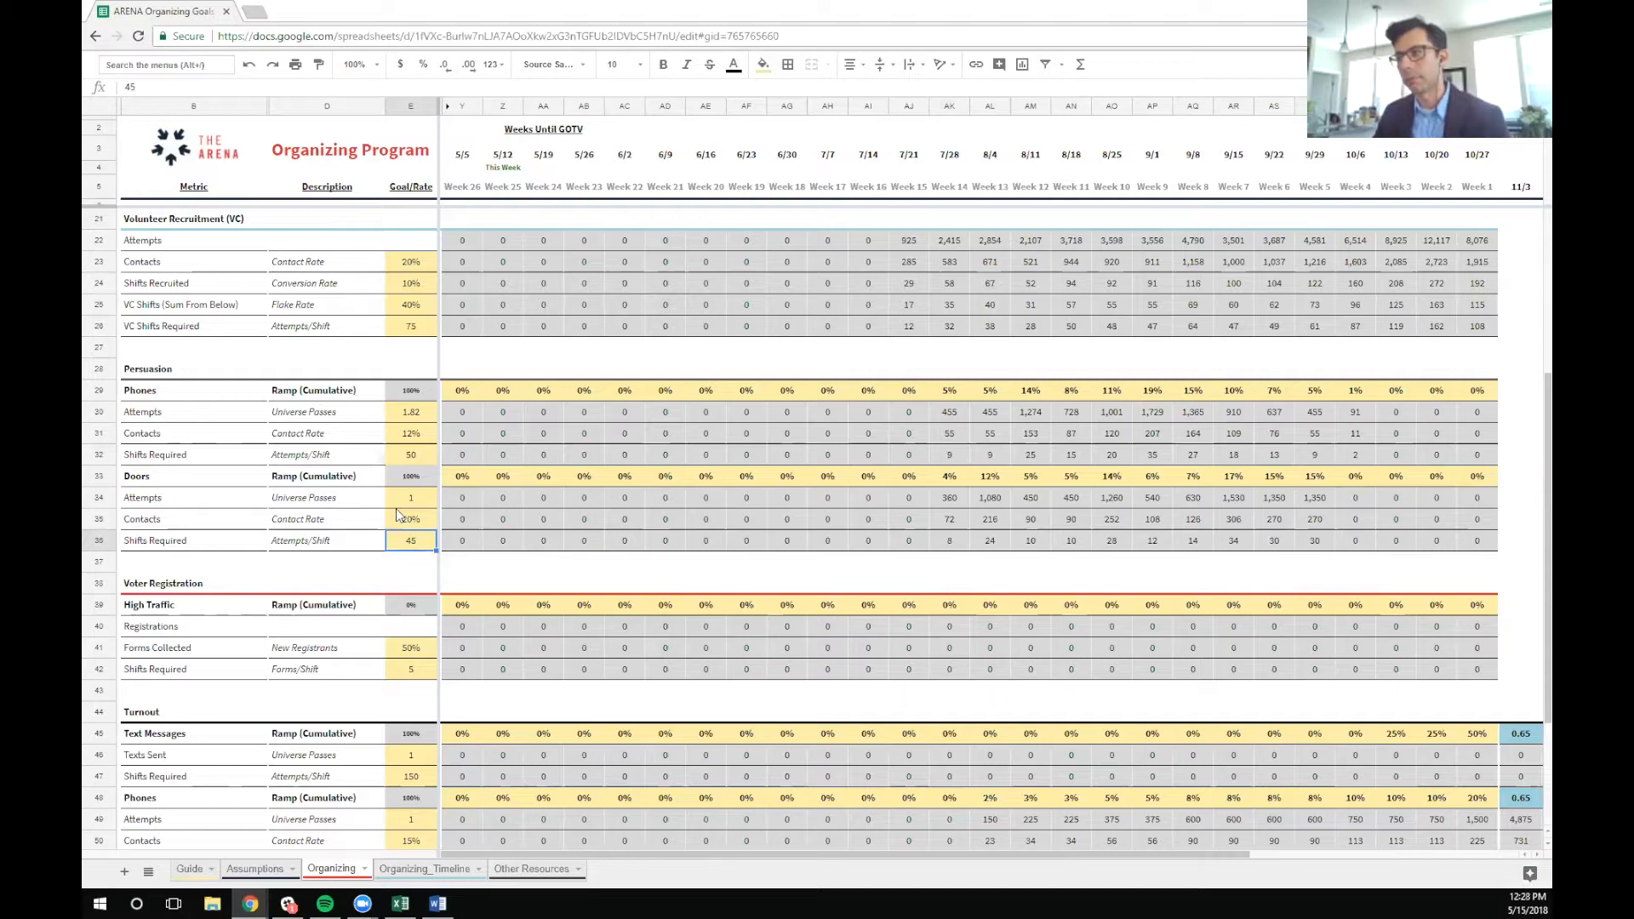
left_click(396, 511)
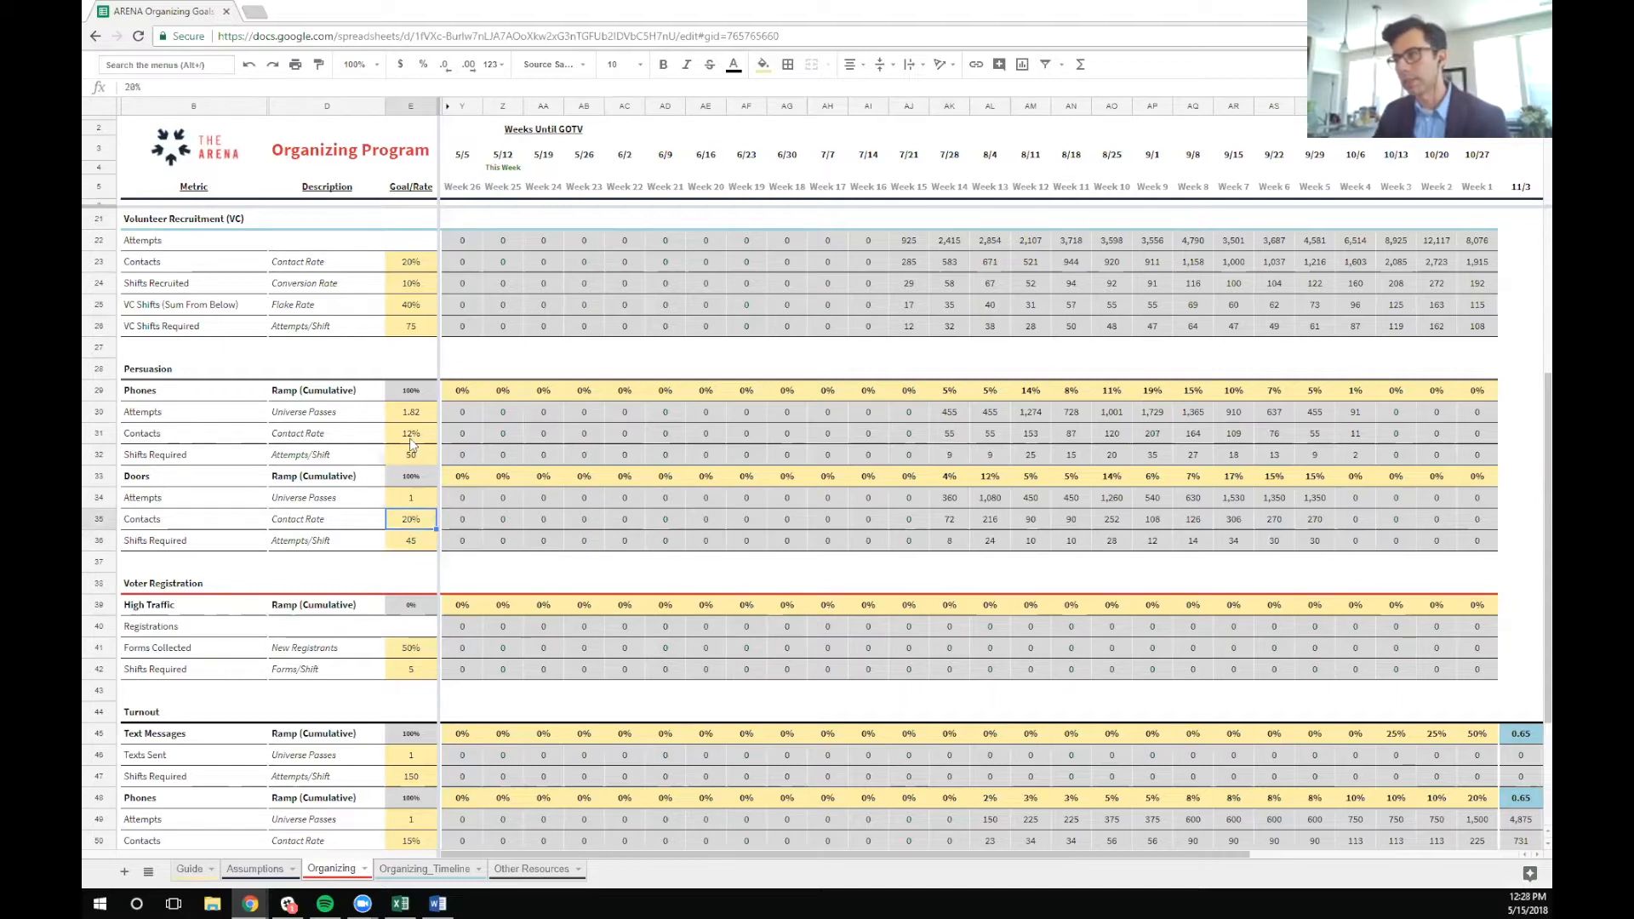
left_click(412, 438)
left_click(409, 520)
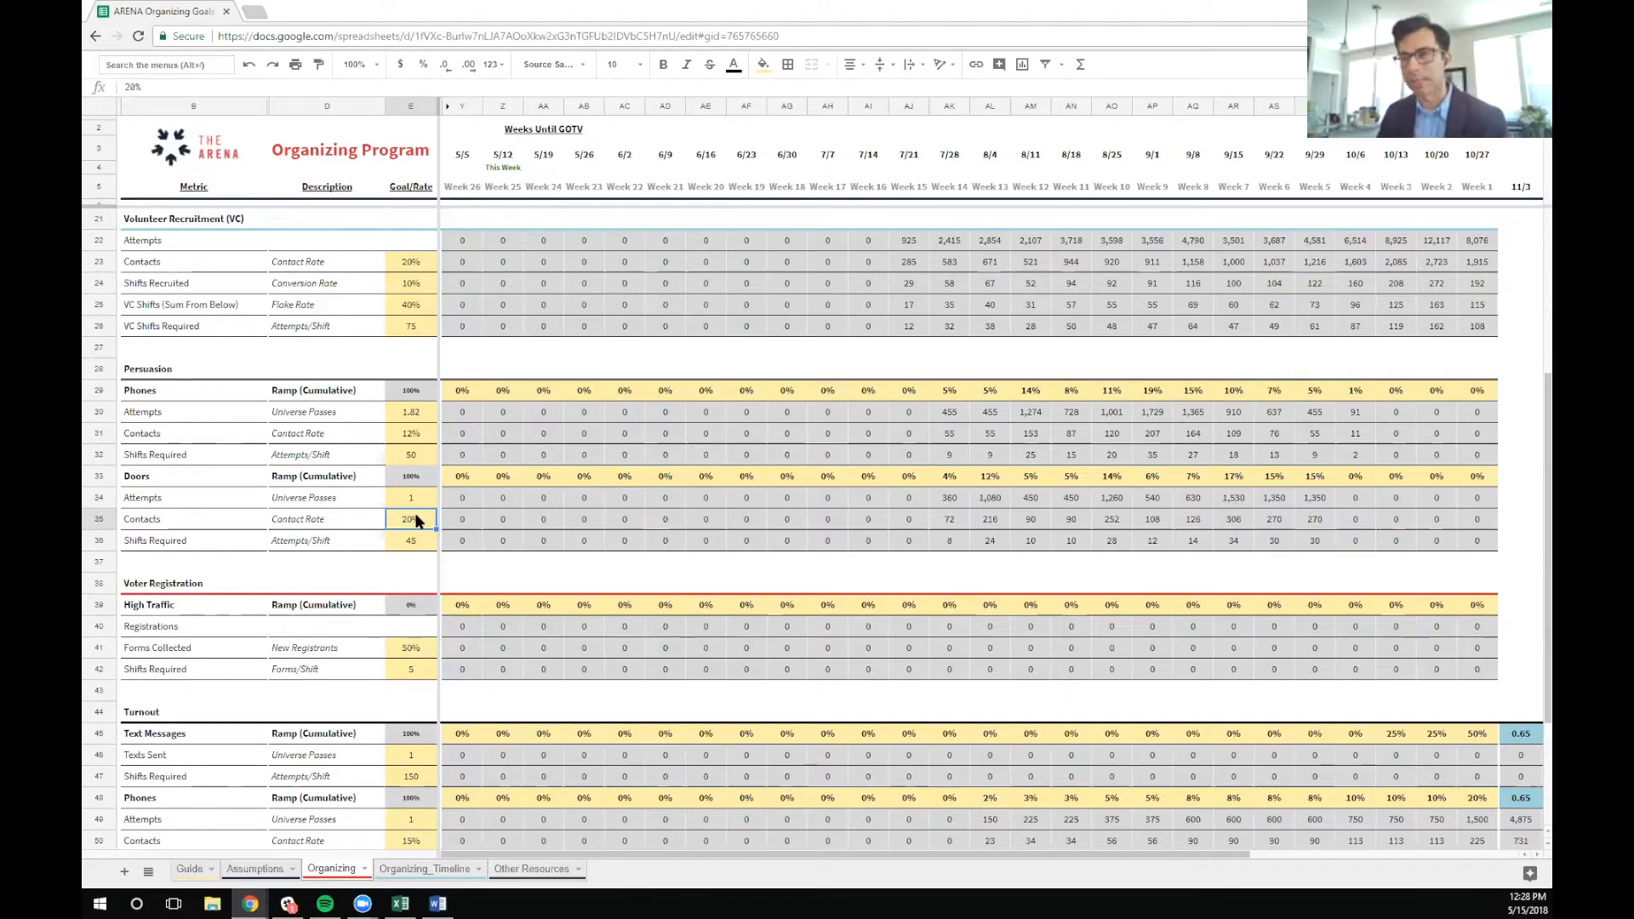
Review the Voter Registration section, including the High Traffic weekly ramp and the rows beneath it
left_click(420, 587)
scroll(420, 589, "down", 2)
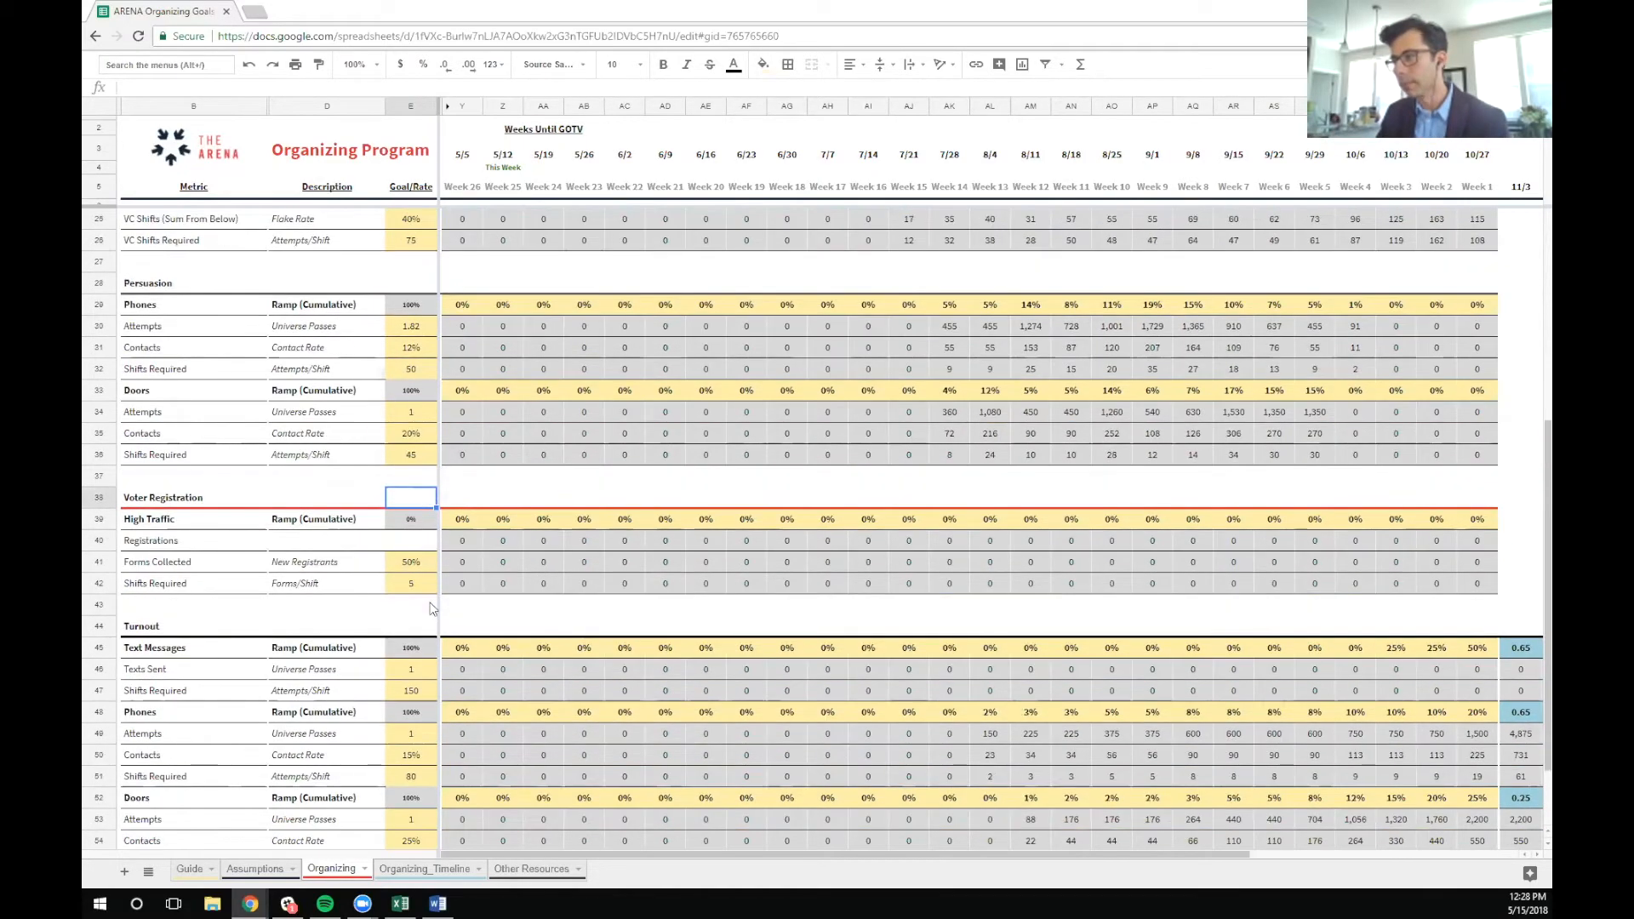
scroll(431, 608, "down", 2)
left_click_drag(462, 412, 1467, 413)
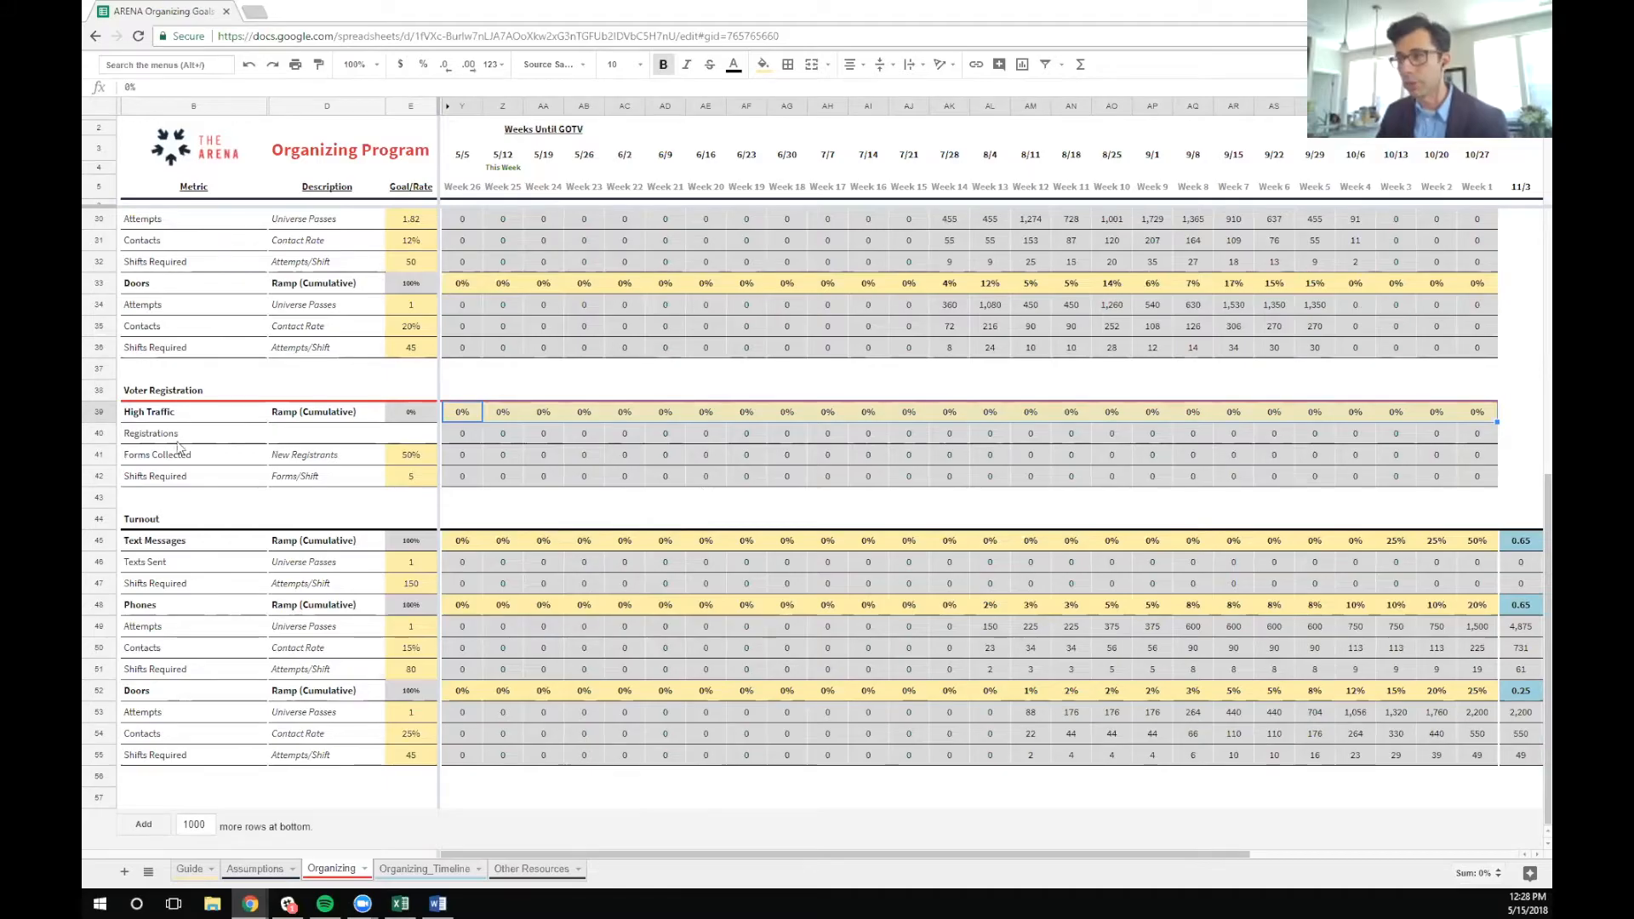
left_click_drag(100, 390, 128, 500)
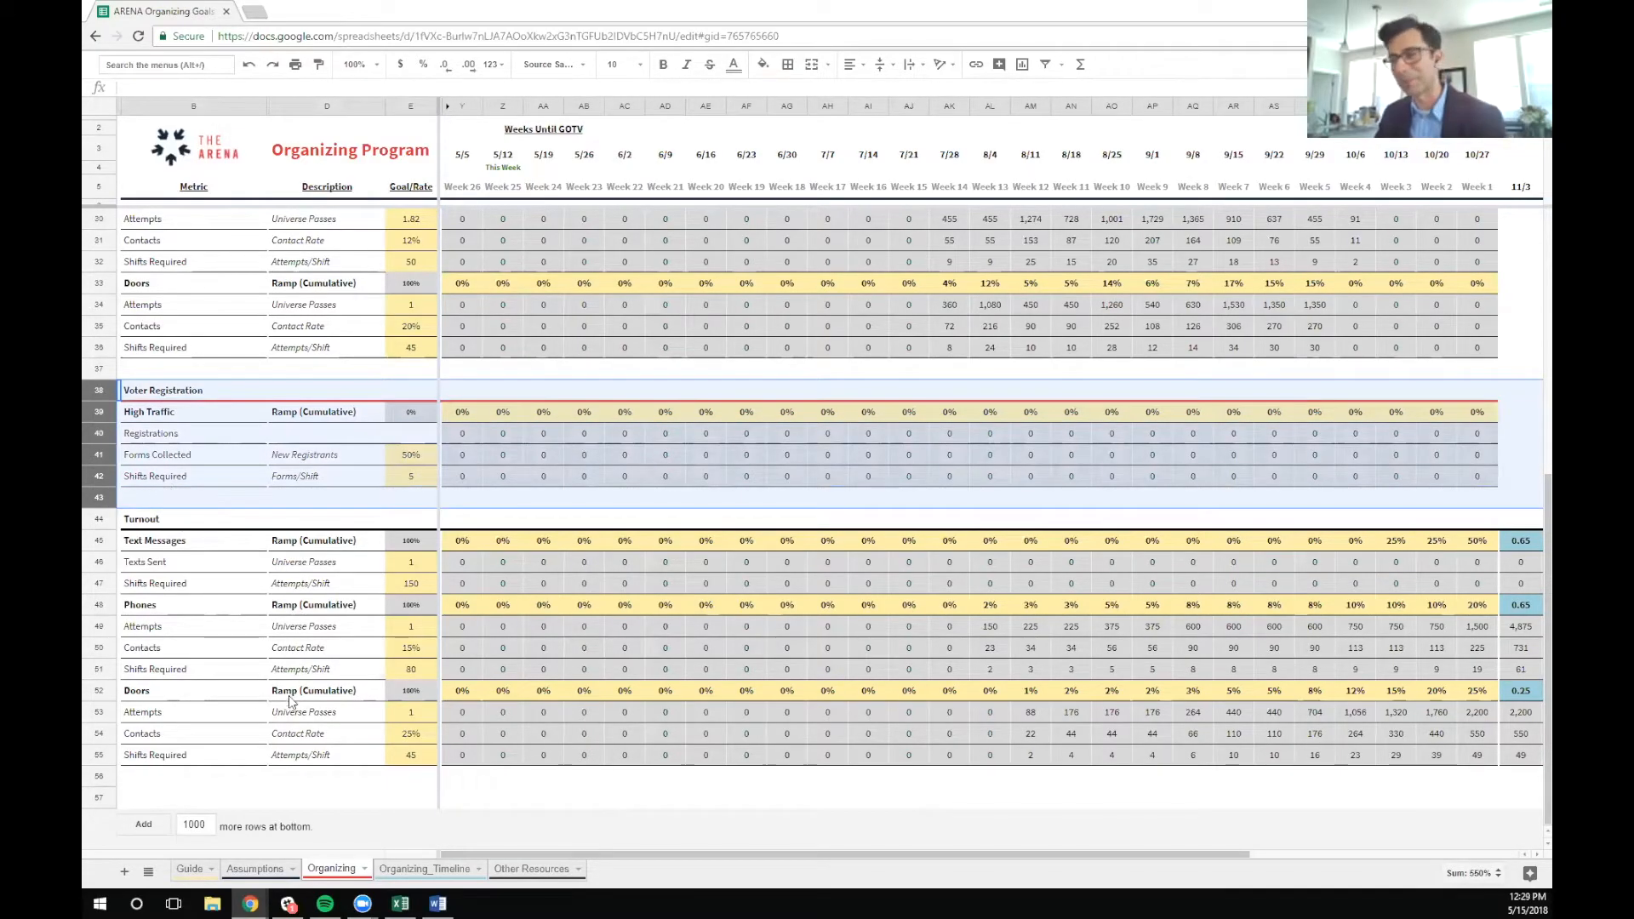
Examine the Turnout Phones contact rate and the Text Messages weekly ramp, texts sent and shifts required through 10/27
left_click(411, 647)
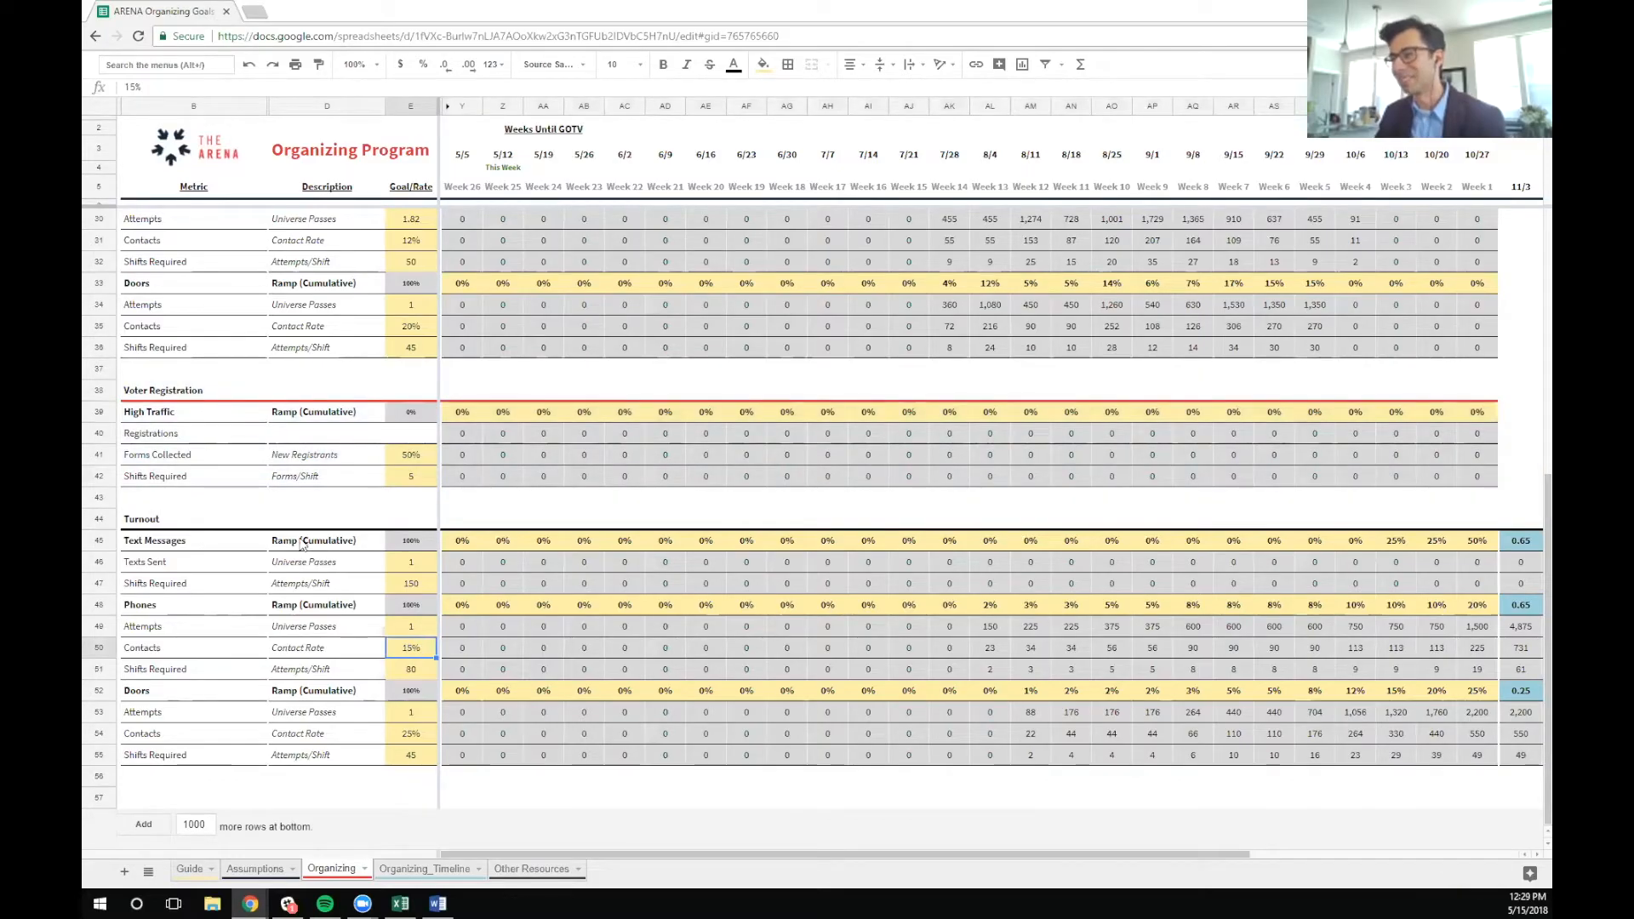
left_click_drag(464, 541, 1459, 537)
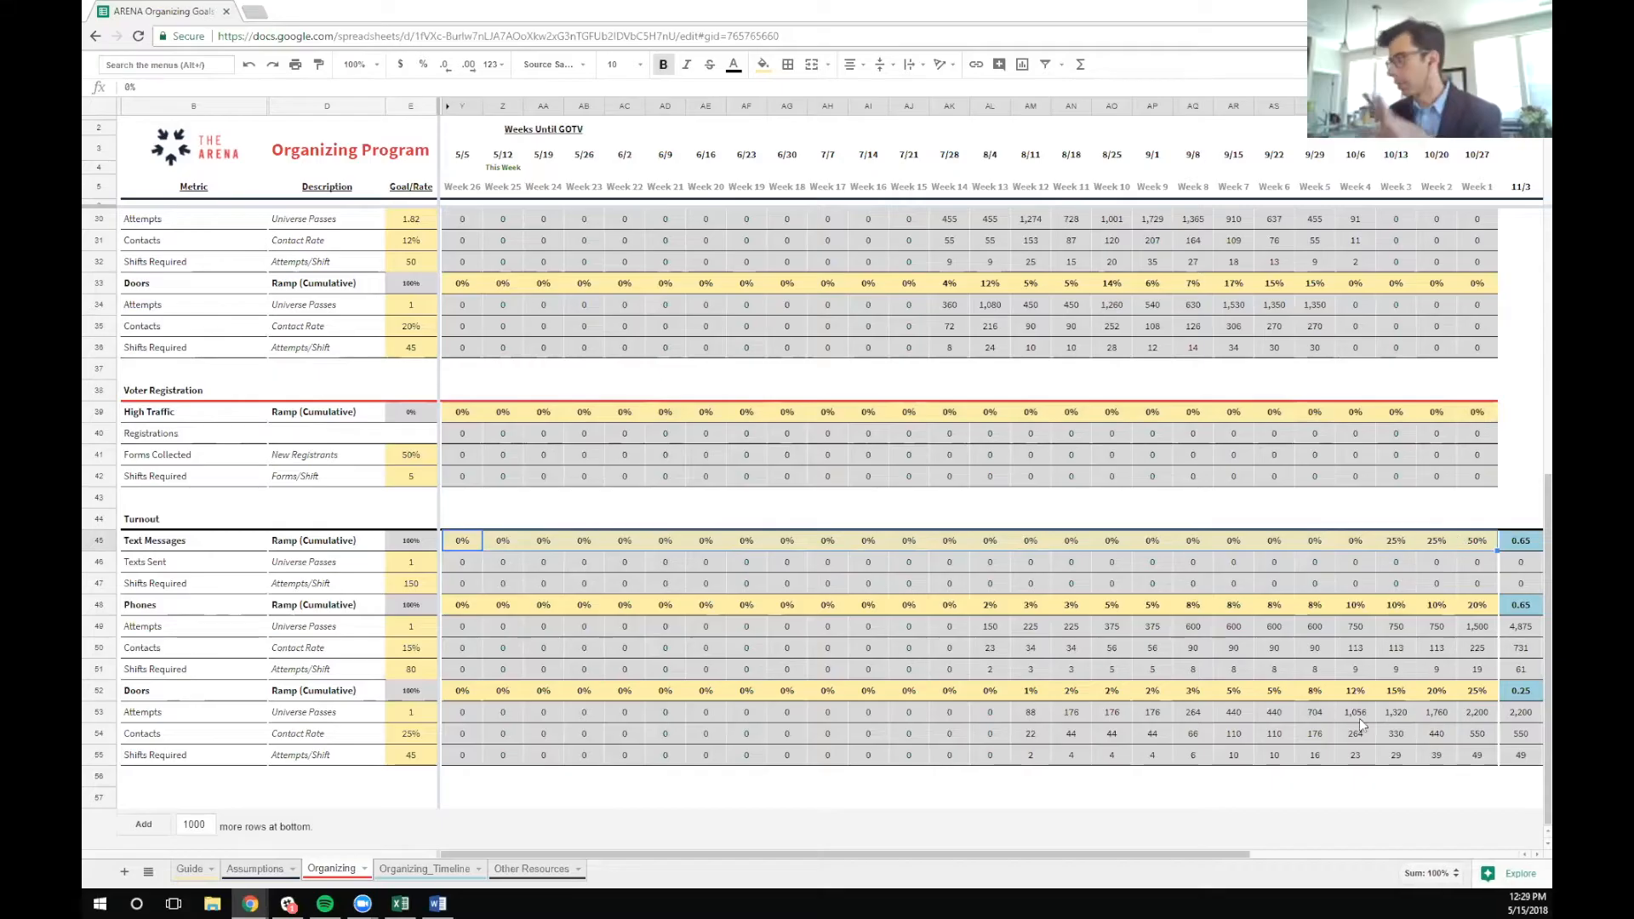
left_click_drag(1152, 854, 1423, 880)
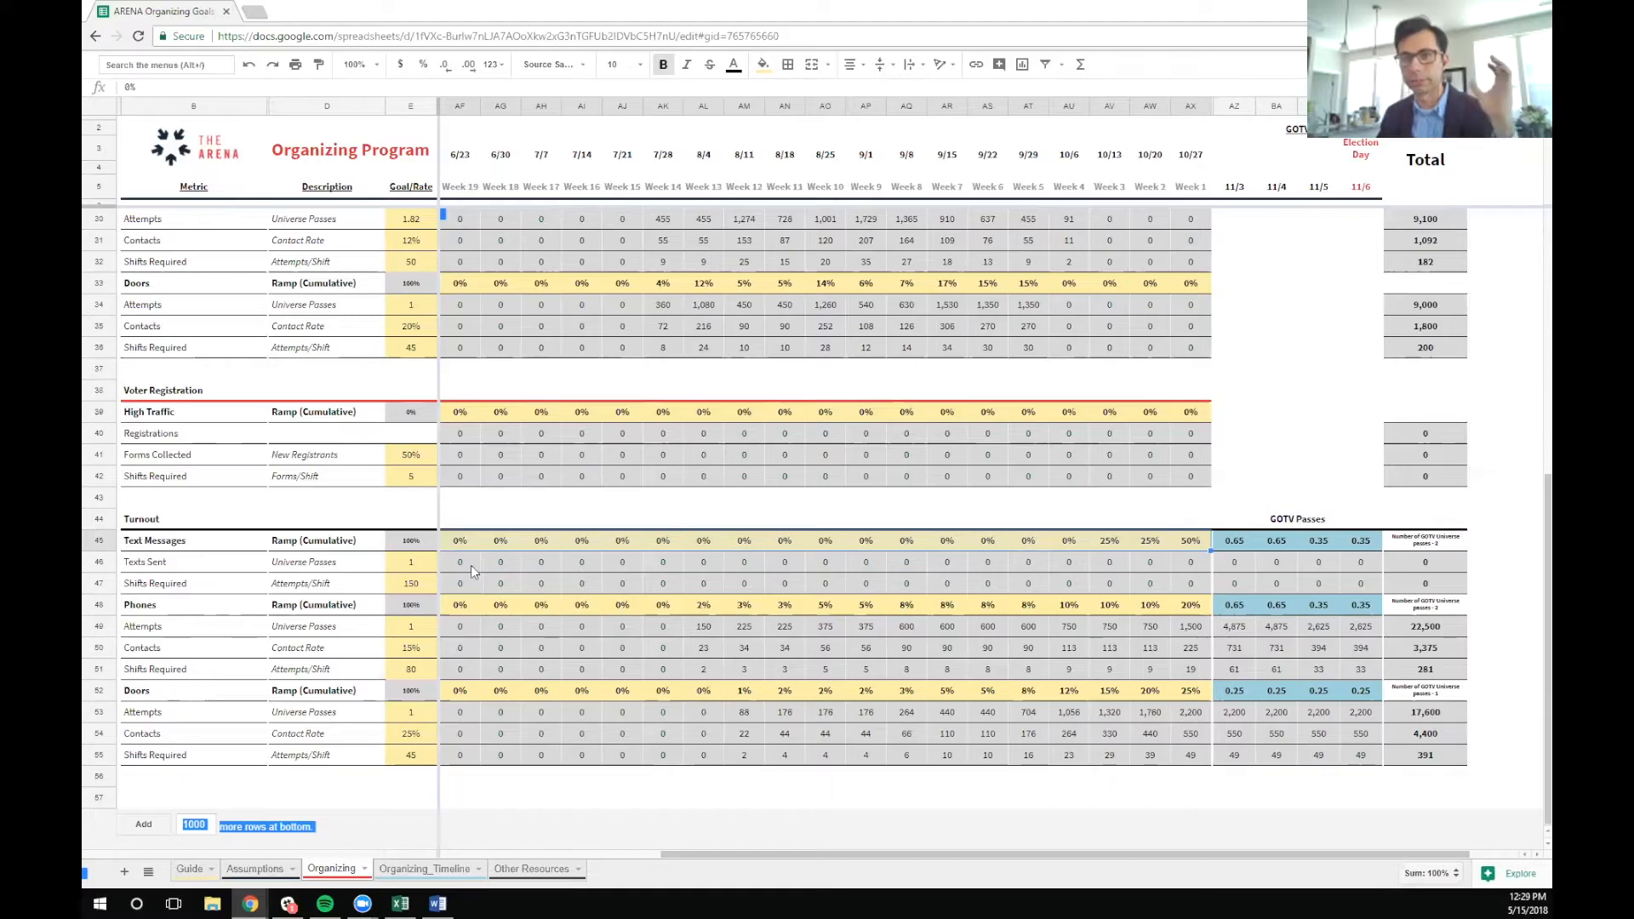
left_click_drag(463, 563, 1209, 587)
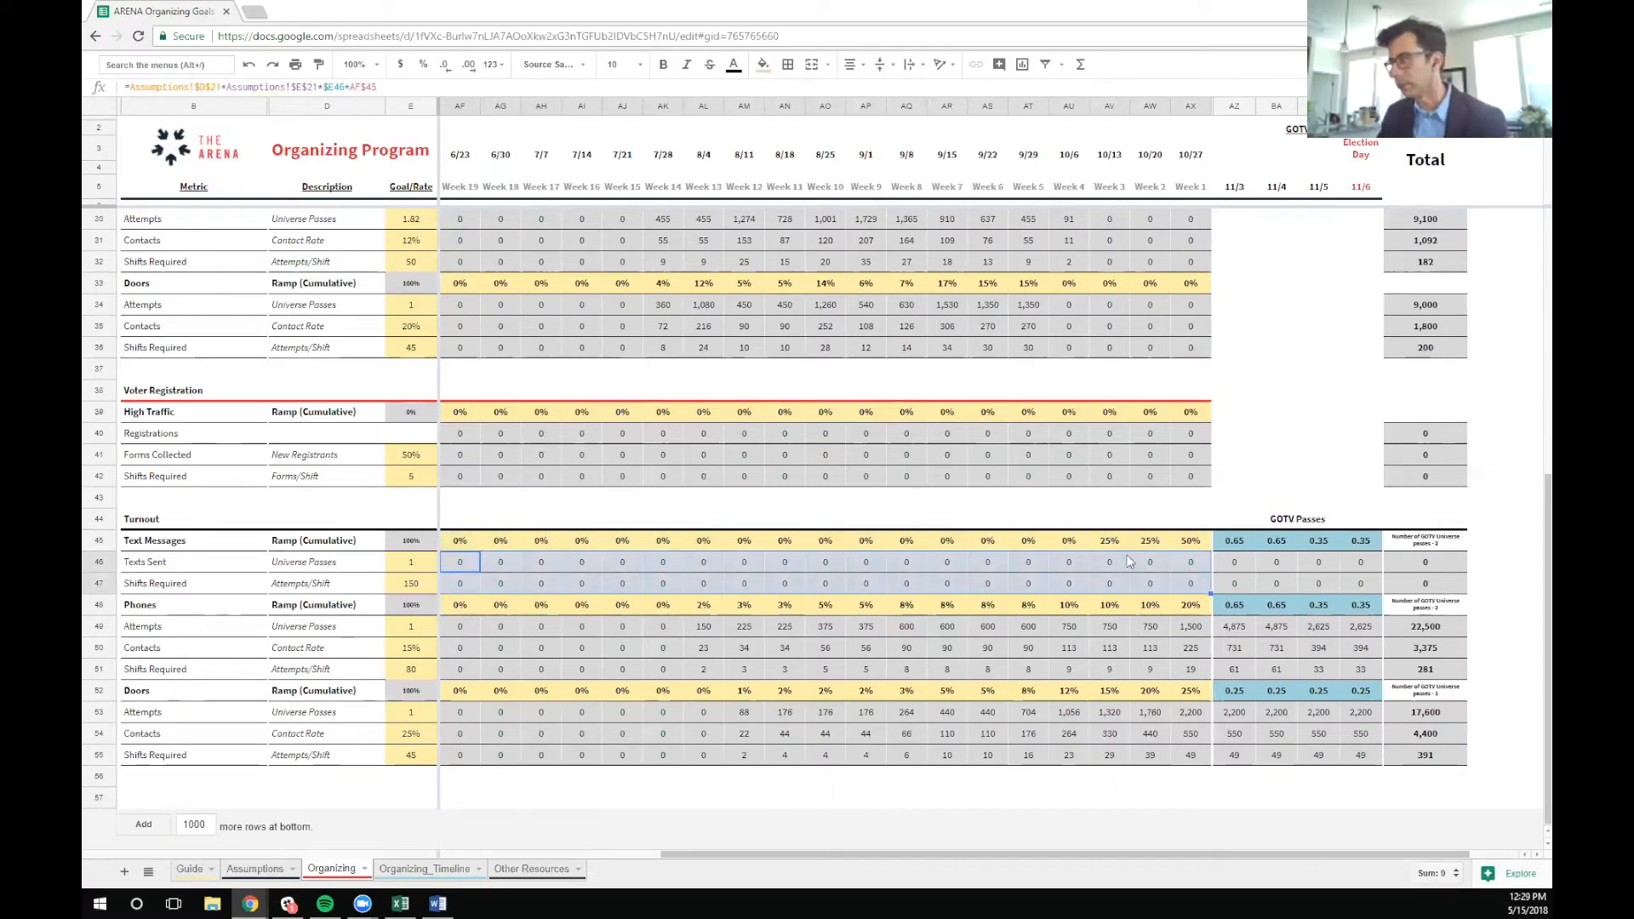
left_click_drag(1039, 537, 1181, 546)
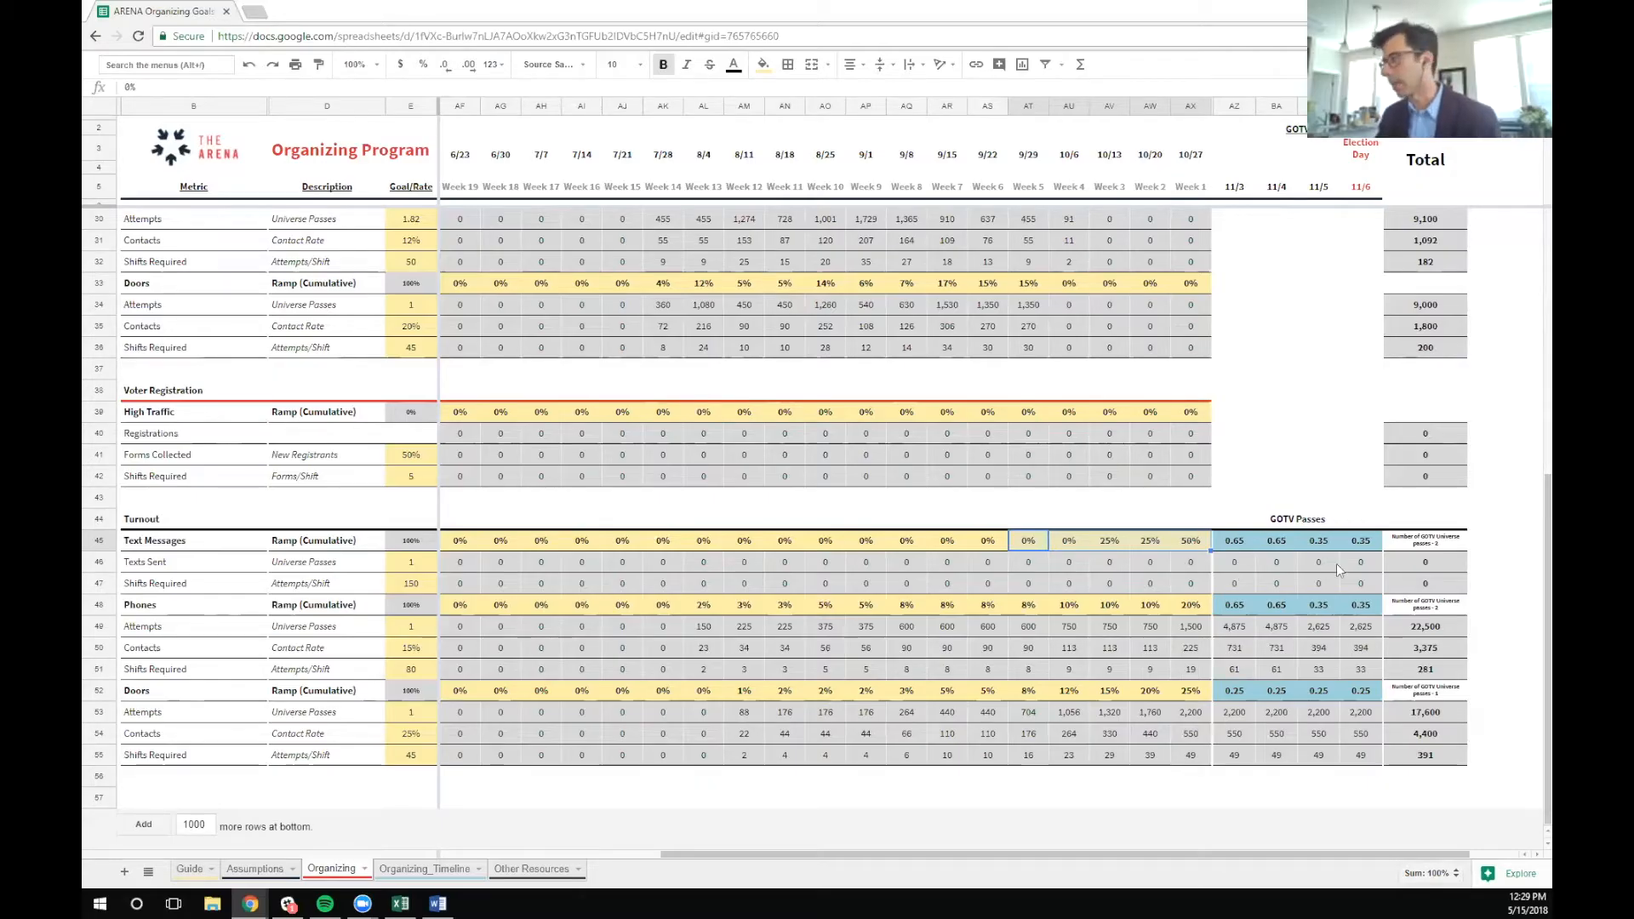
Examine the GOTV Passes values in the Turnout section across the 11/3 to 11/6 columns
left_click(1267, 597)
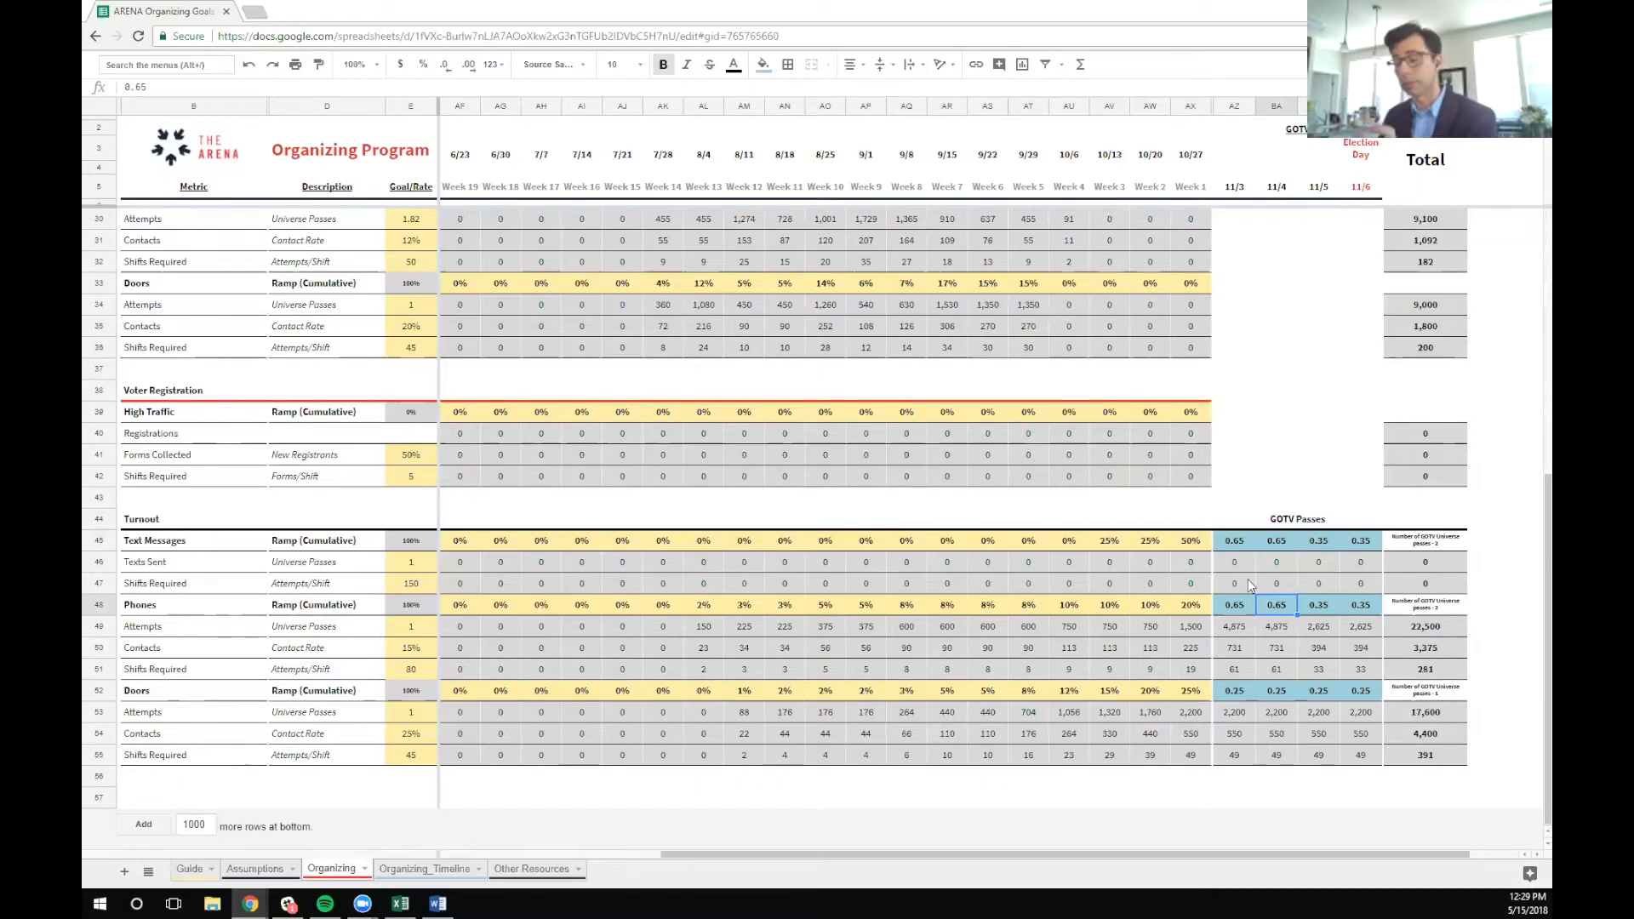
left_click(1232, 104)
left_click_drag(1232, 104, 1360, 105)
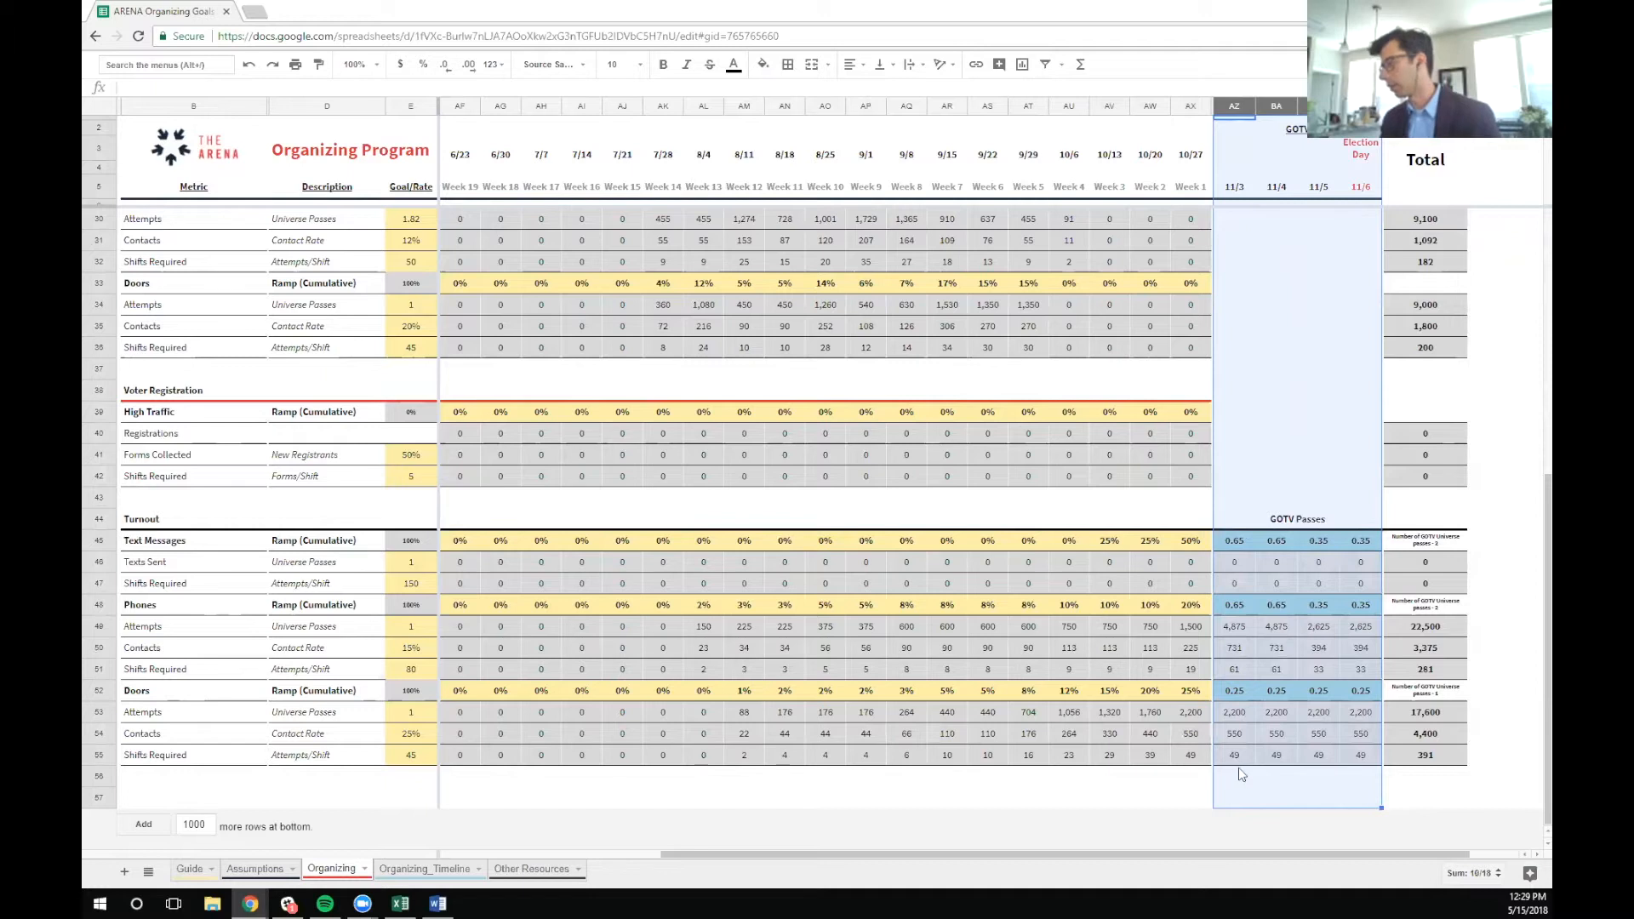
Try clearing the Turnout Doors GOTV passes for 11/3 to 11/6, and undo the deletion
left_click(1238, 700)
left_click_drag(1237, 692, 1361, 691)
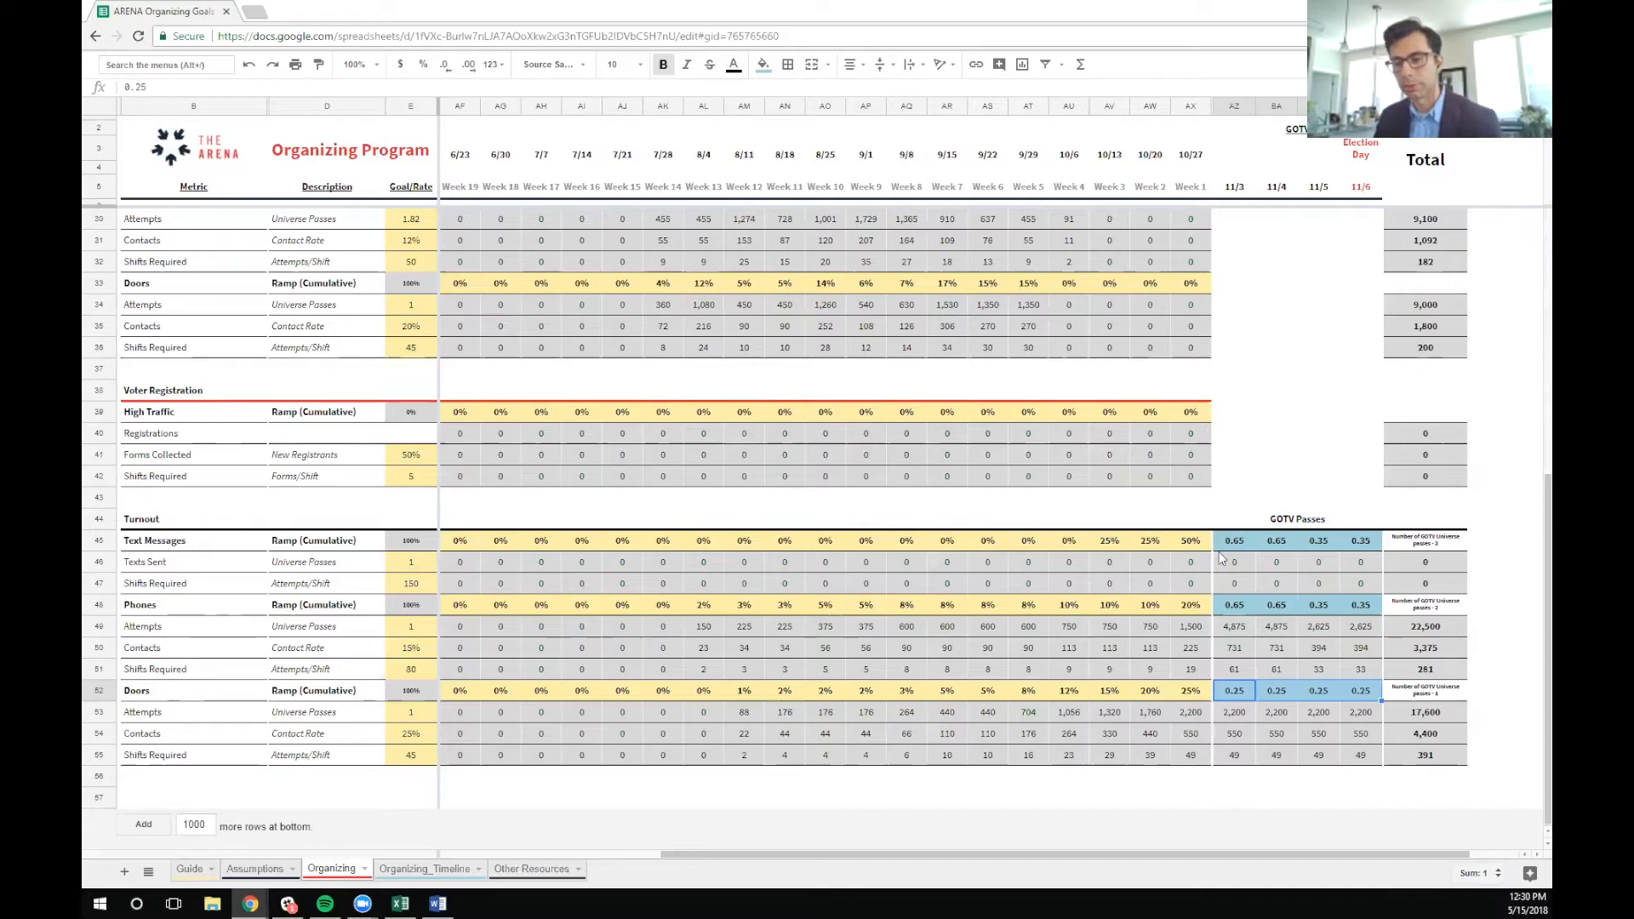
key("Delete")
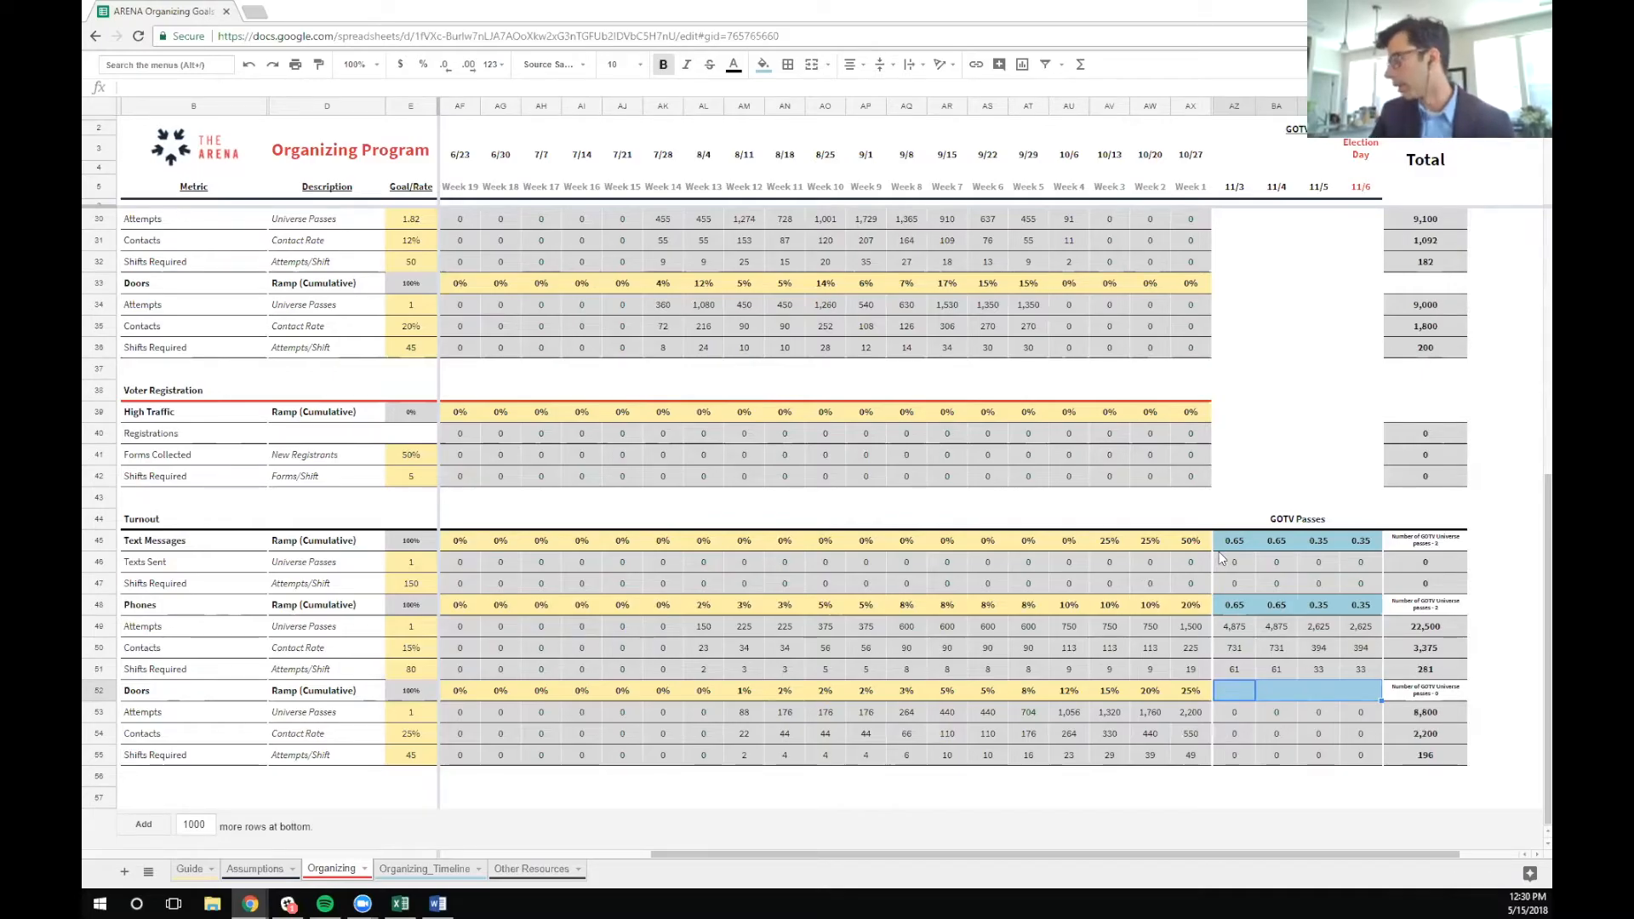
key("ctrl+z")
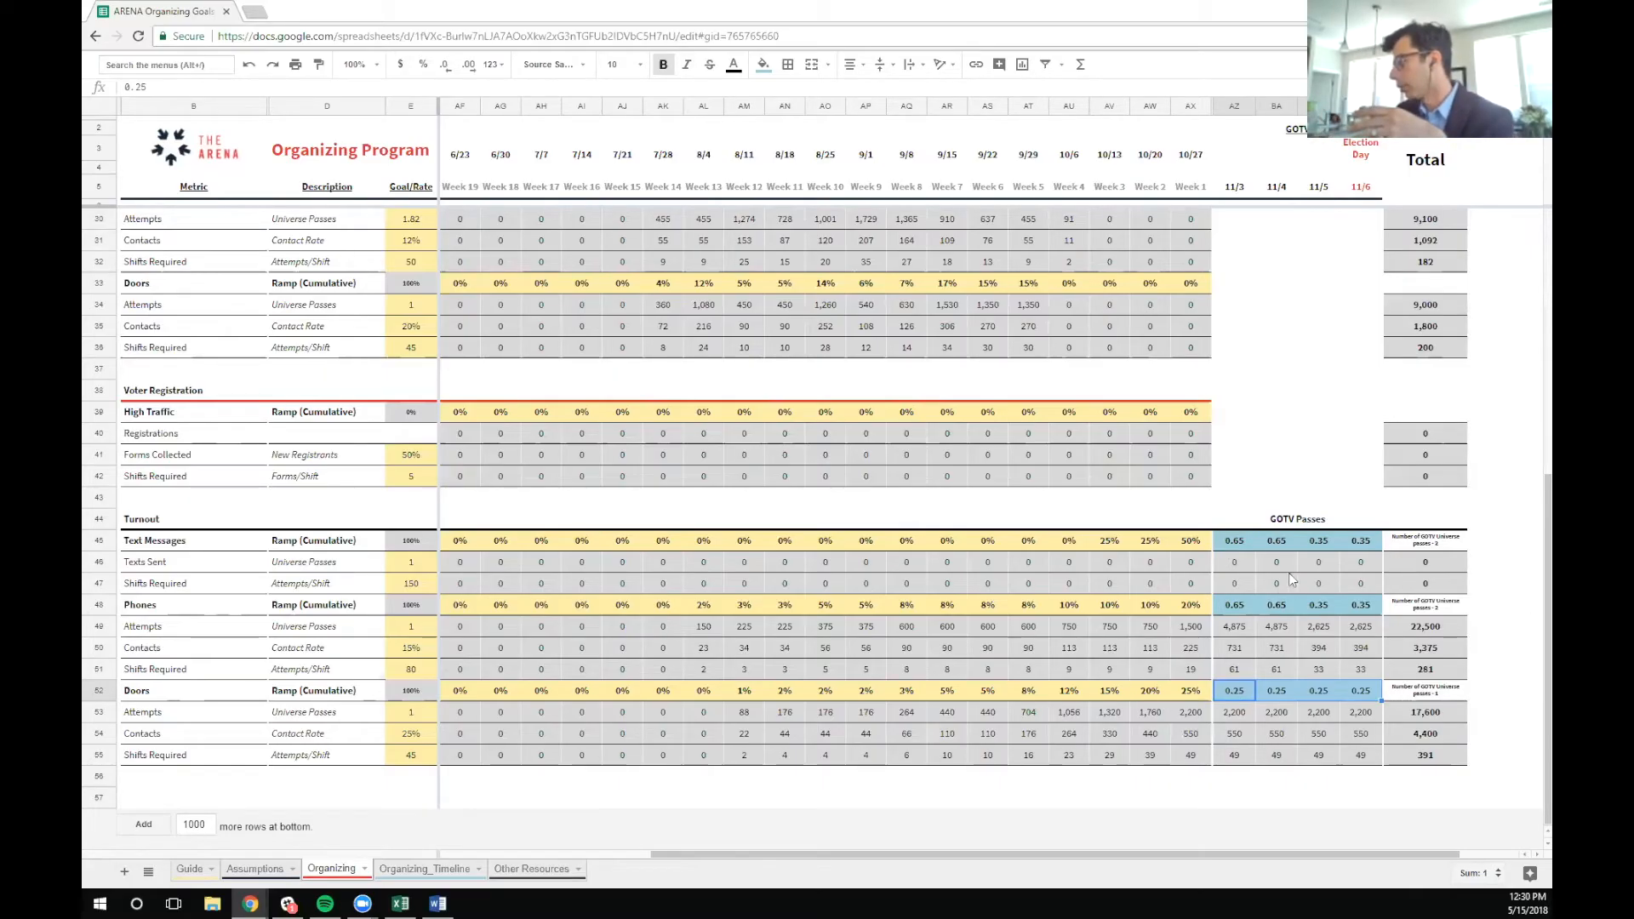
Check the Turnout Phones GOTV passes and inspect the universe passes formulas for Phones, Text Messages and Doors
left_click_drag(1232, 605, 1370, 614)
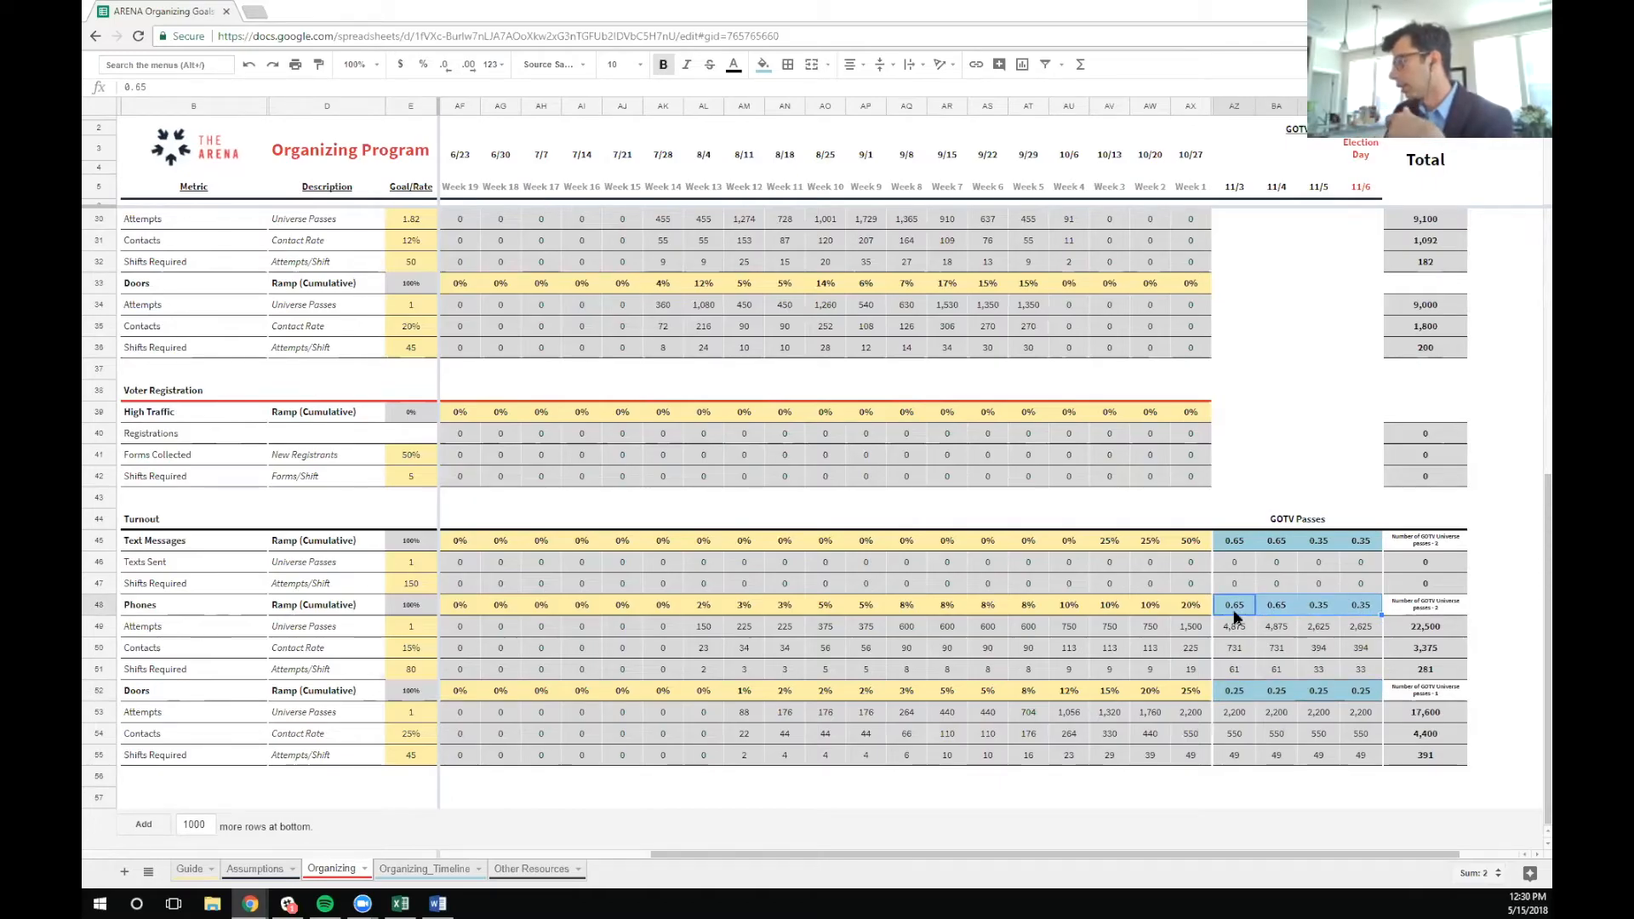
double_click(1452, 604)
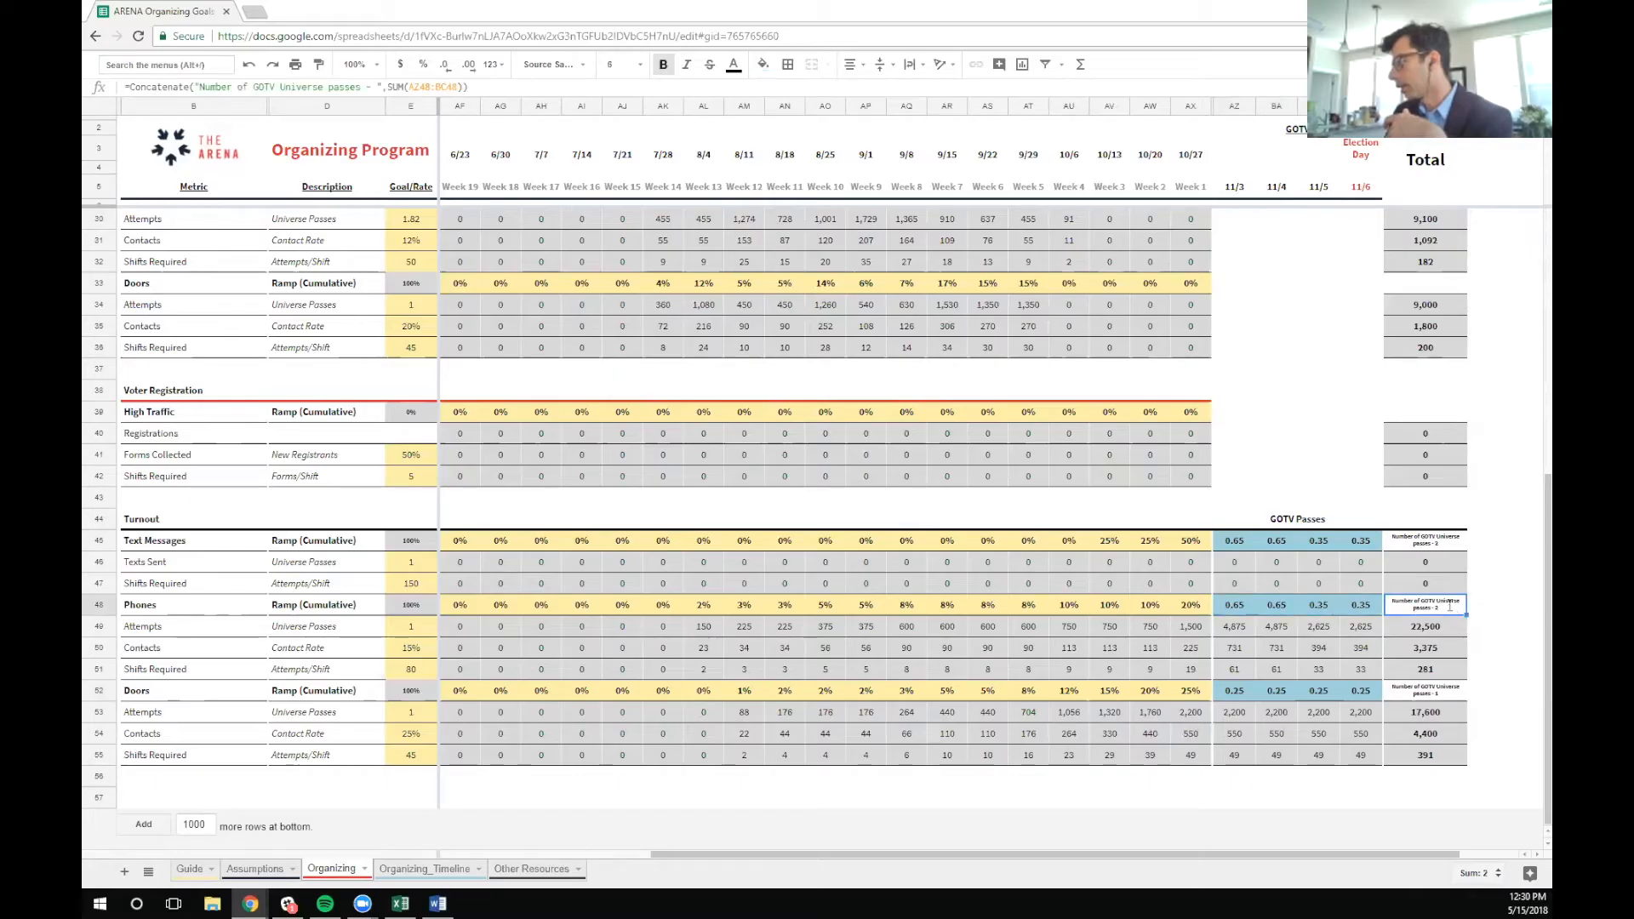
key("Escape")
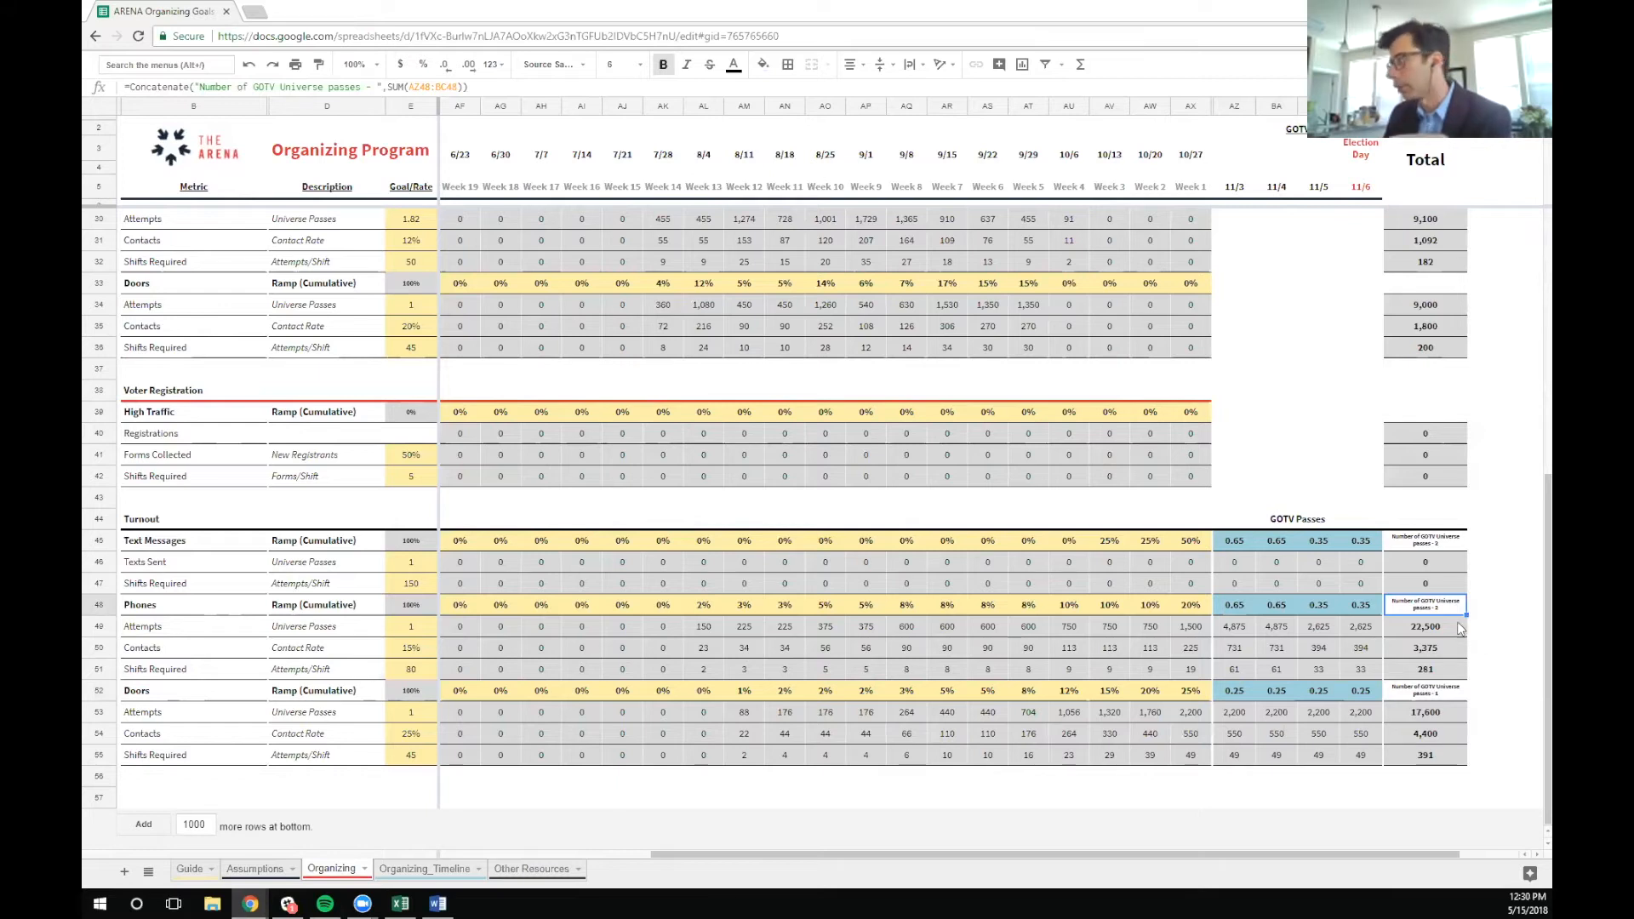
left_click(1441, 546)
left_click(1438, 690)
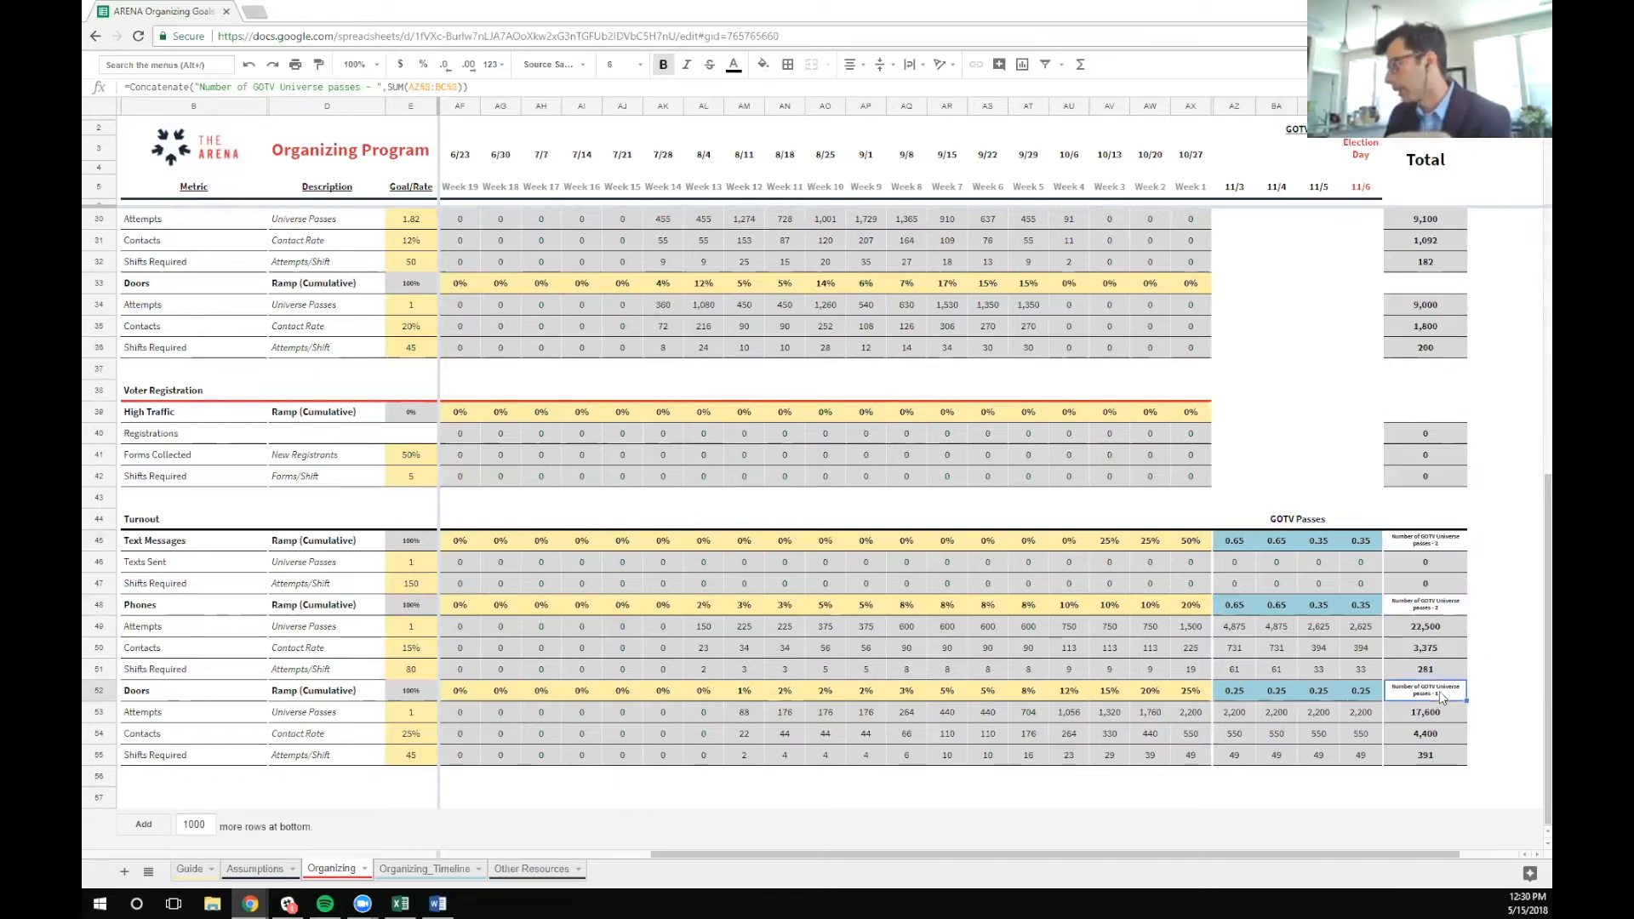
View the Organizing_Timeline sheet and inspect the Persuasion Doors cell for 8/4
left_click(446, 869)
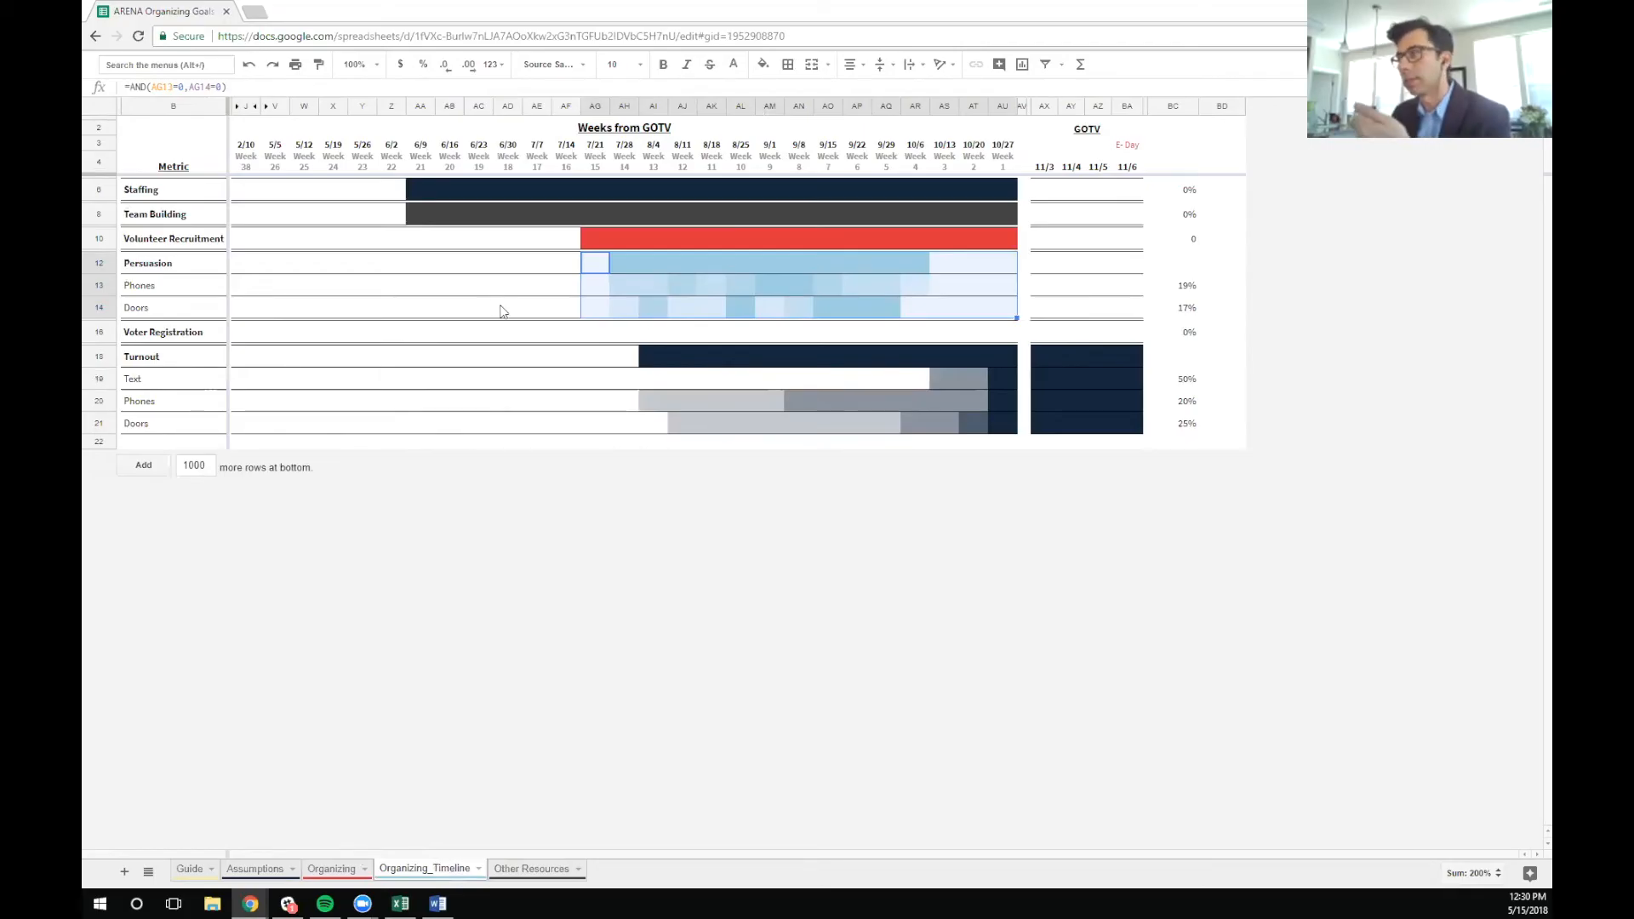
left_click(653, 311)
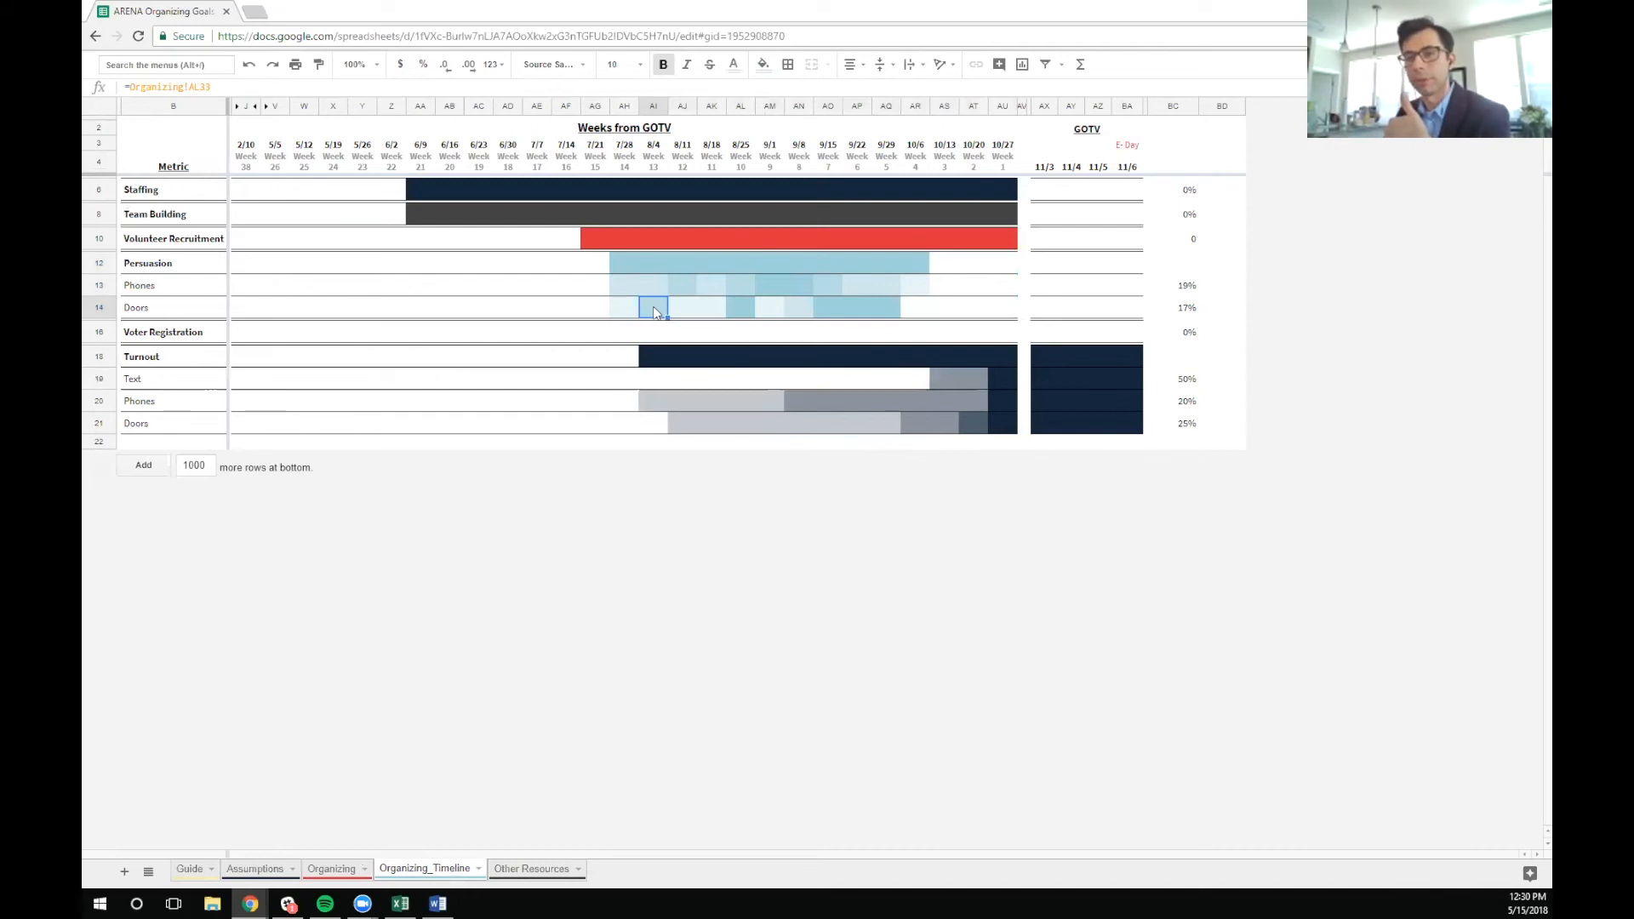
Review the Other Resources sheet's Turnout section, including the Phones GOTV figures and the Phones and Doors weekly ramps
left_click(523, 868)
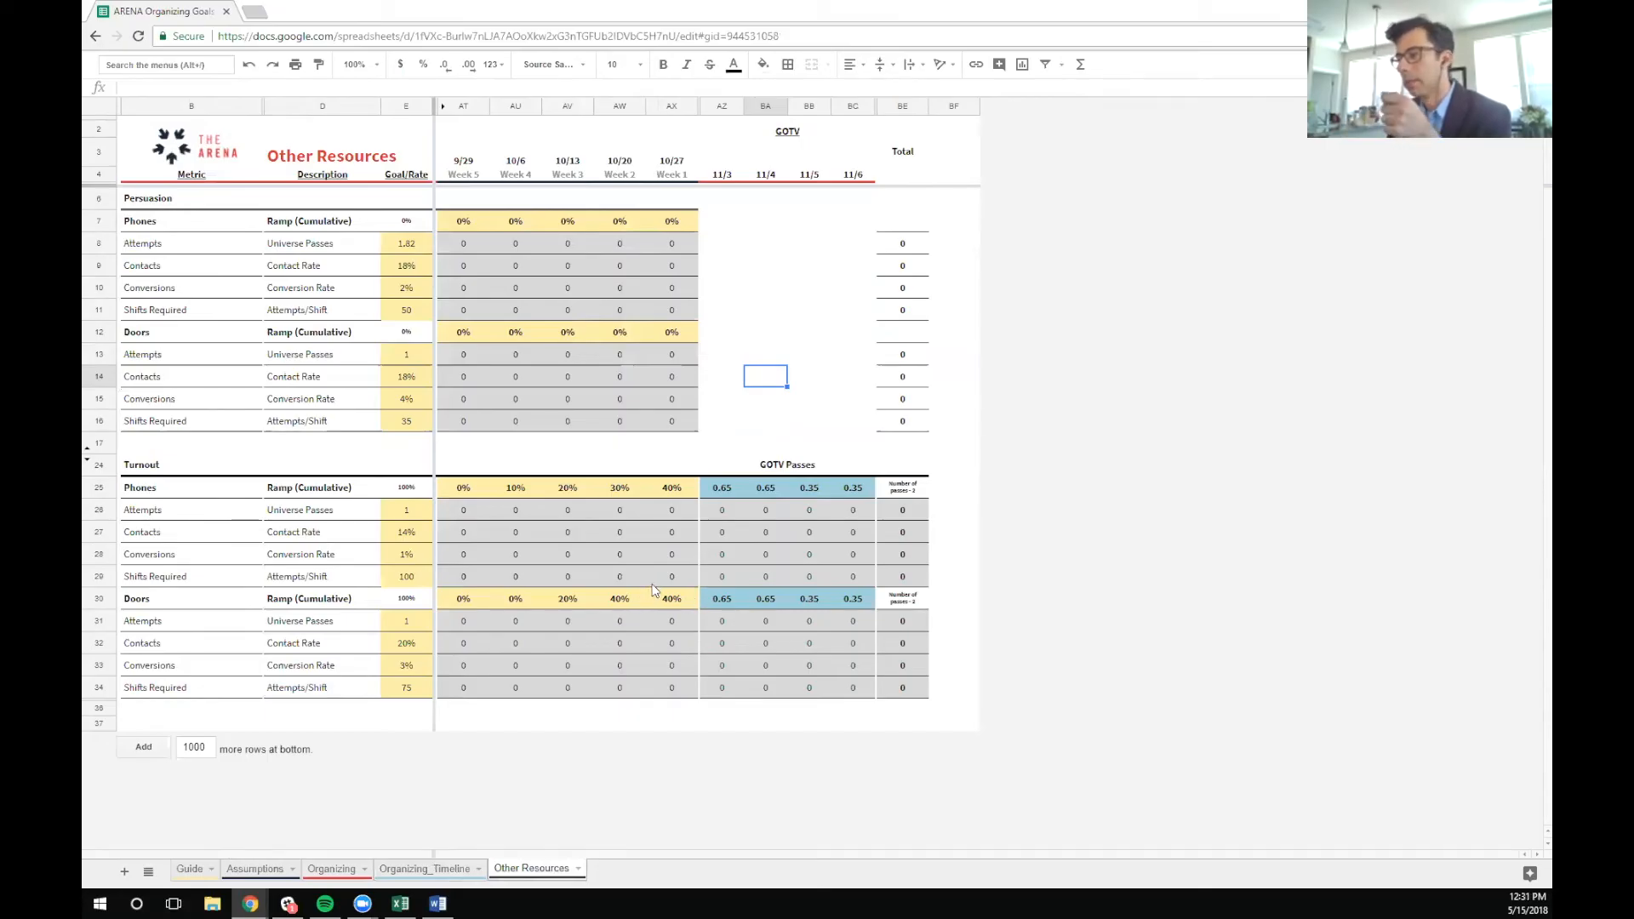
left_click_drag(730, 515, 851, 587)
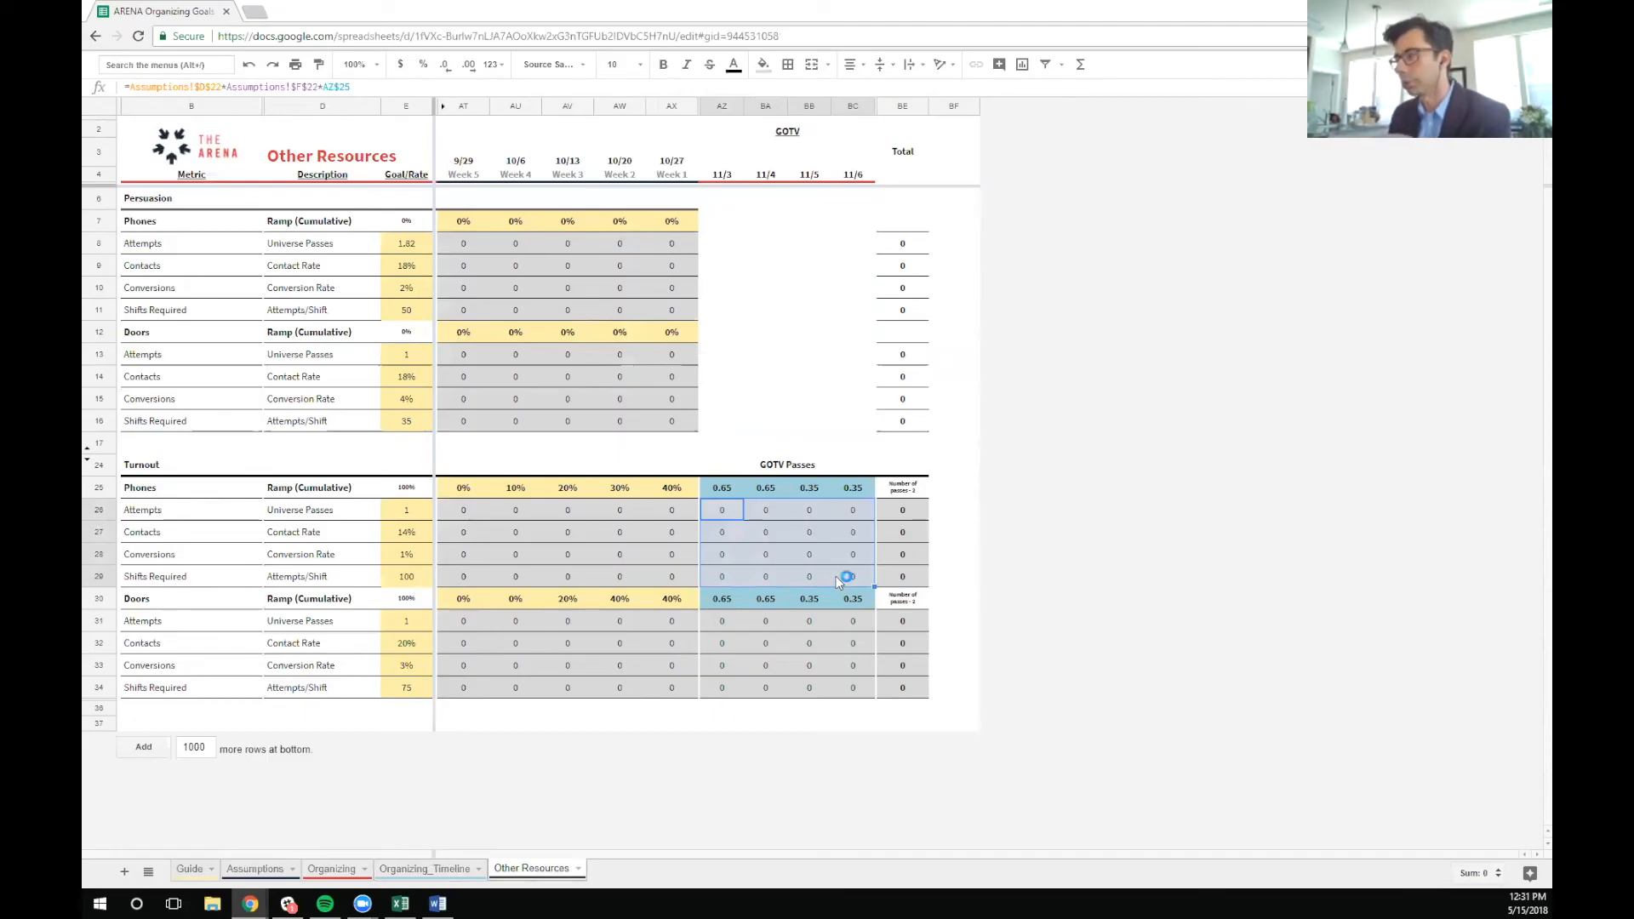
left_click(467, 489)
left_click(655, 489, "shift")
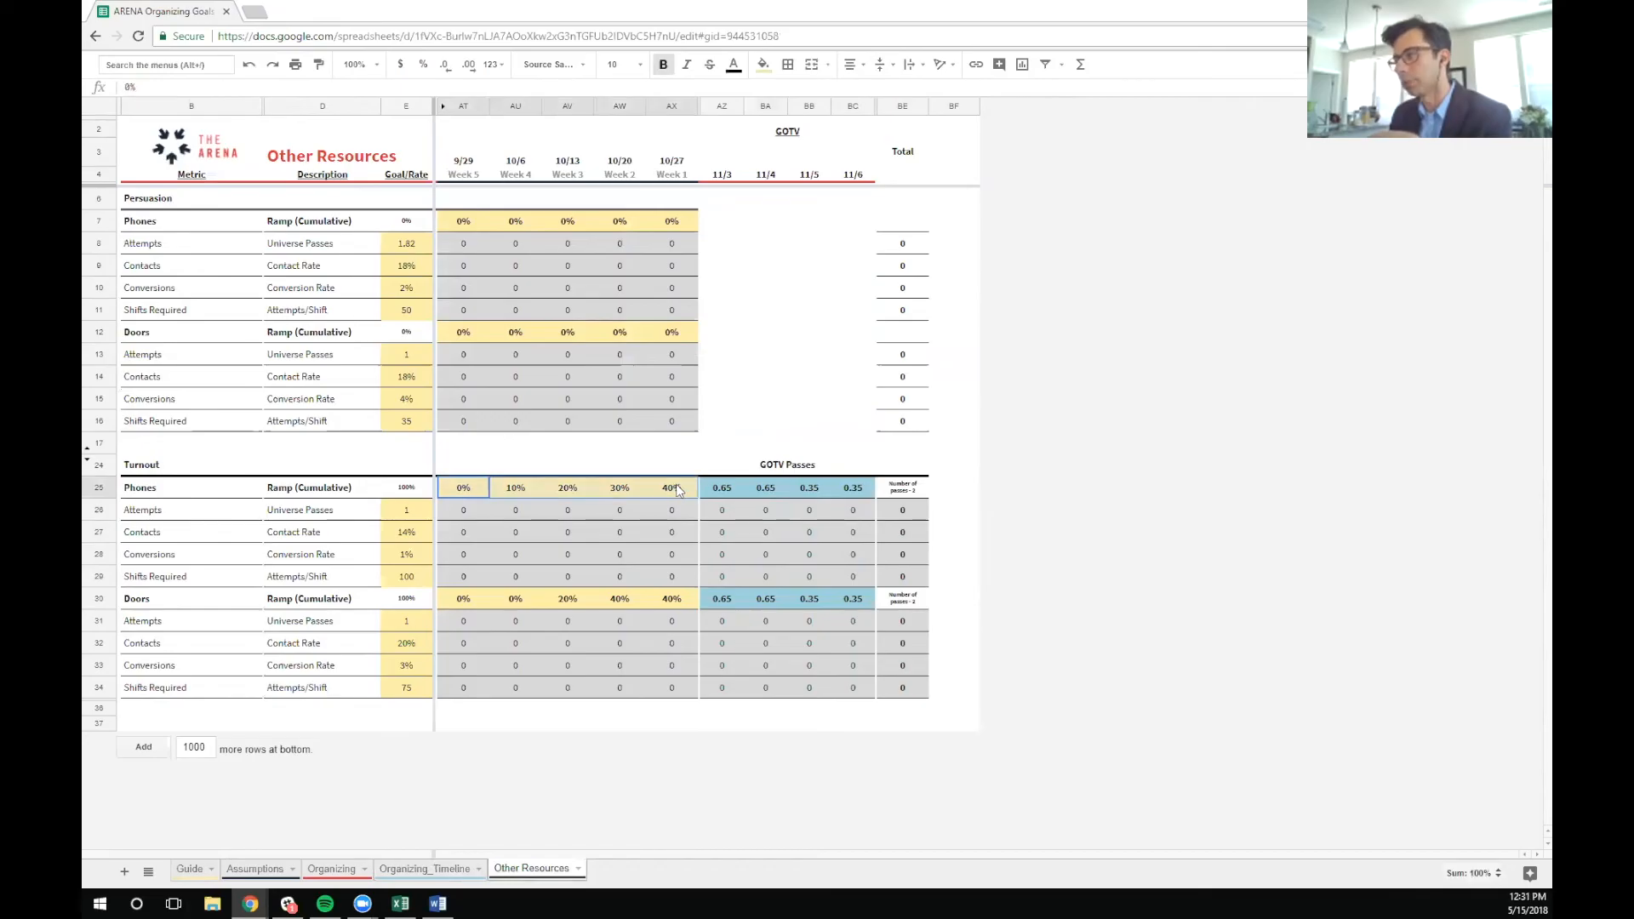
left_click_drag(462, 601, 656, 606)
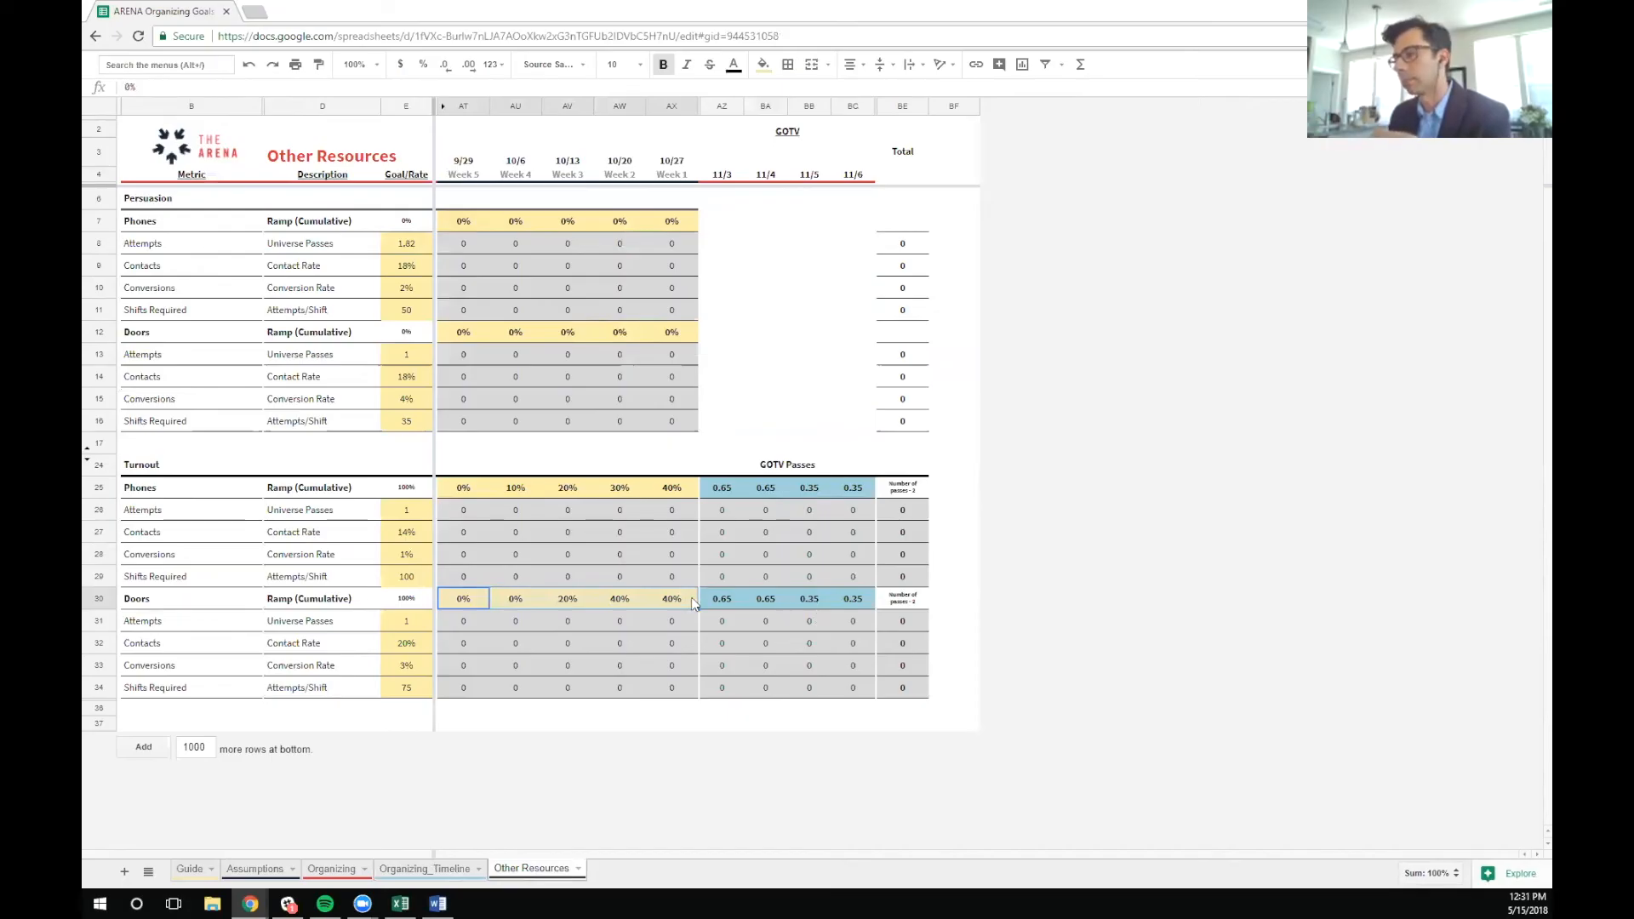
right_click(546, 873)
left_click(962, 766)
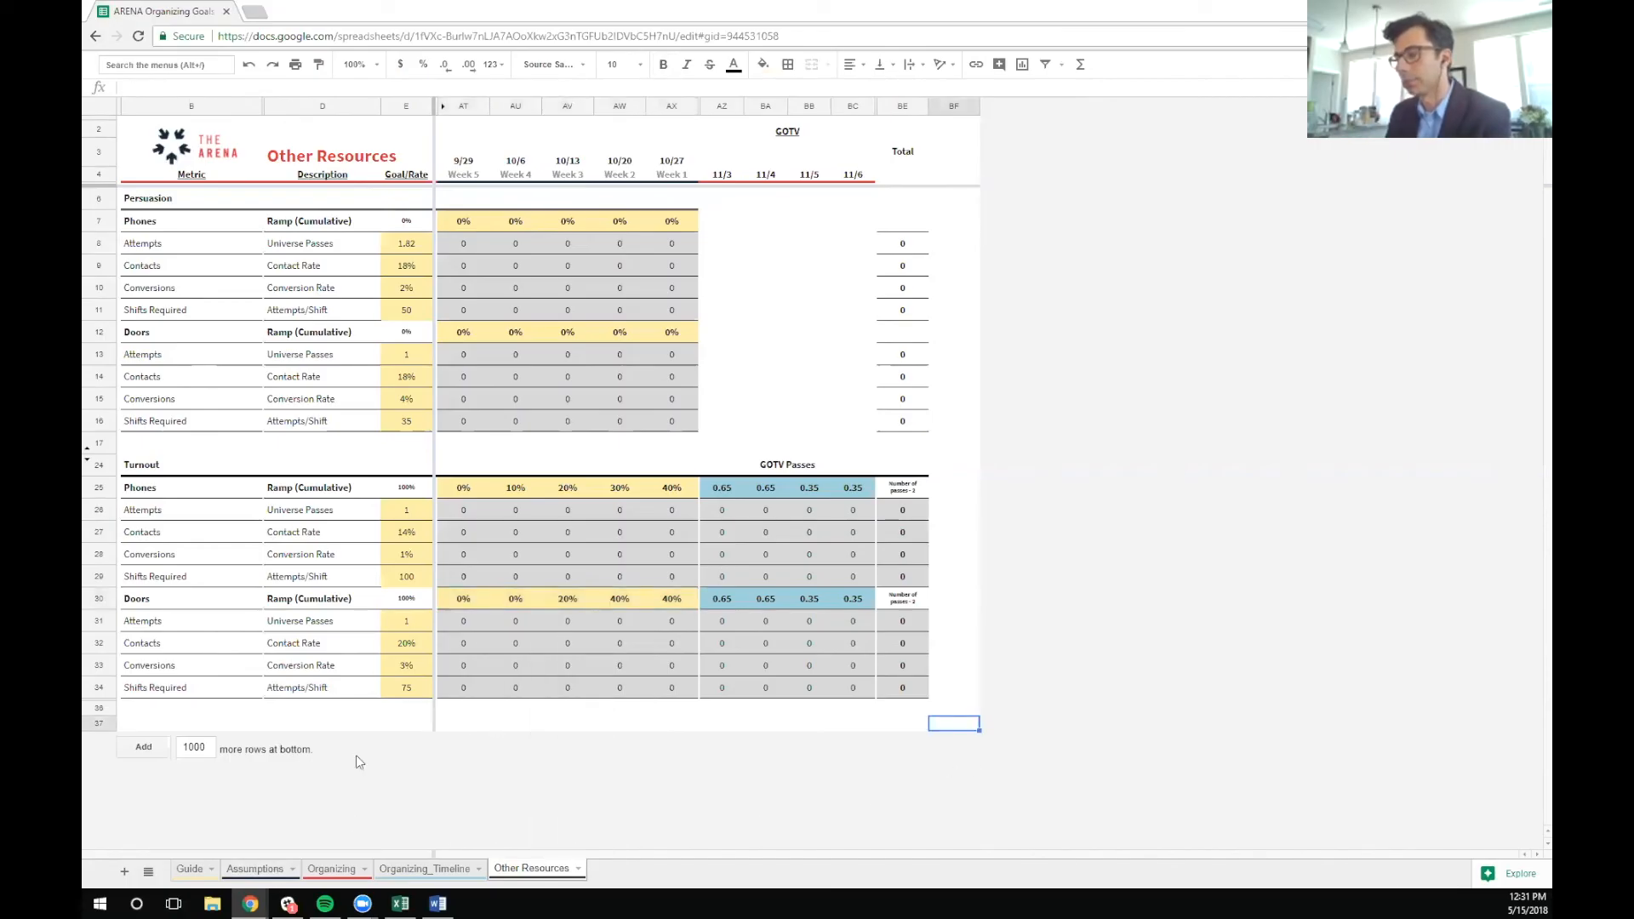
Set the Turnout Doors volunteer share to 60% in Assumptions, and check the Doors attempts on the Other Resources sheet
left_click(252, 874)
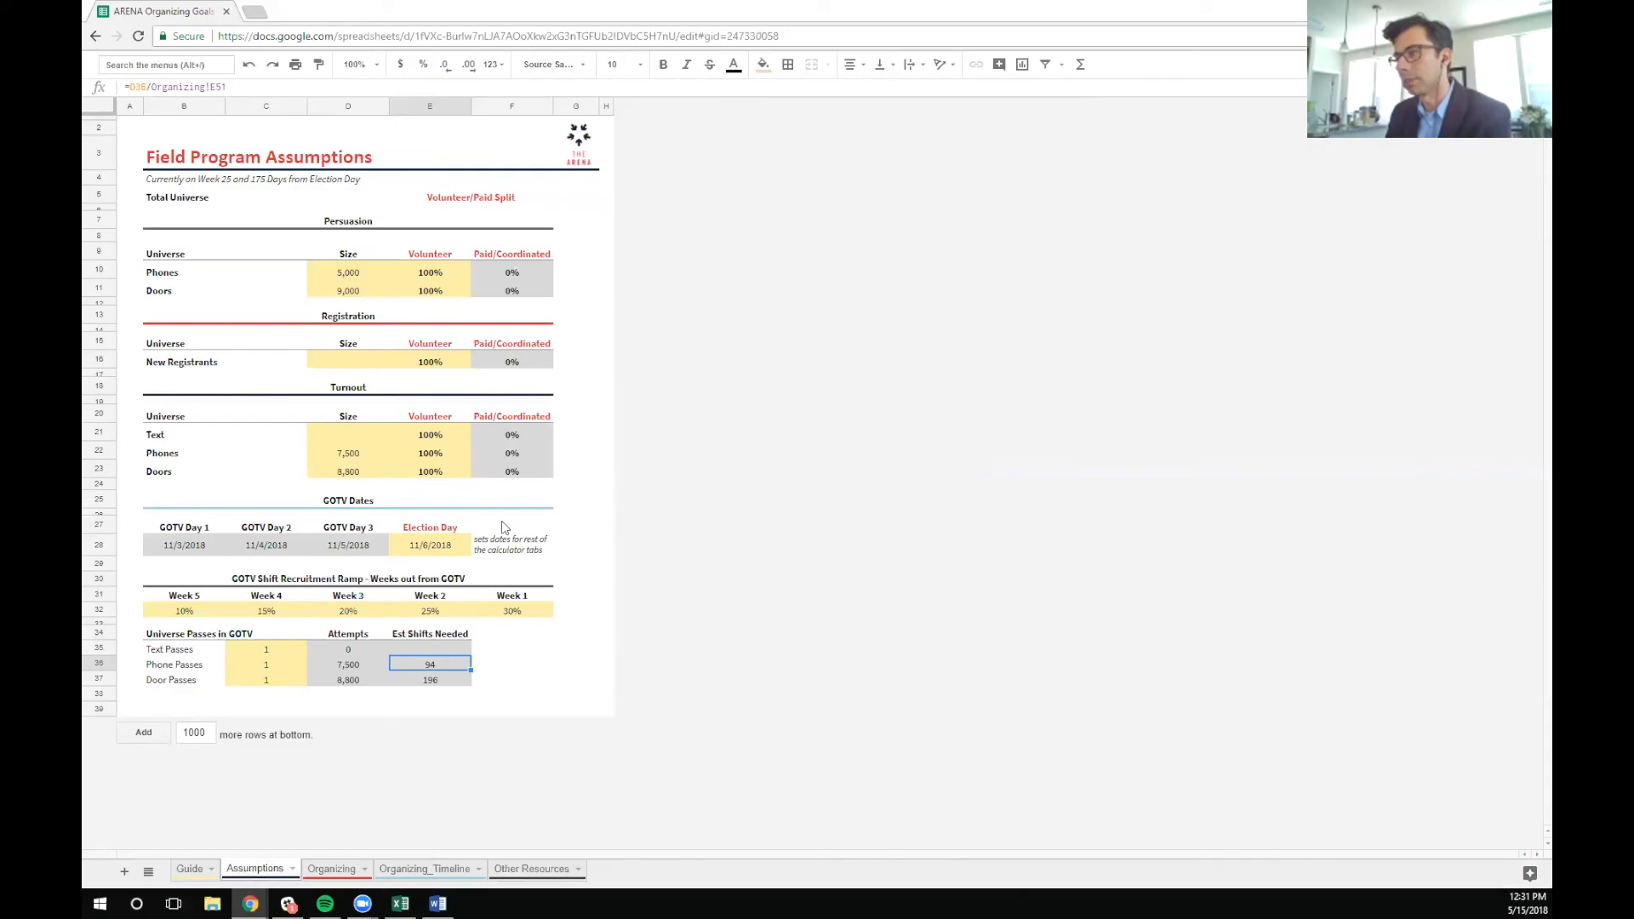
left_click(439, 473)
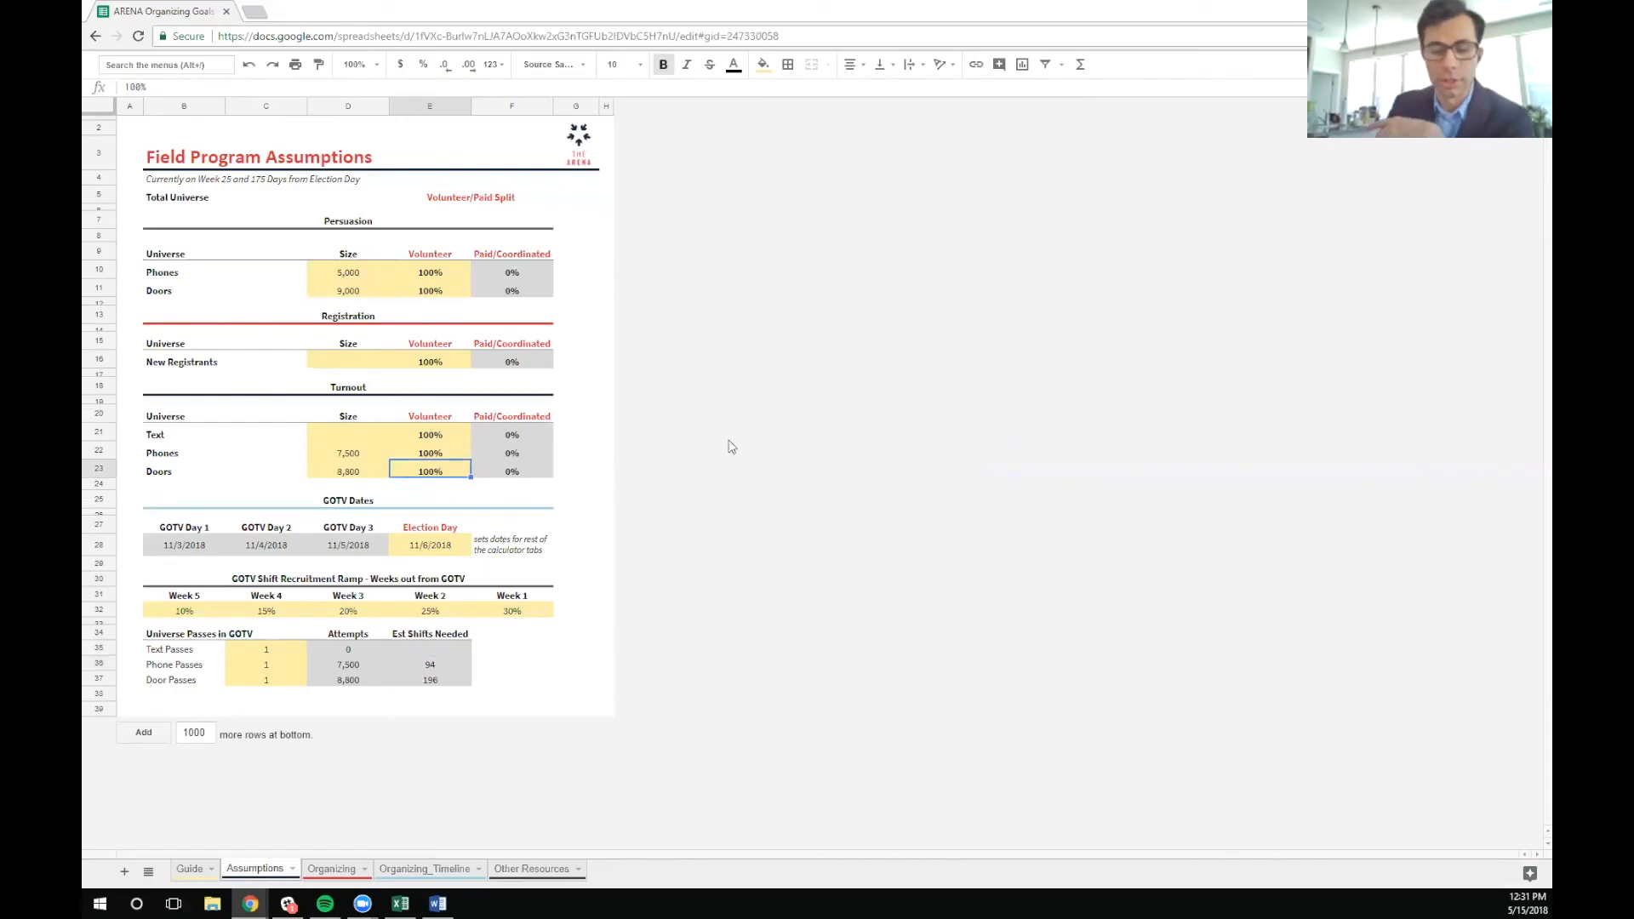
type("60")
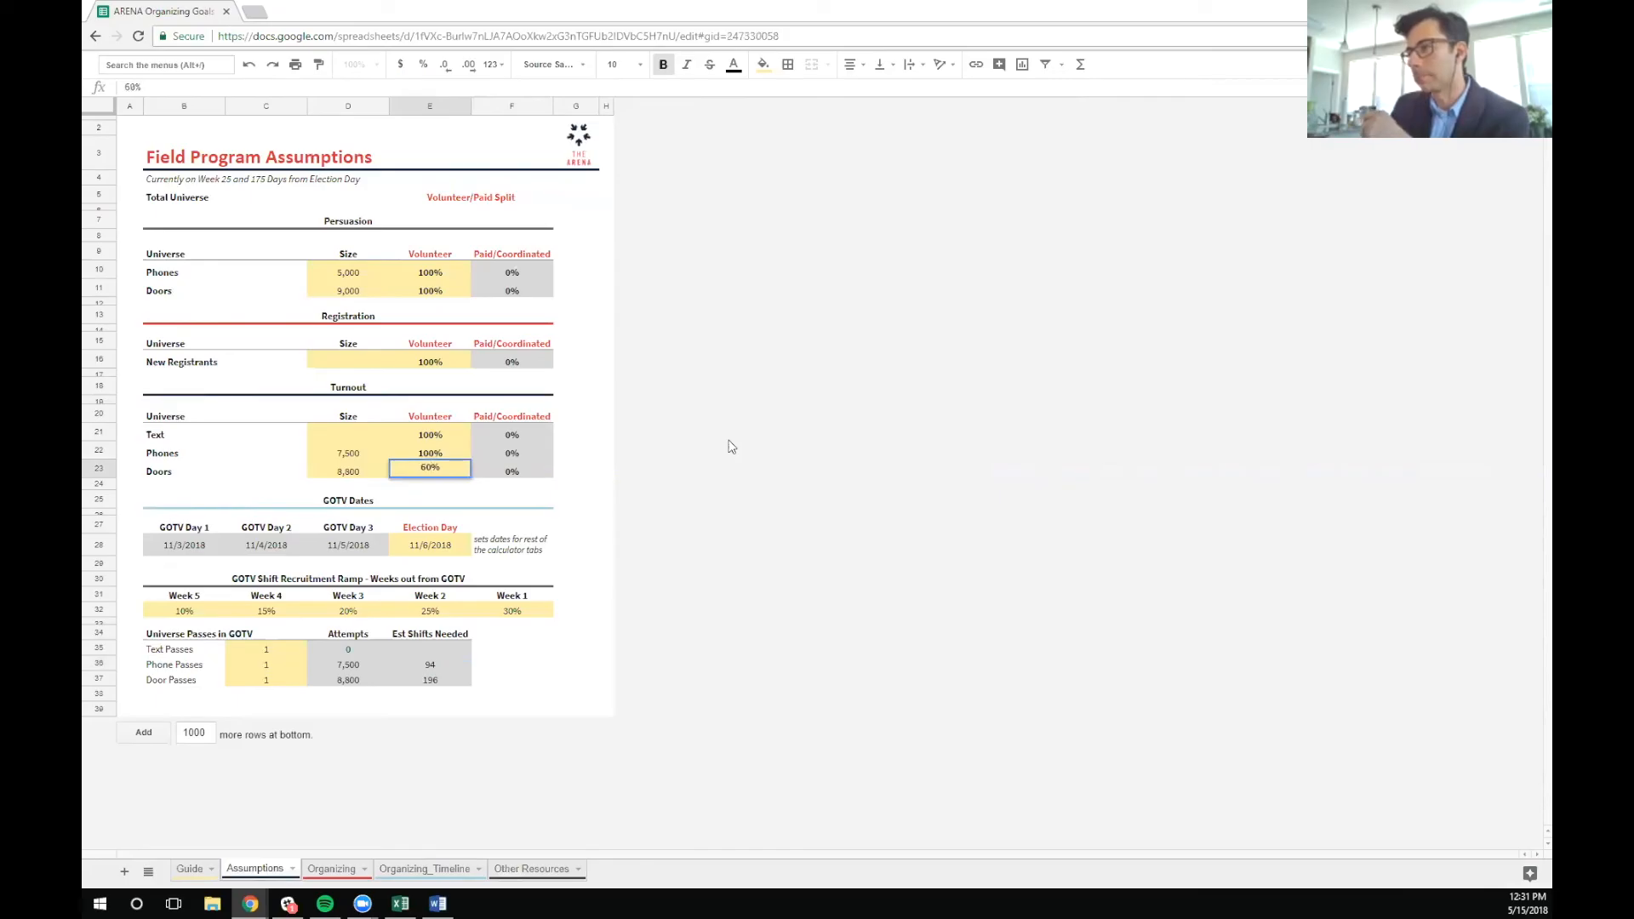
key("Return")
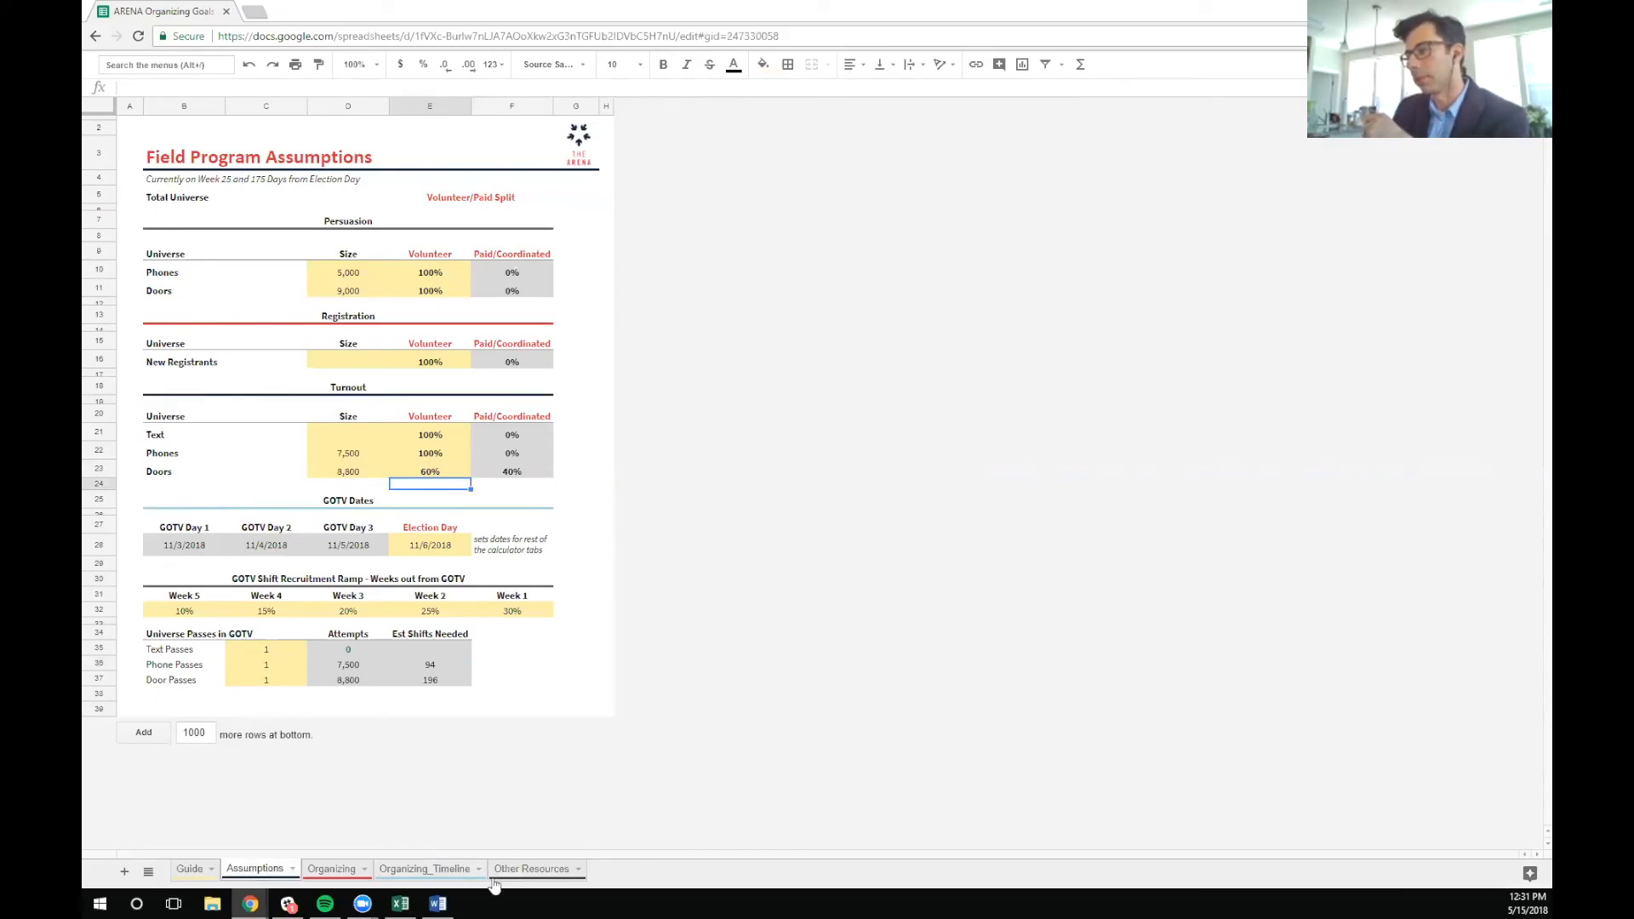
left_click(523, 869)
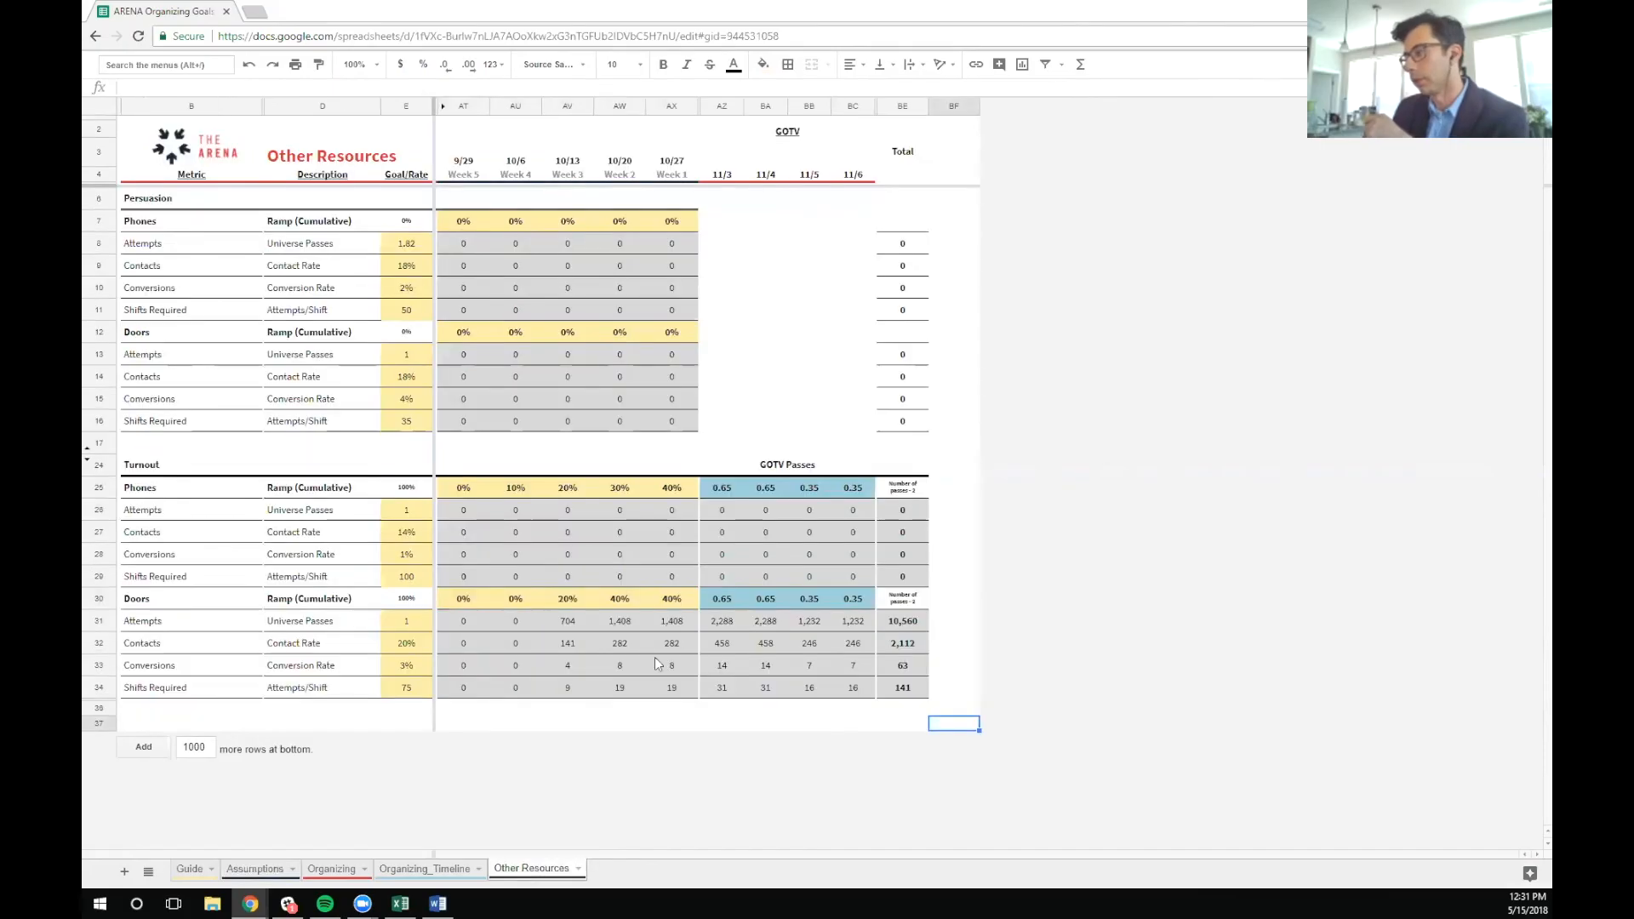
left_click(528, 625)
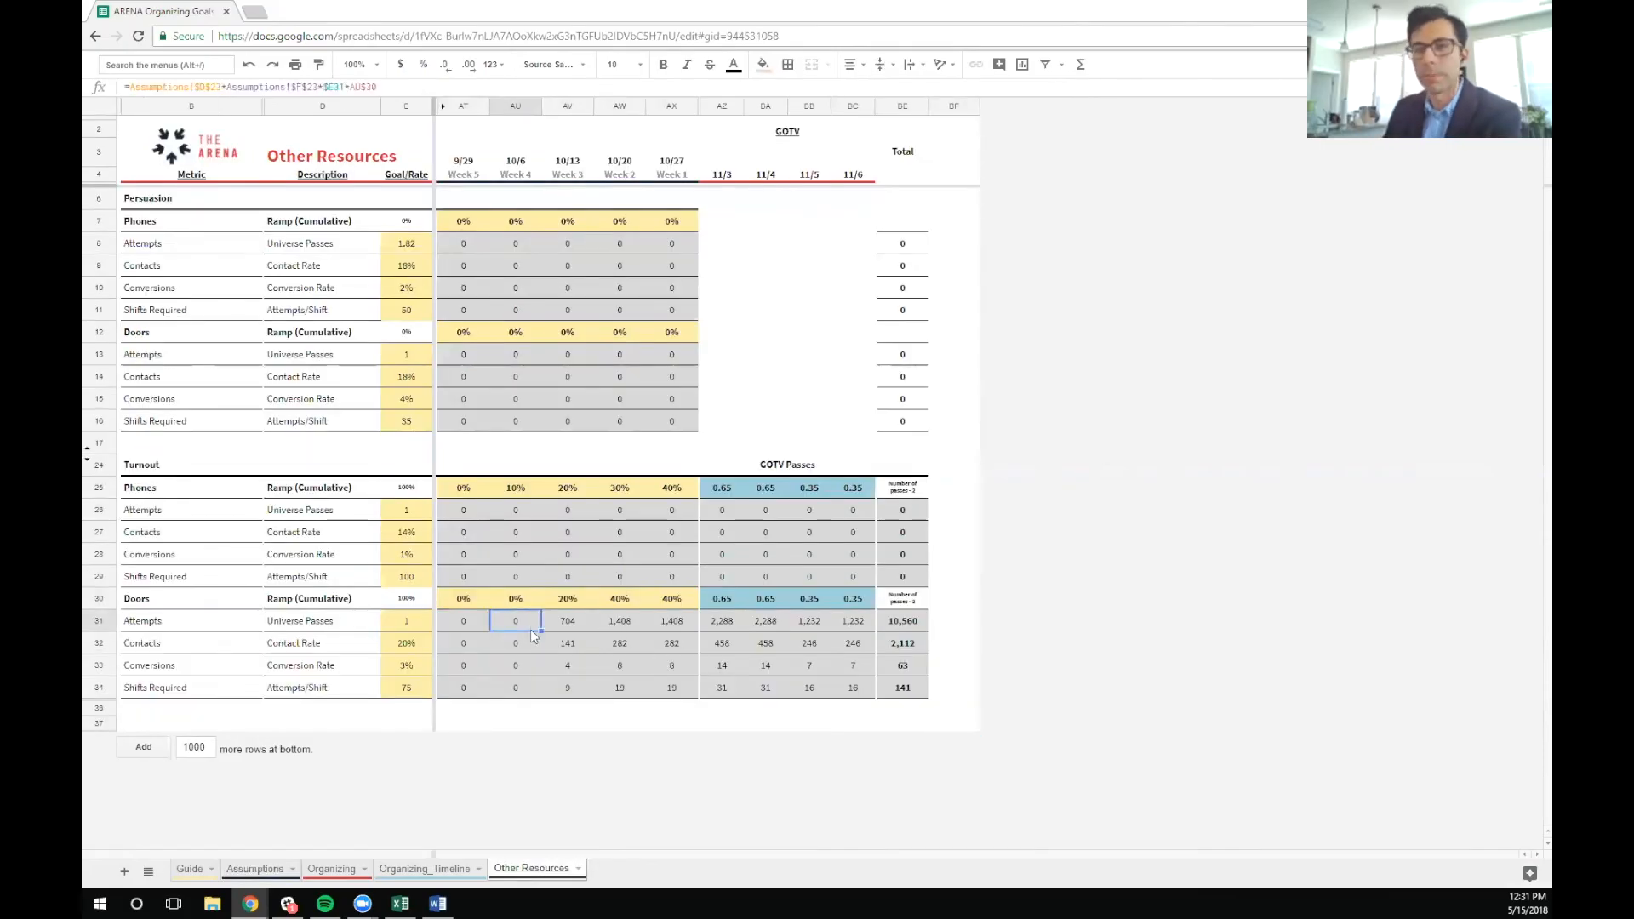